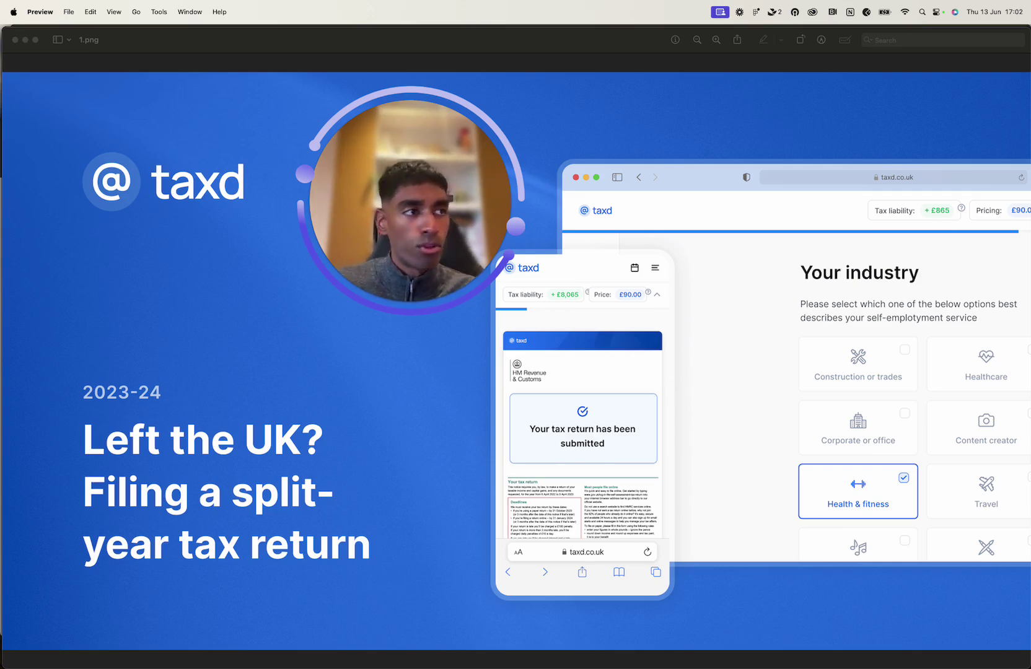
# Advance Preview to 2.png, the Our Scenario slide about the move to Spain
pyautogui.press('Down')
# Advance to 3.png, the Split Year Treatment timeline from Apr 2023 to Apr 2024
pyautogui.moveTo(415, 186); pyautogui.dragTo(780, 154)
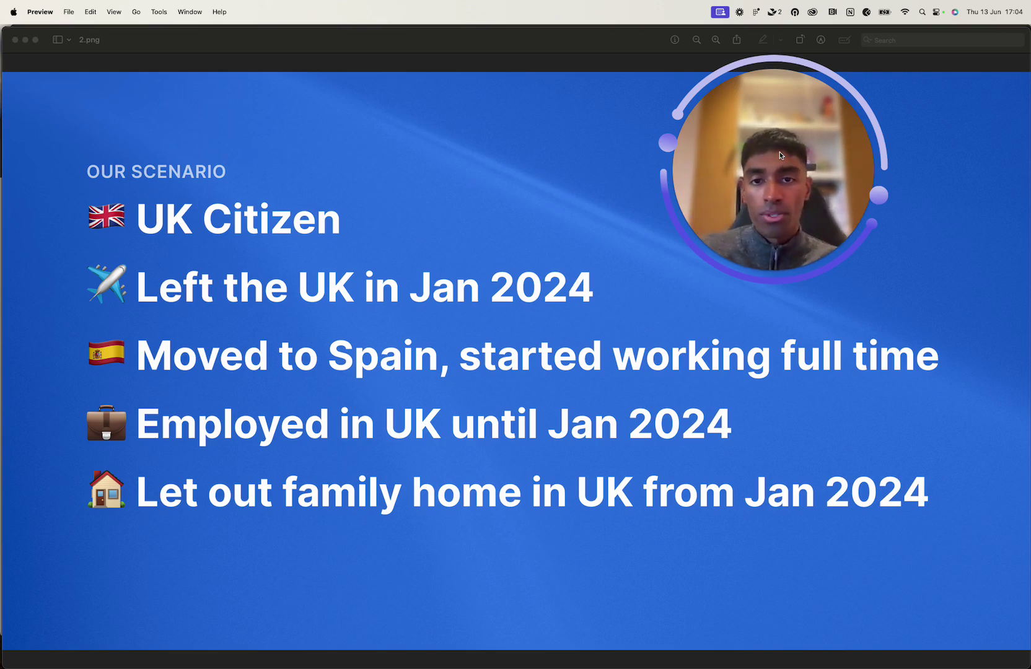
pyautogui.moveTo(771, 171)
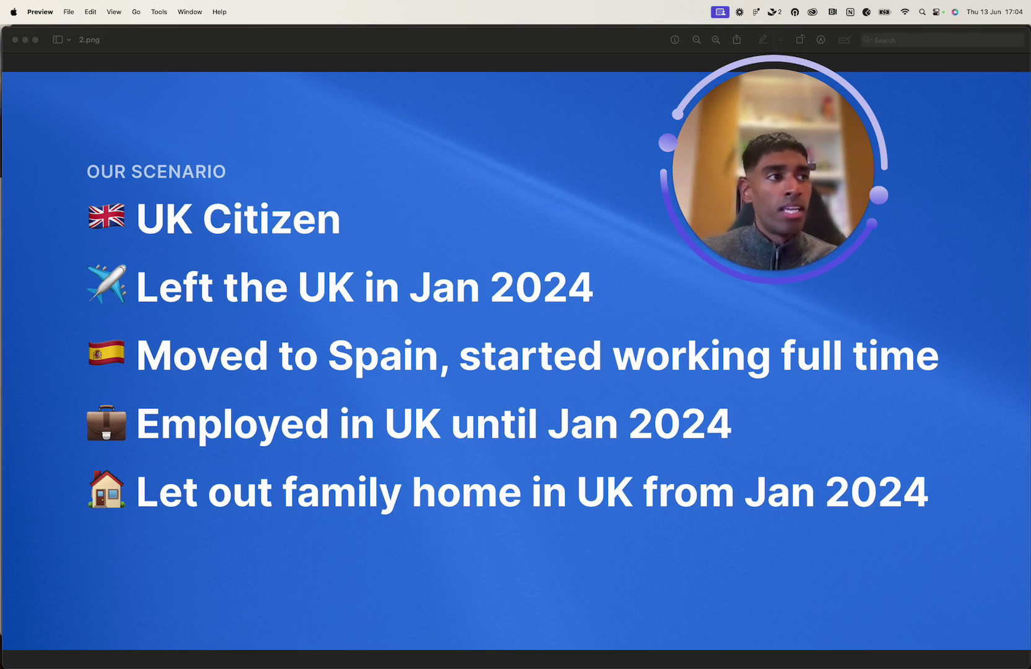
pyautogui.press('Down')
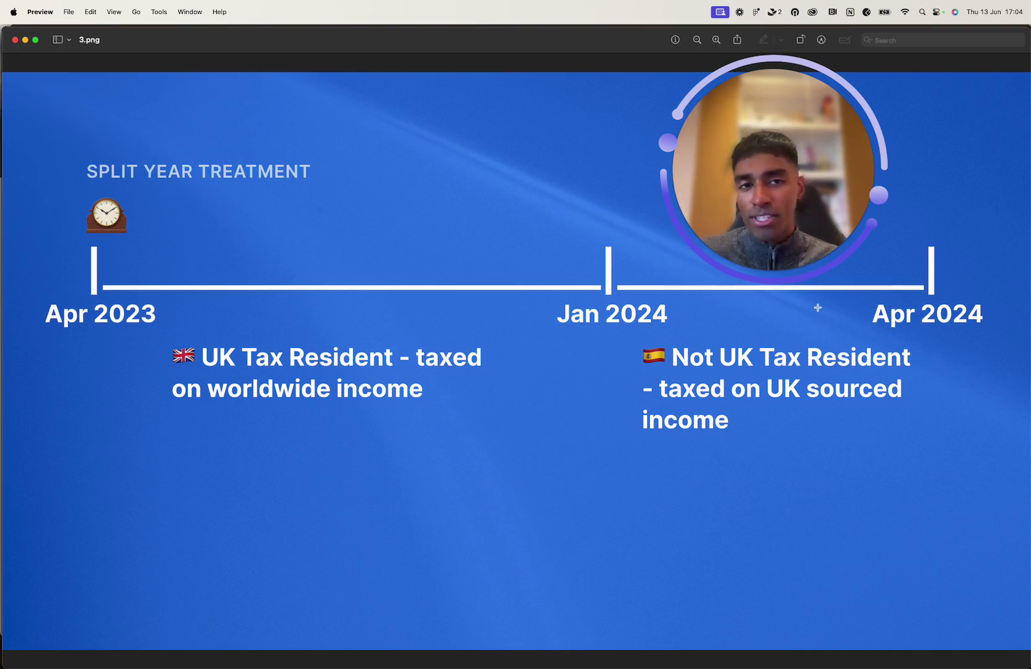
pyautogui.moveTo(772, 165); pyautogui.dragTo(507, 505)
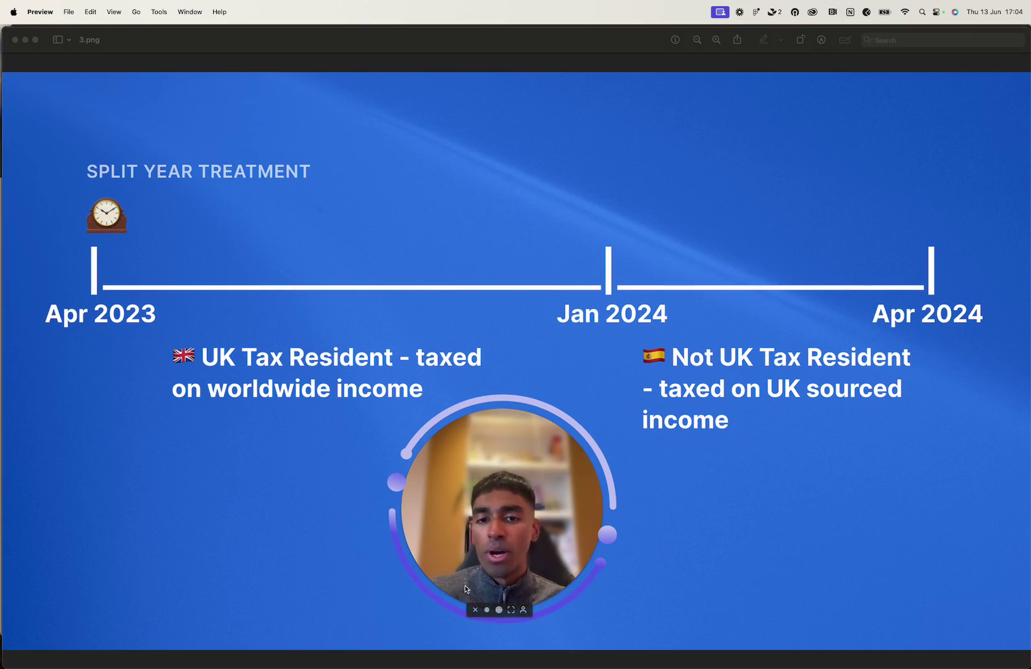
pyautogui.click(488, 611)
pyautogui.moveTo(427, 523); pyautogui.dragTo(176, 237)
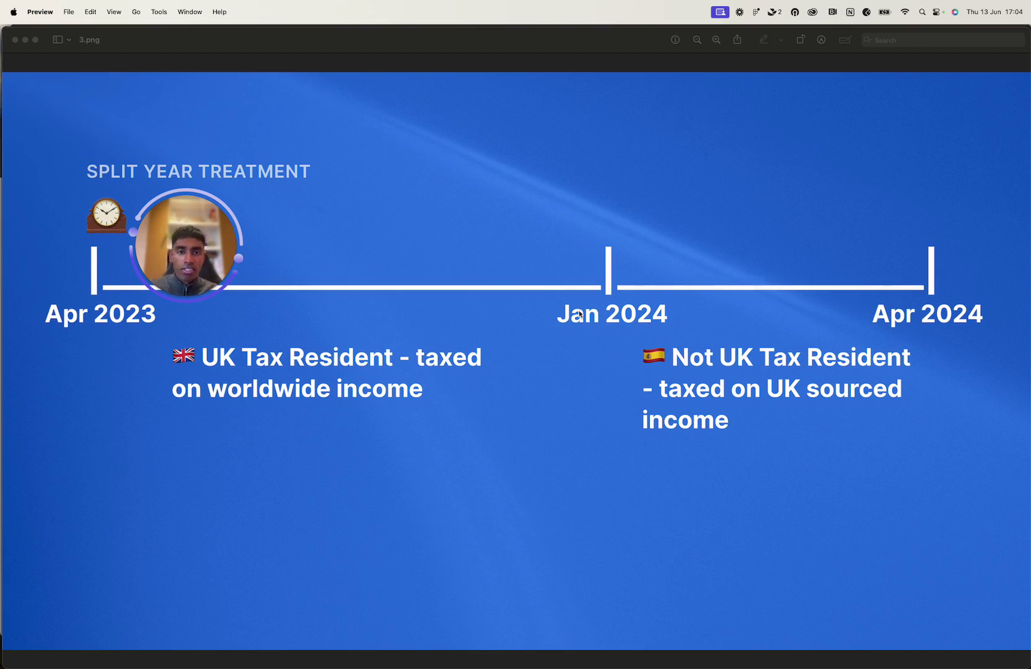
pyautogui.moveTo(195, 229); pyautogui.dragTo(567, 172)
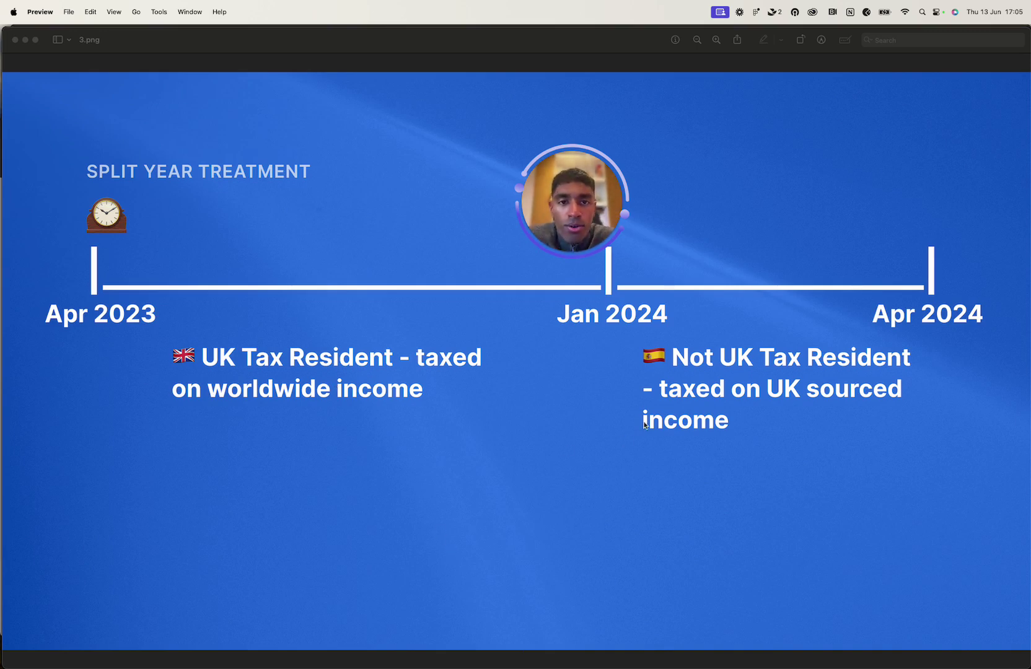
# Switch from the Preview slides to the Taxd Easy Tax Filing homepage
pyautogui.moveTo(564, 188); pyautogui.dragTo(566, 158)
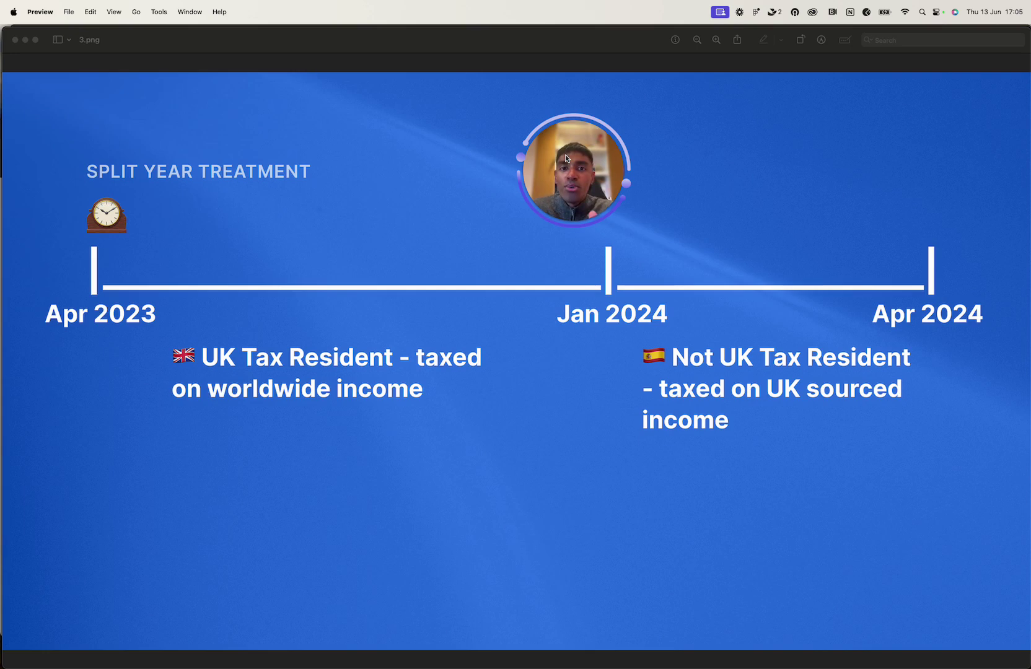
pyautogui.moveTo(566, 158); pyautogui.dragTo(203, 207)
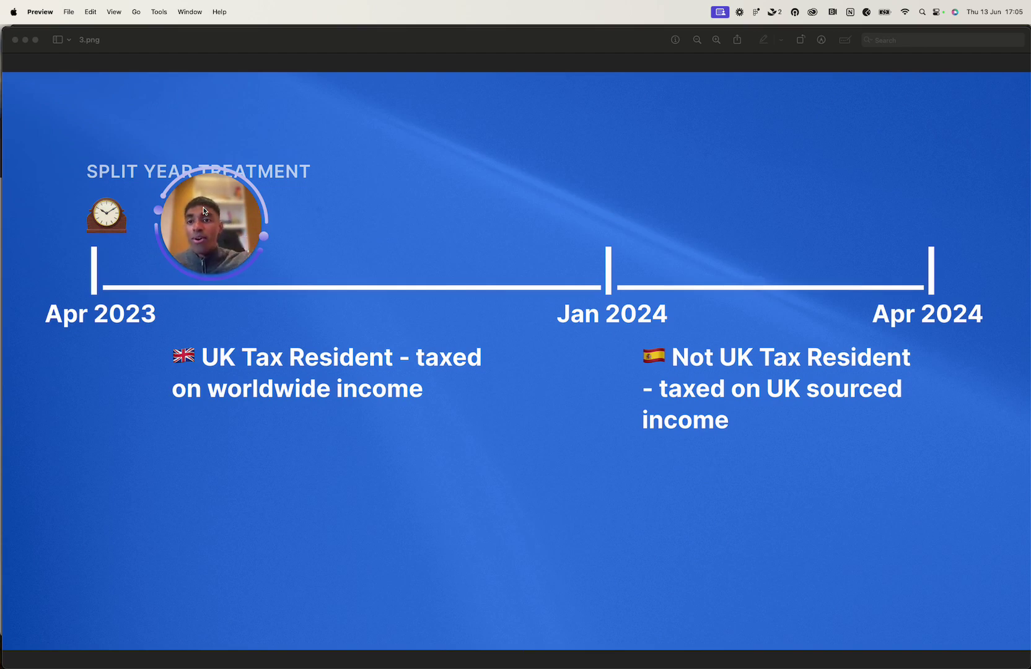
pyautogui.moveTo(204, 211); pyautogui.dragTo(407, 201)
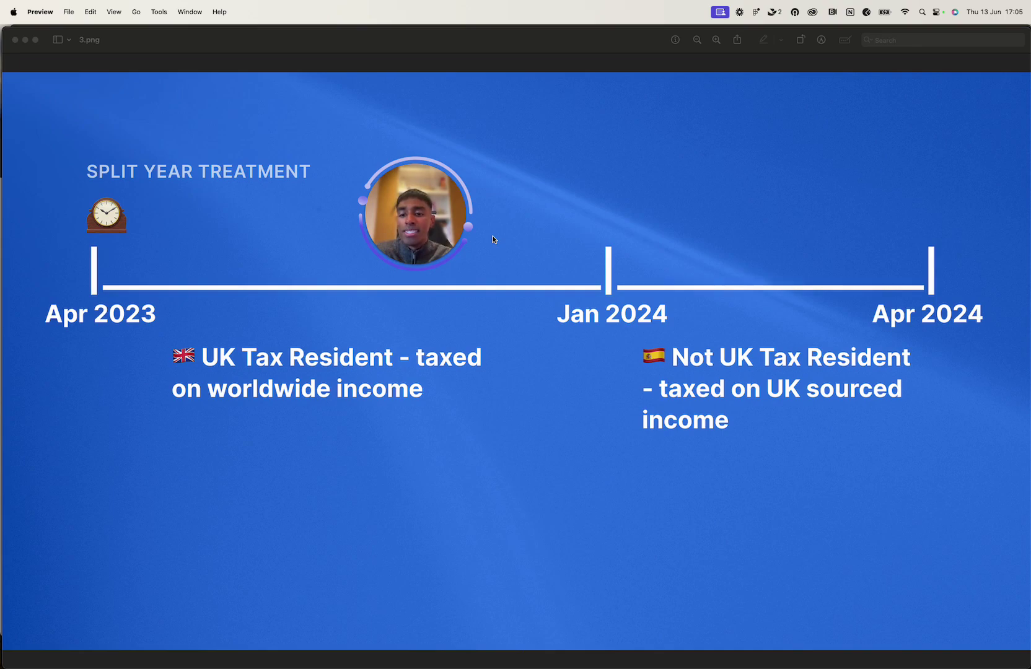
pyautogui.click(504, 235)
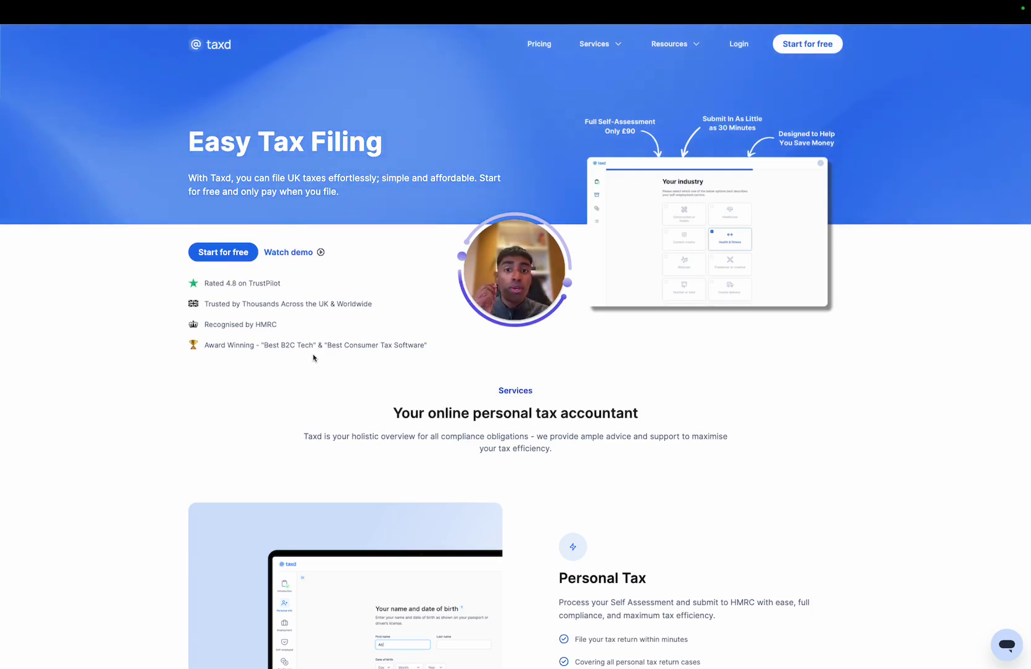
# Start a free Personal Tax return for 2023/2024, answering No to first-time filing
pyautogui.click(222, 253)
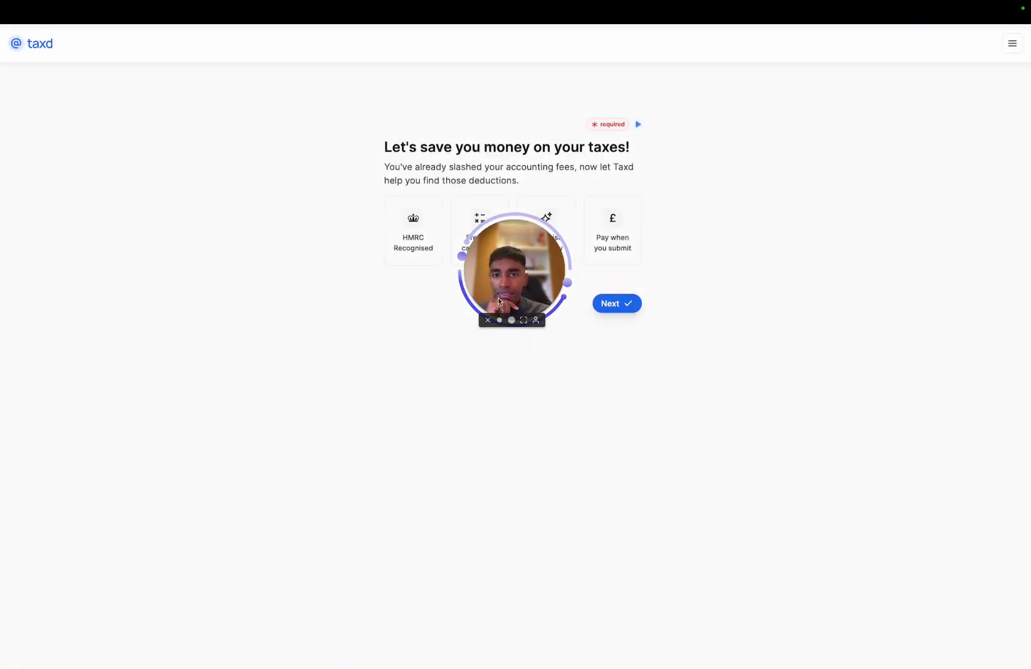
pyautogui.moveTo(499, 301); pyautogui.dragTo(832, 168)
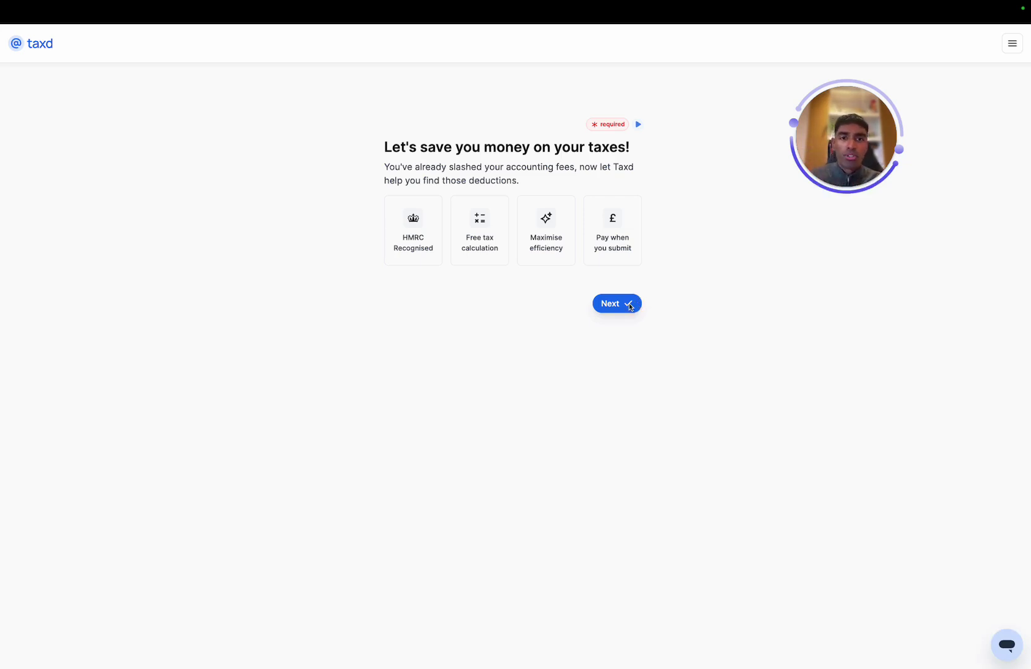
pyautogui.click(629, 306)
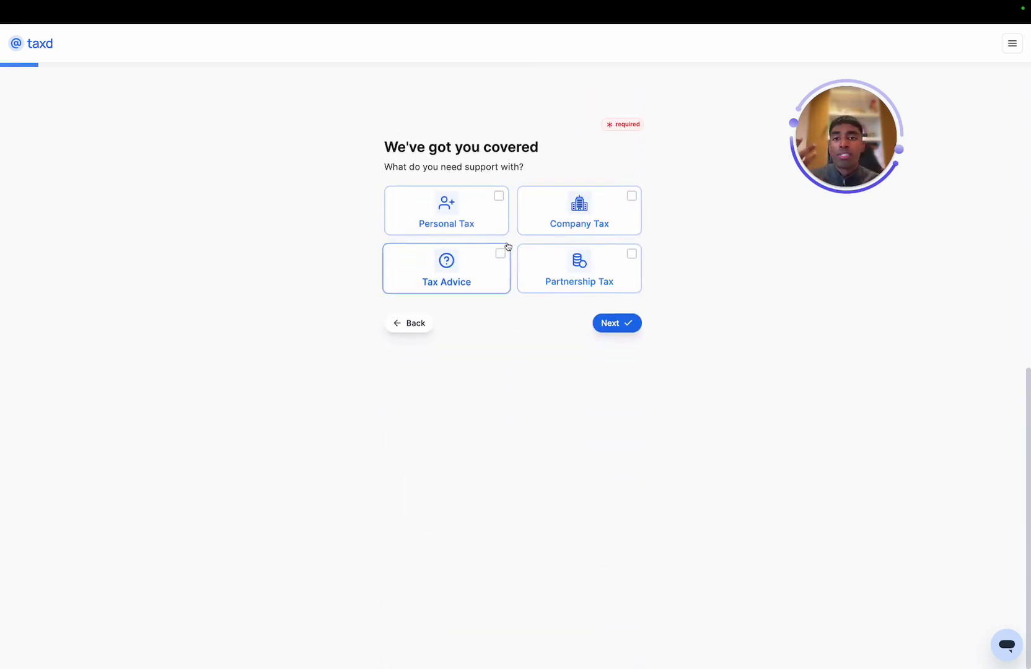
pyautogui.click(495, 230)
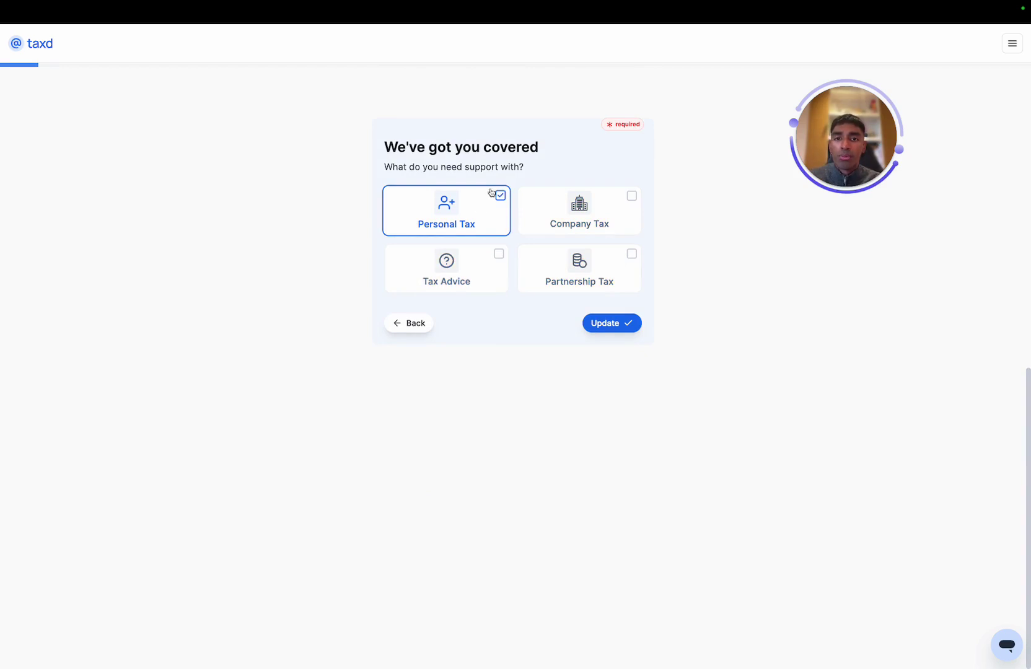
pyautogui.click(616, 322)
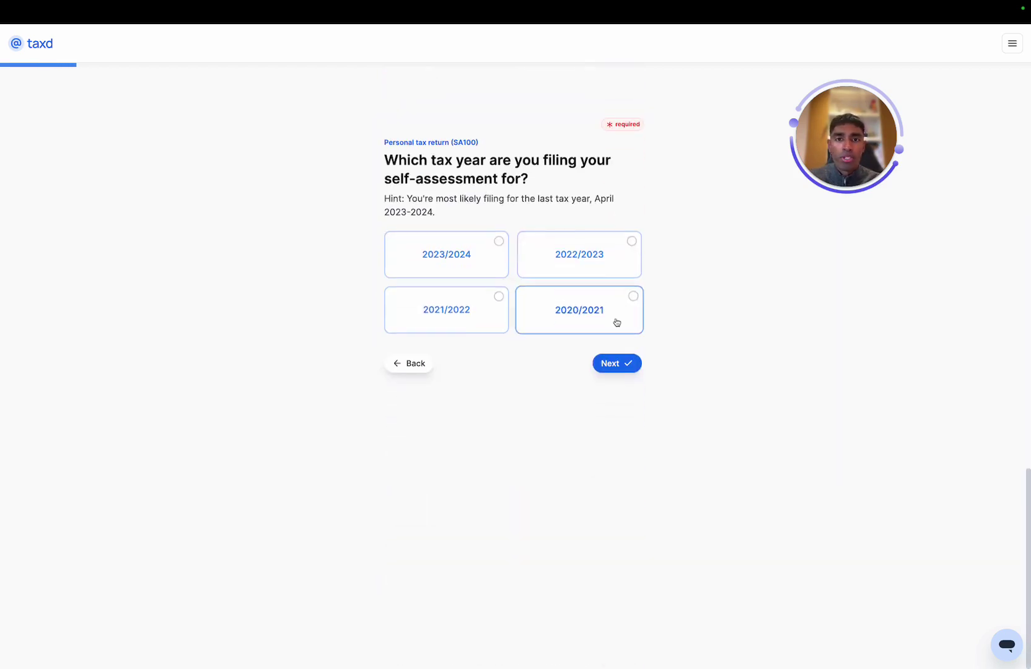
pyautogui.click(487, 277)
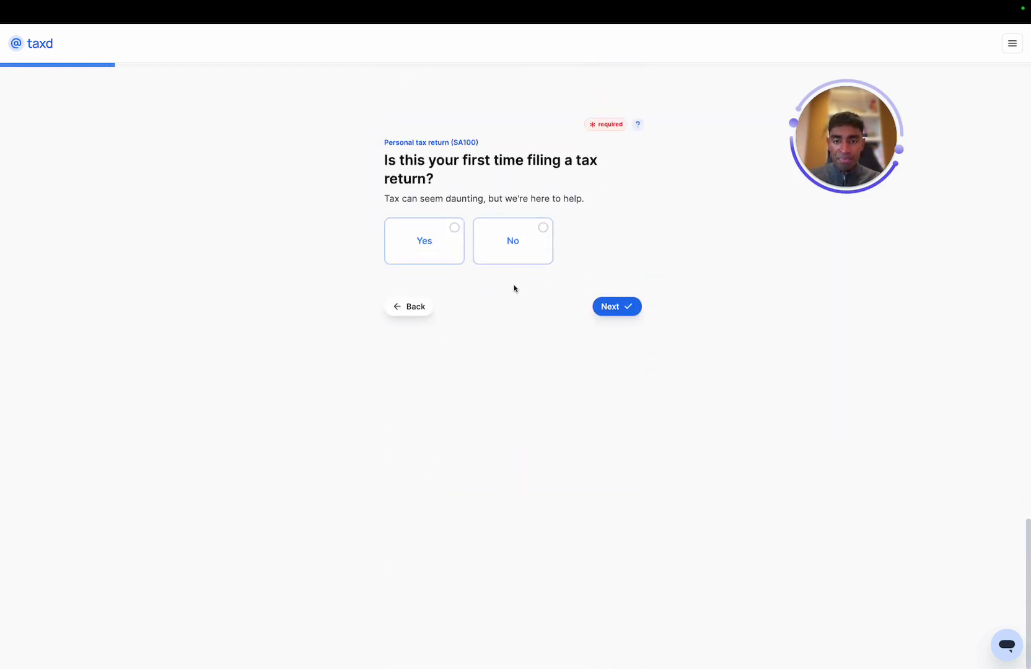
pyautogui.click(518, 255)
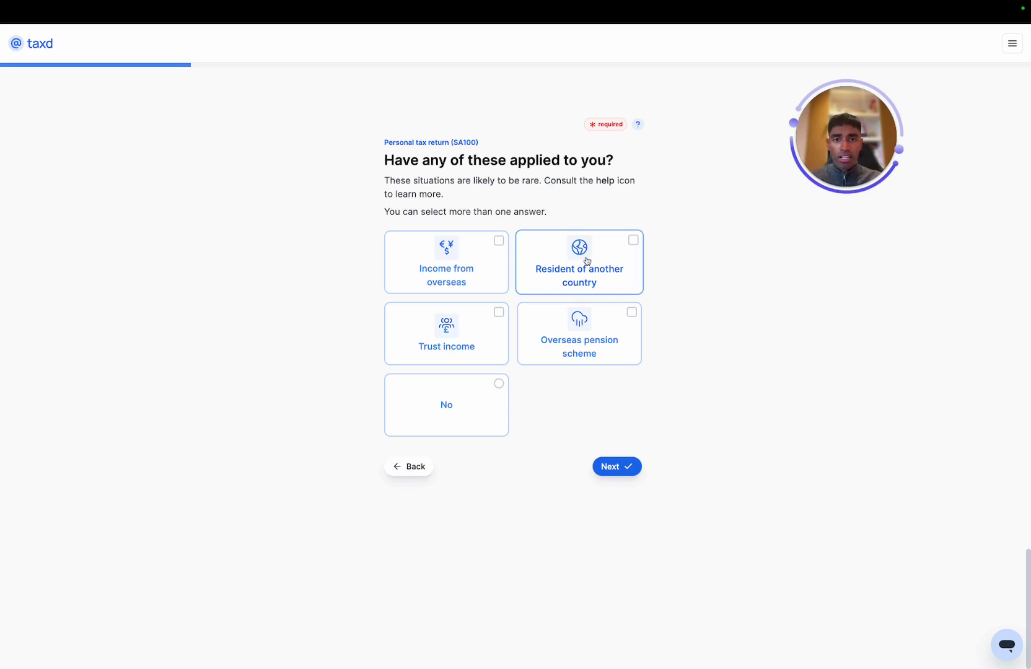
# Mark being resident of another country, then both employed and a landlord in 2023/2024
pyautogui.click(611, 252)
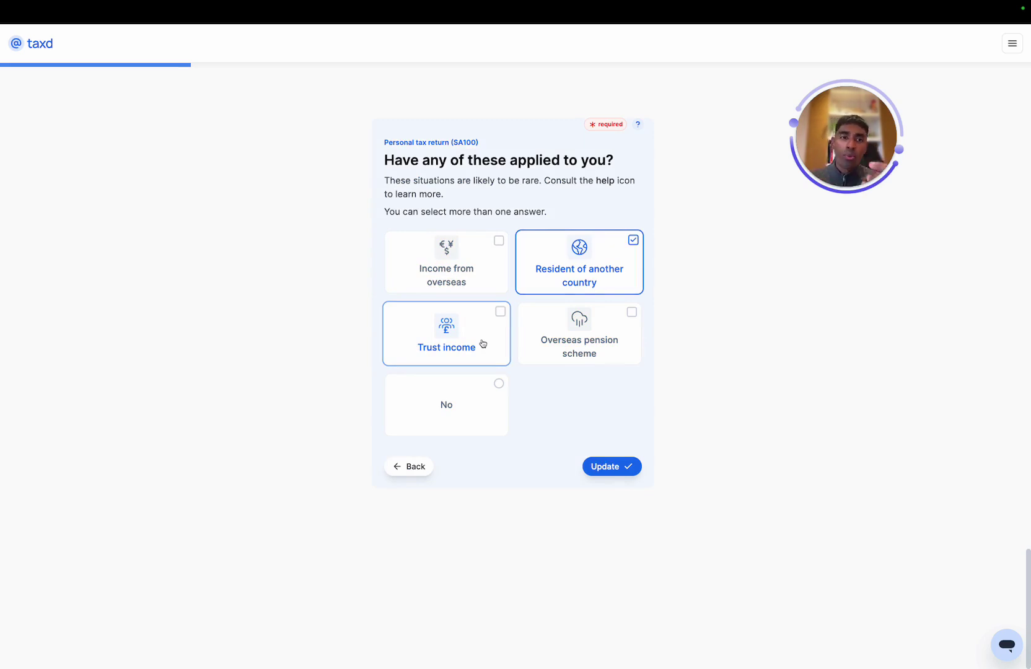
pyautogui.click(607, 468)
pyautogui.click(607, 468)
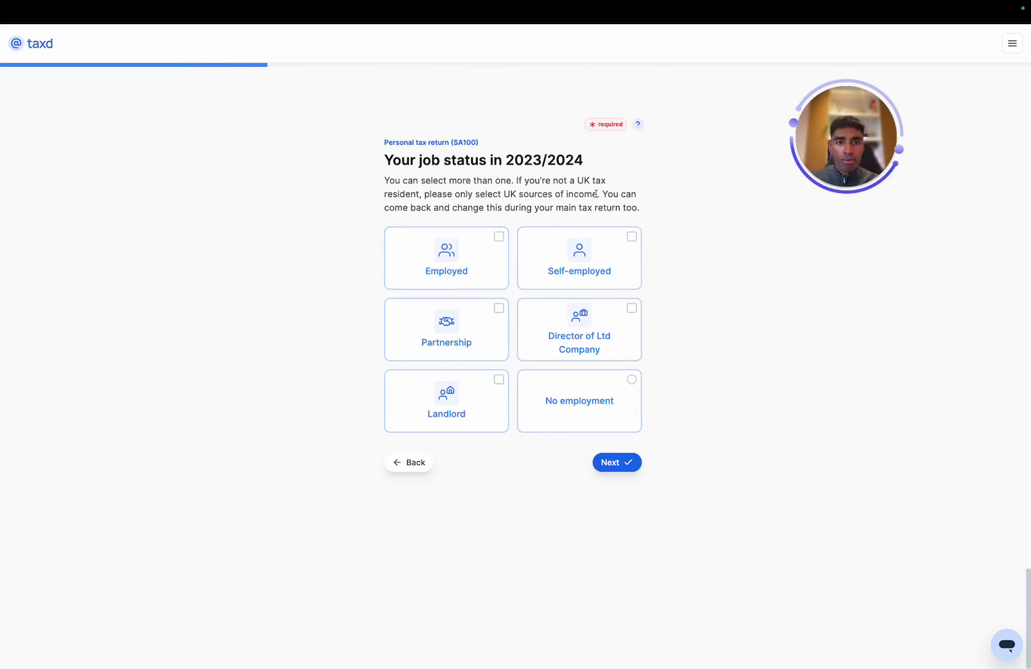
pyautogui.click(502, 241)
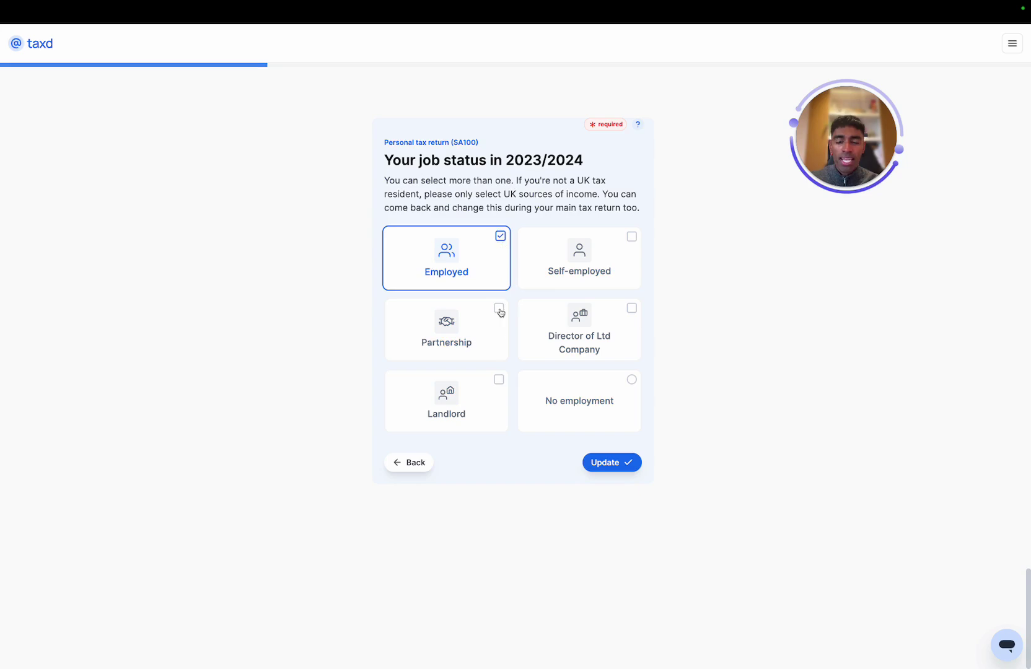
pyautogui.click(501, 402)
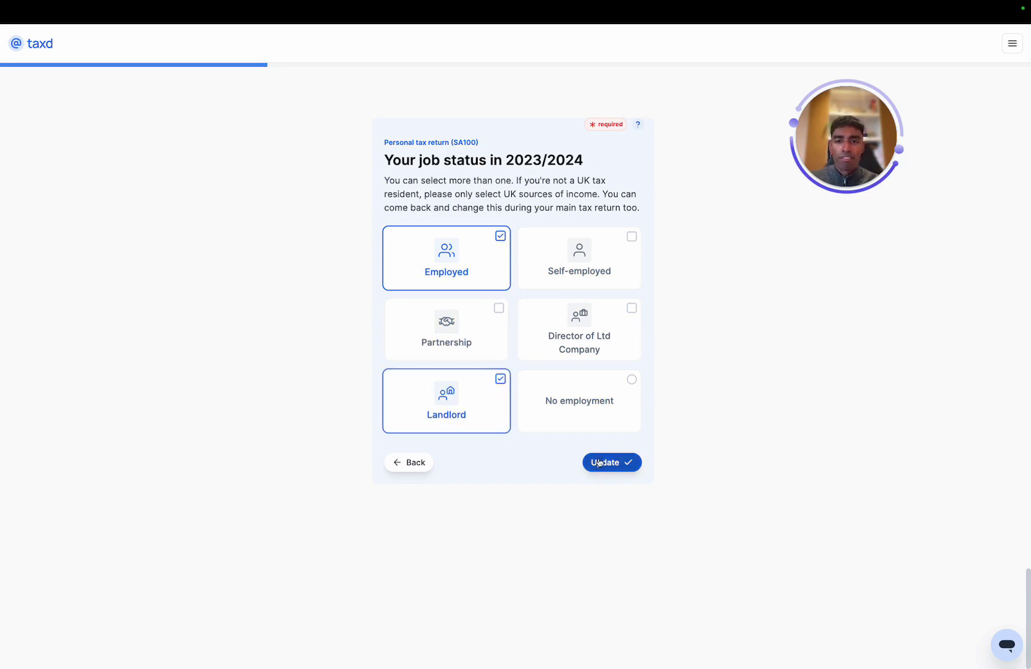
pyautogui.click(622, 465)
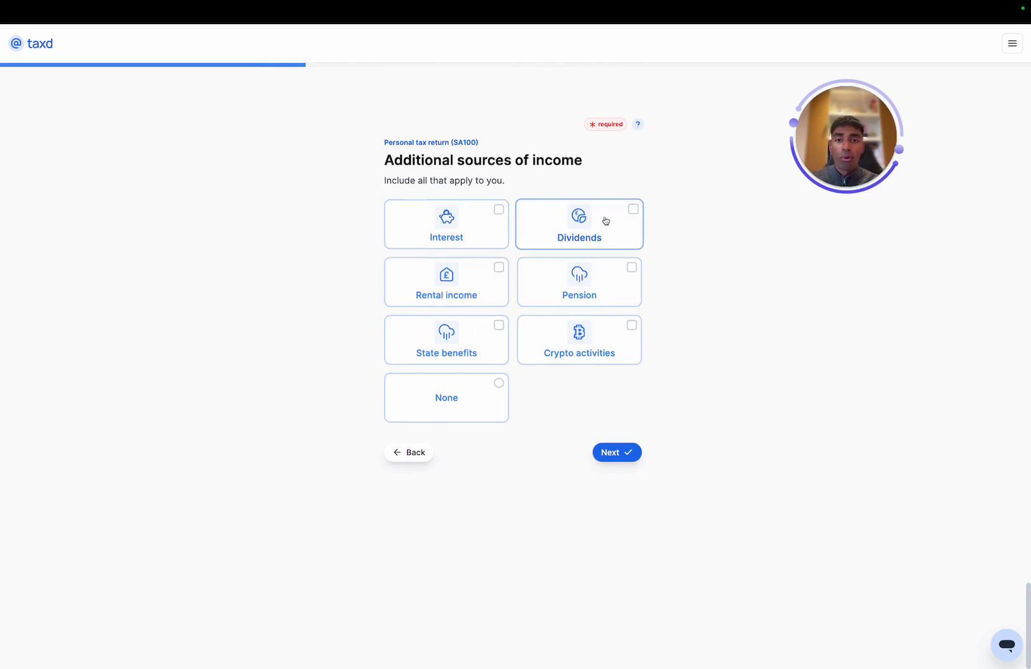
# Add rental income as an income source and answer No to selling assets
pyautogui.click(499, 283)
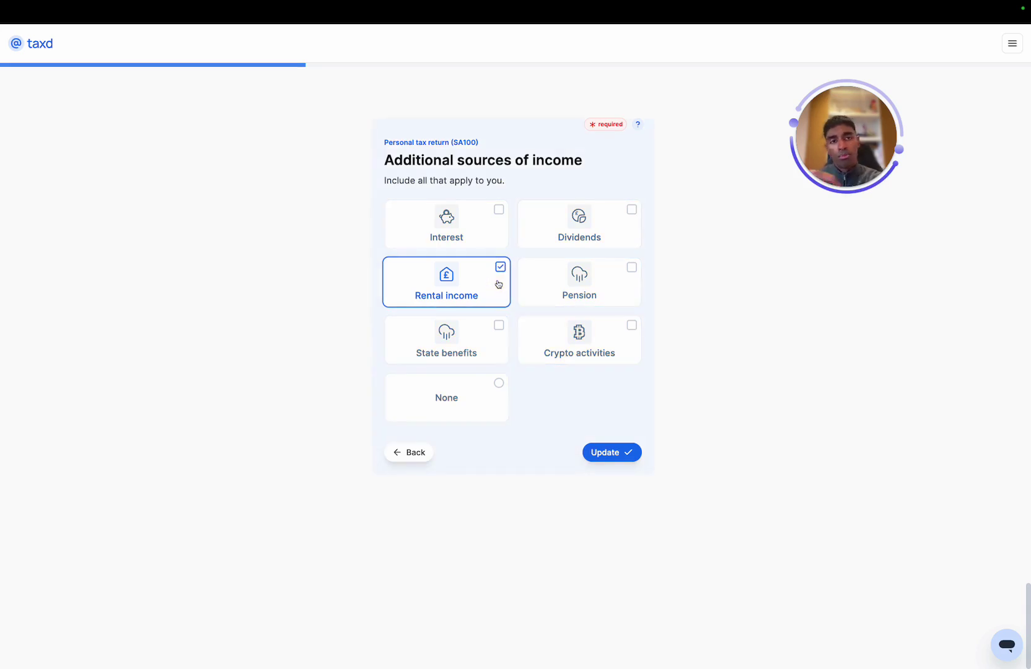
pyautogui.click(594, 453)
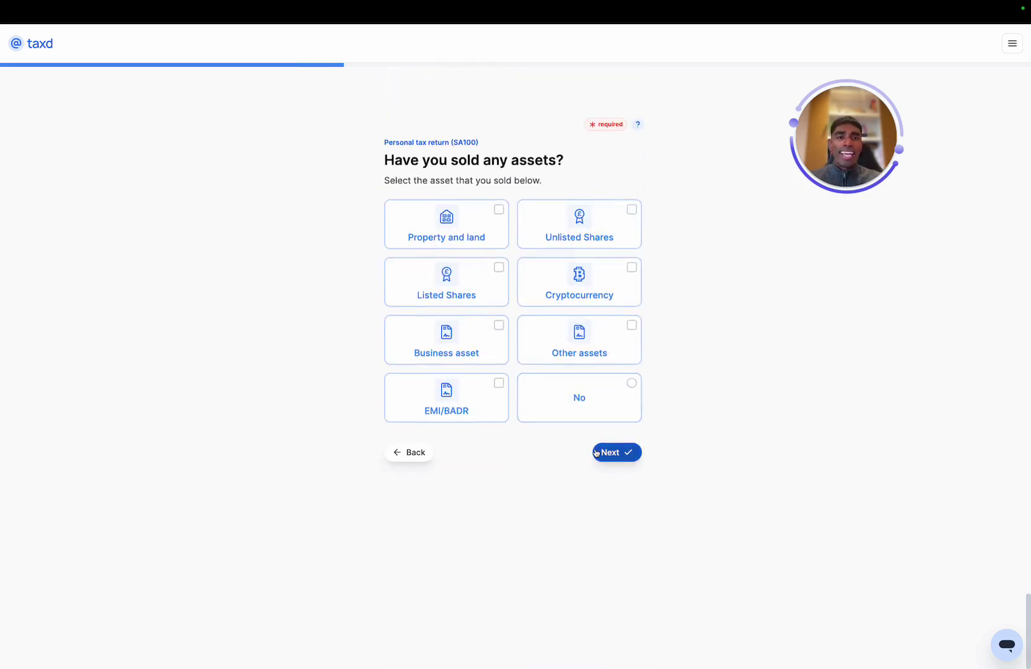
pyautogui.click(561, 410)
pyautogui.click(608, 455)
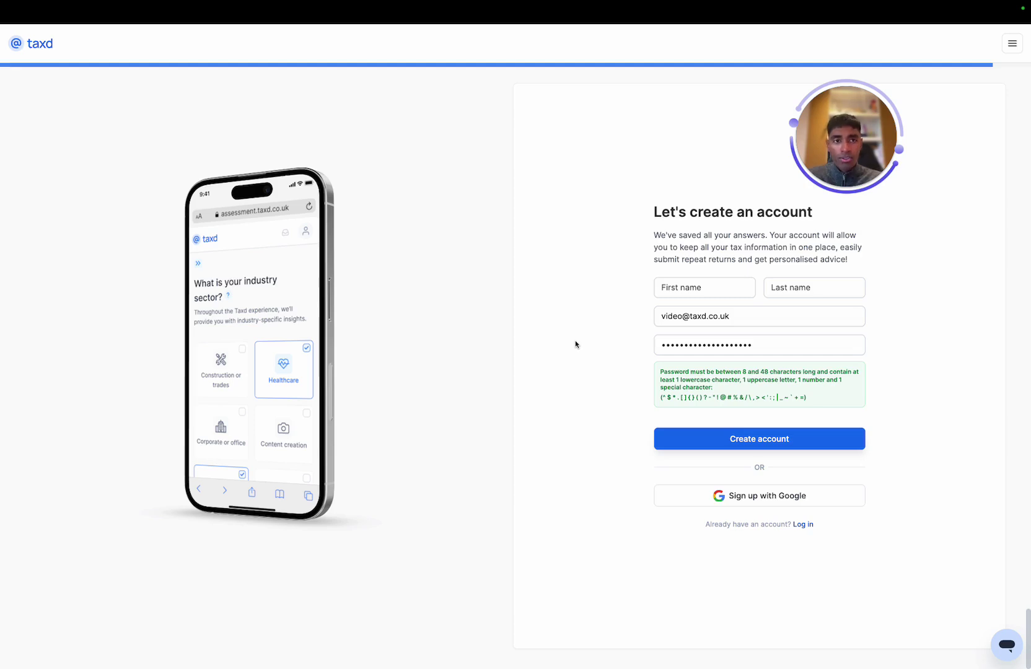
# Create the account, then minimise the help chat to reveal the Introduction summary
pyautogui.press('Return')
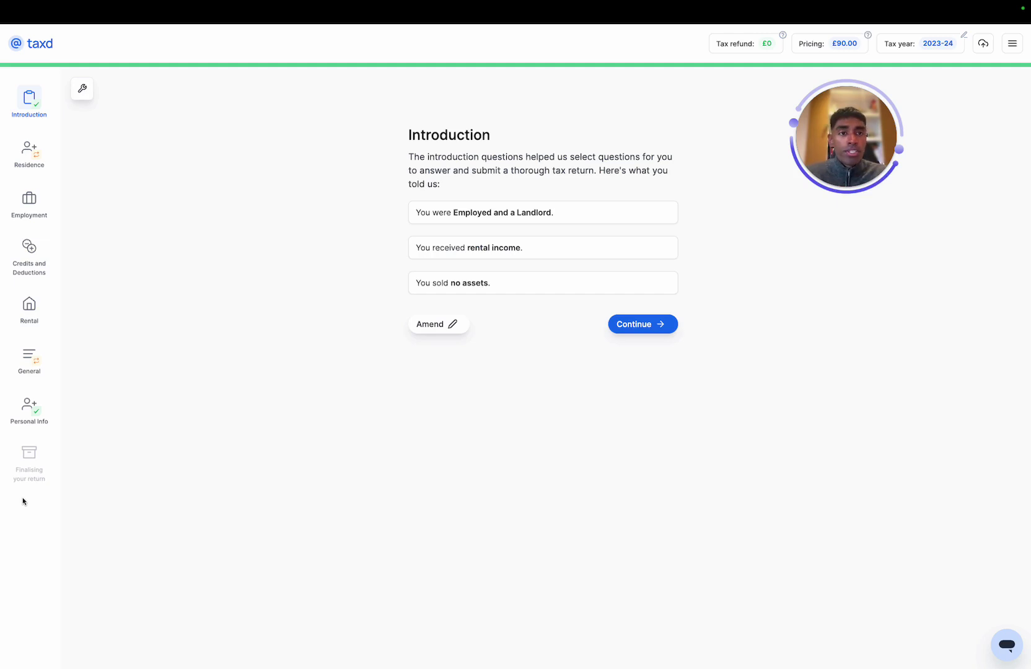
pyautogui.click(1008, 646)
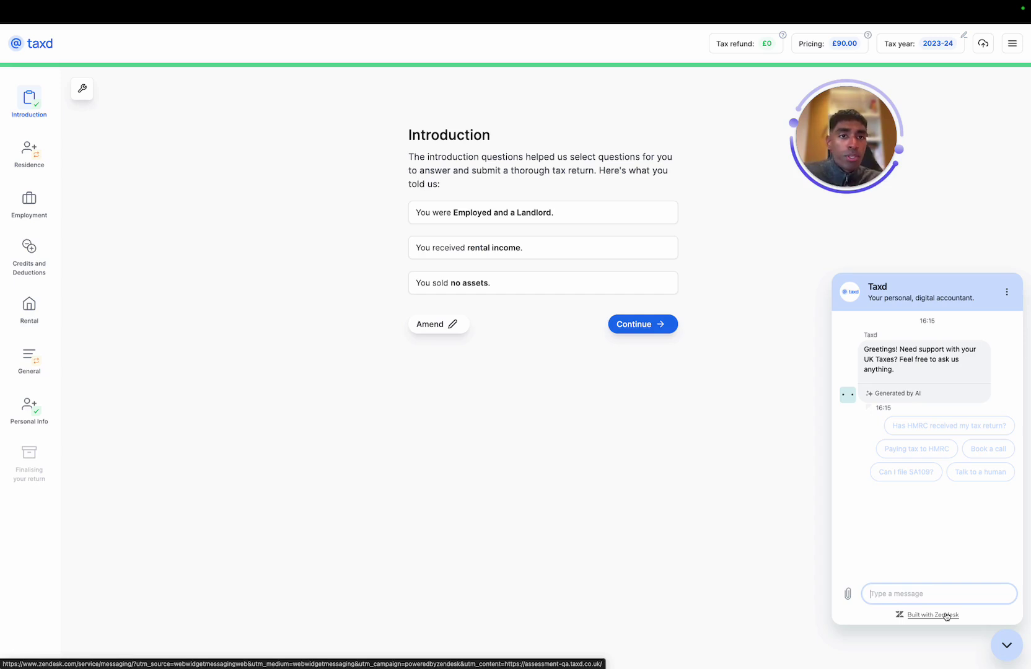
pyautogui.click(1005, 652)
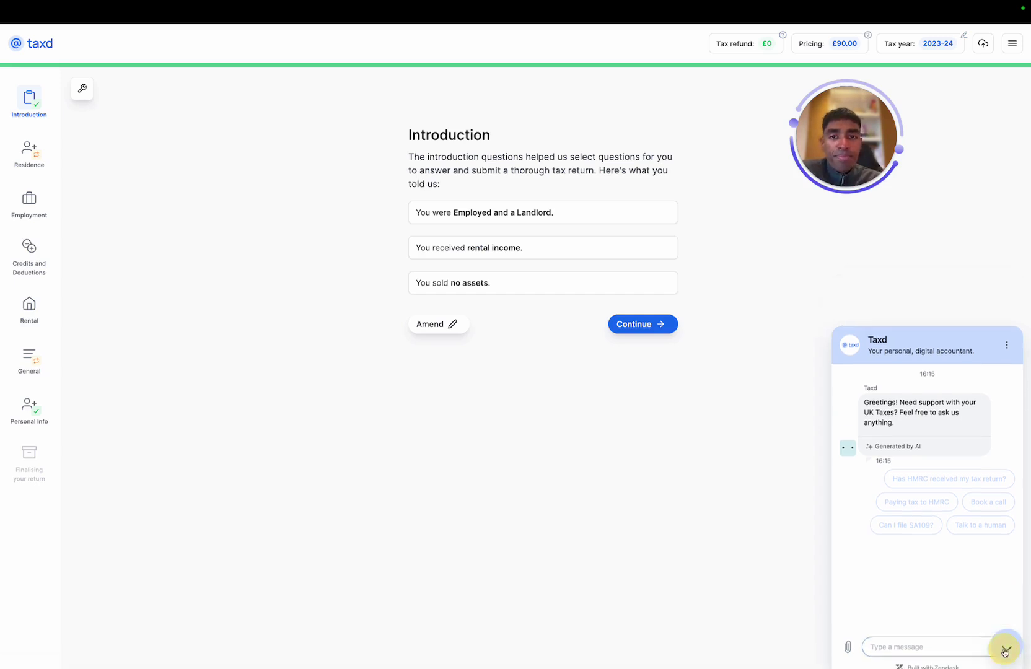
# In Residence, save No for all non-resident tests and Yes for 183+ UK days
pyautogui.click(636, 326)
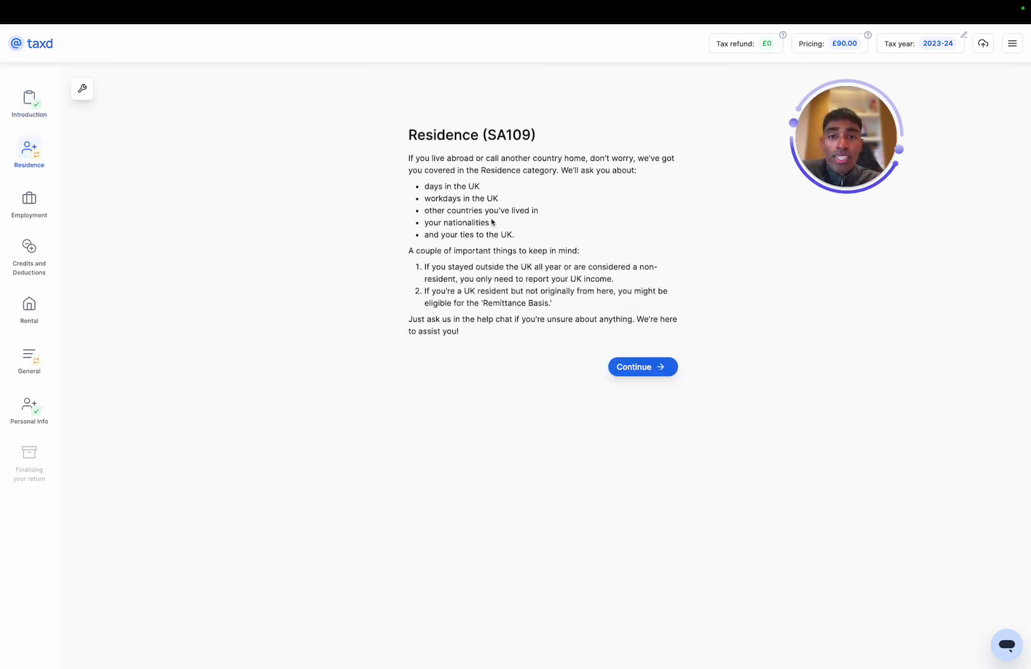
pyautogui.click(537, 150)
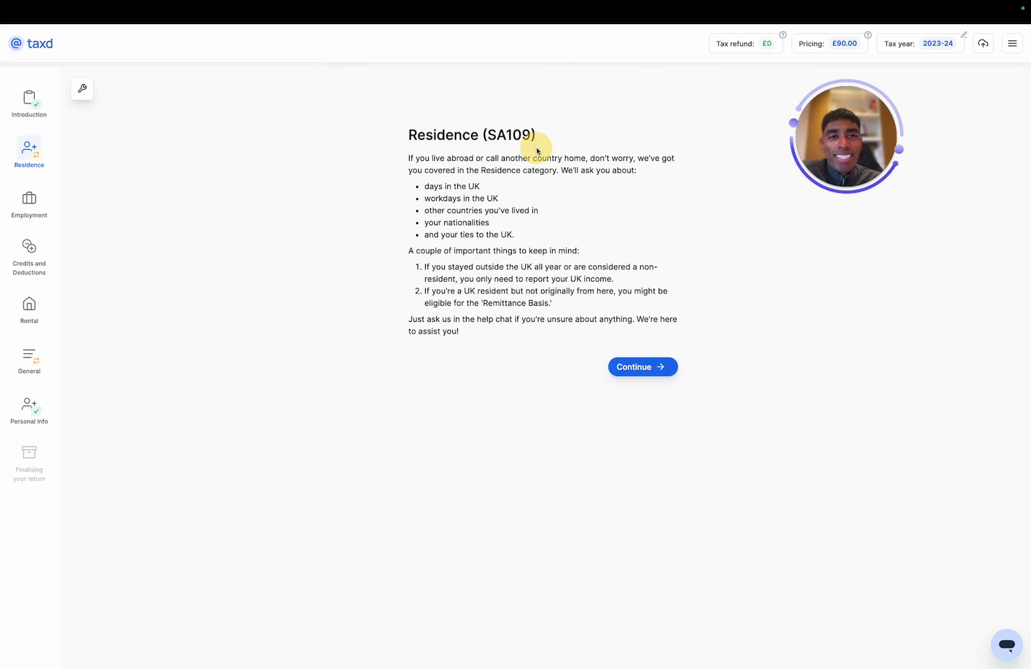
pyautogui.click(646, 368)
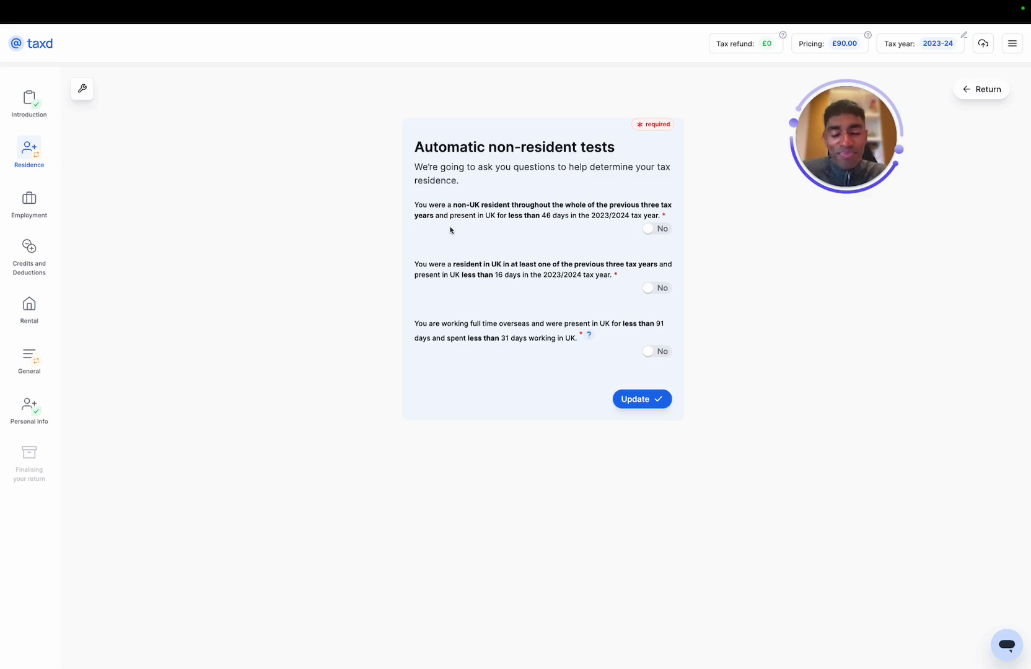
pyautogui.click(638, 406)
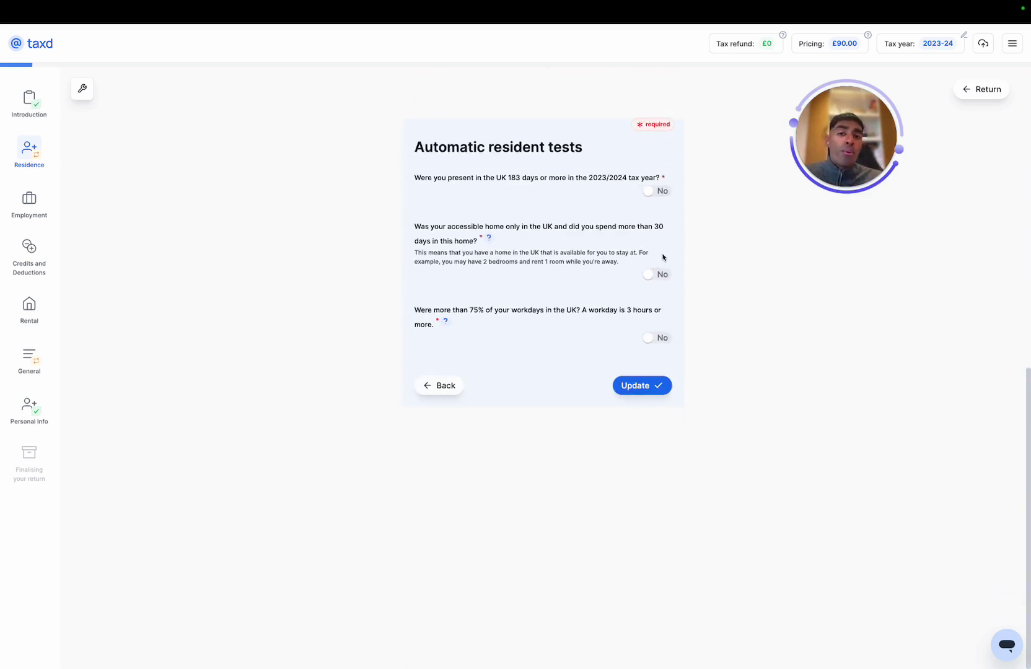
pyautogui.click(662, 192)
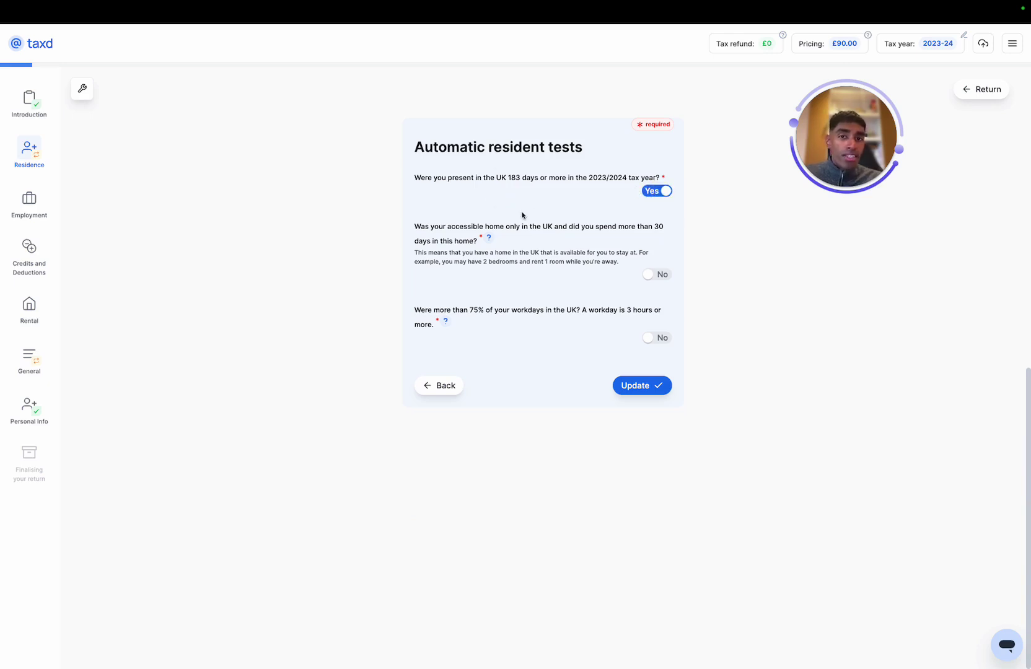
pyautogui.click(638, 386)
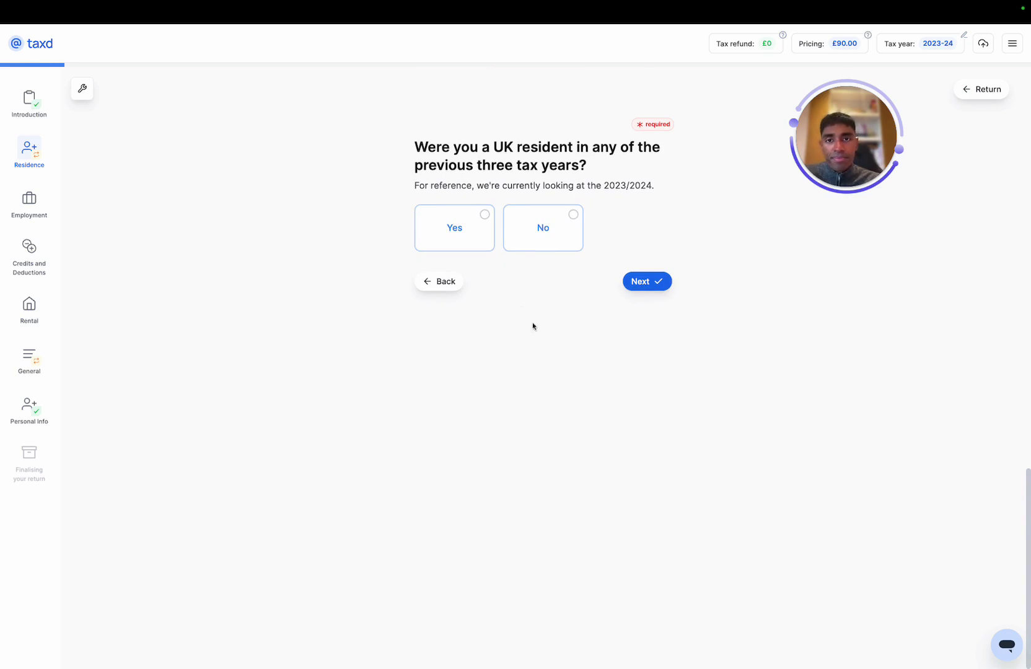
# Answer Yes to prior UK residence and to all five Ties to the UK questions
pyautogui.click(470, 238)
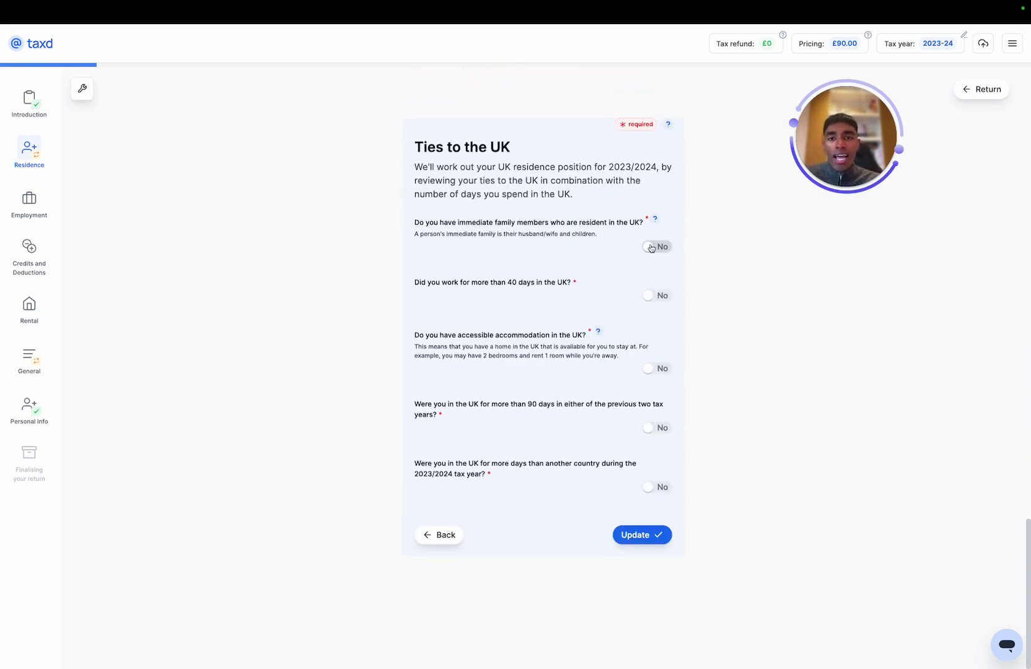
pyautogui.click(653, 248)
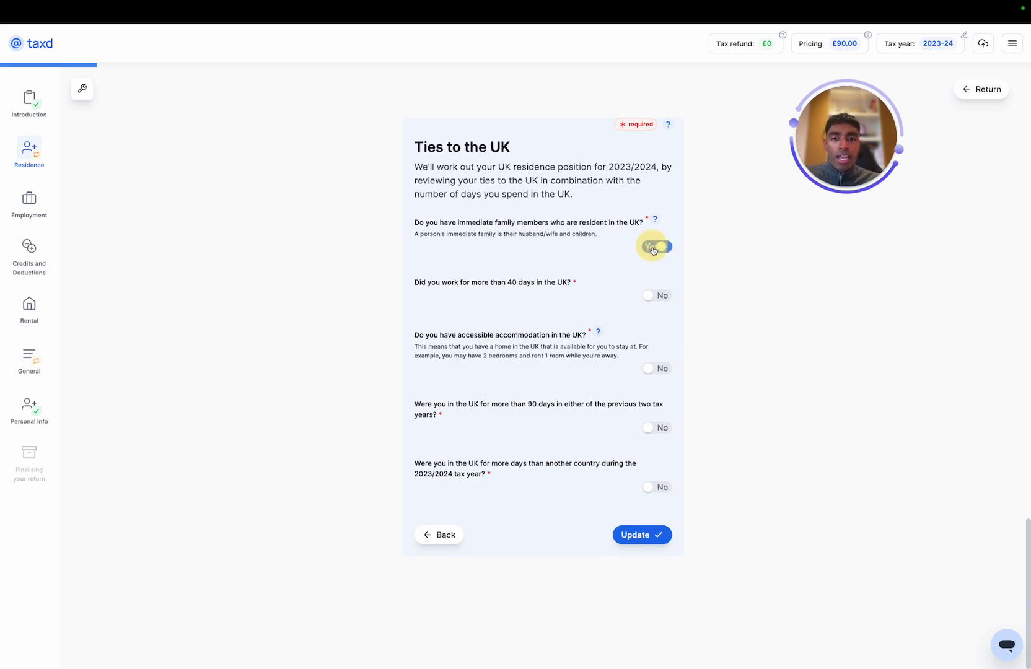
pyautogui.click(653, 296)
pyautogui.click(654, 370)
pyautogui.click(656, 428)
pyautogui.click(660, 488)
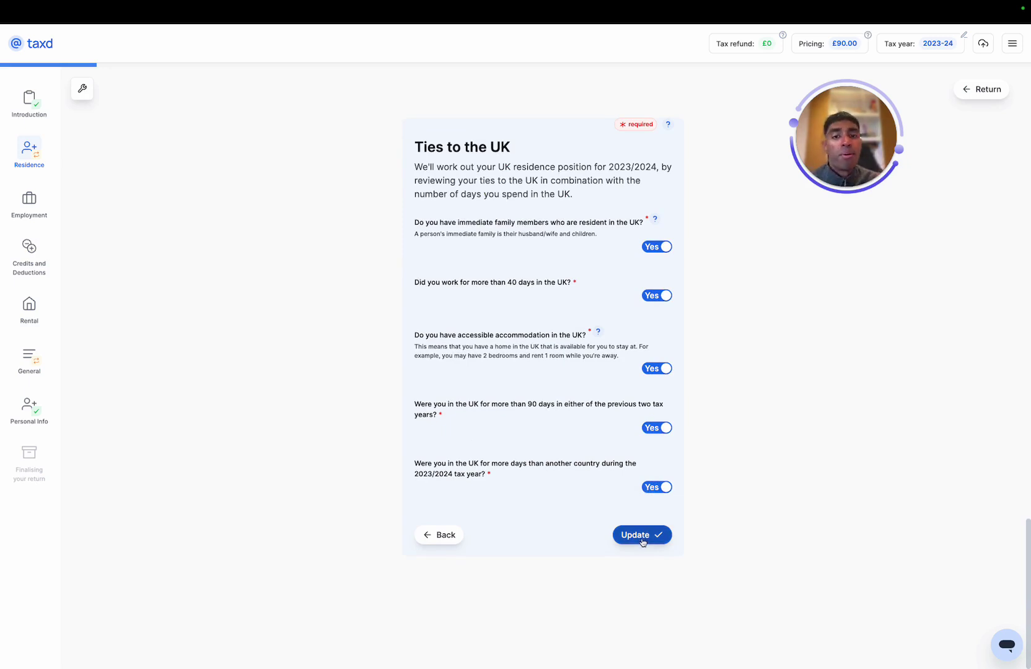
pyautogui.click(642, 536)
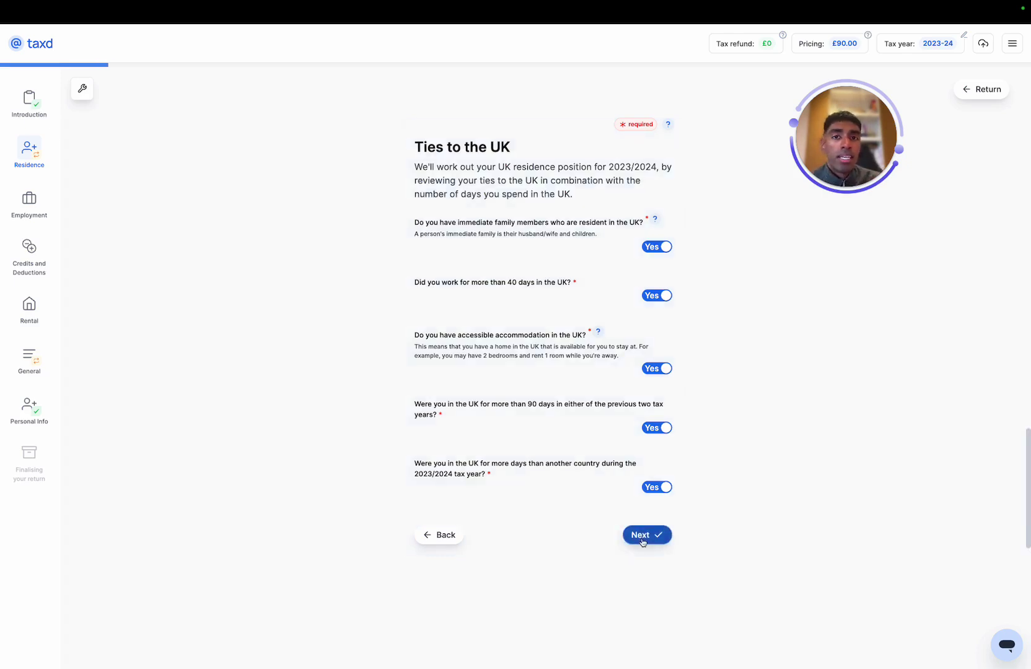
# Record 260 days in the UK, 230 of them working days
pyautogui.click(524, 201)
pyautogui.write('260')
pyautogui.click(524, 251)
pyautogui.write('230')
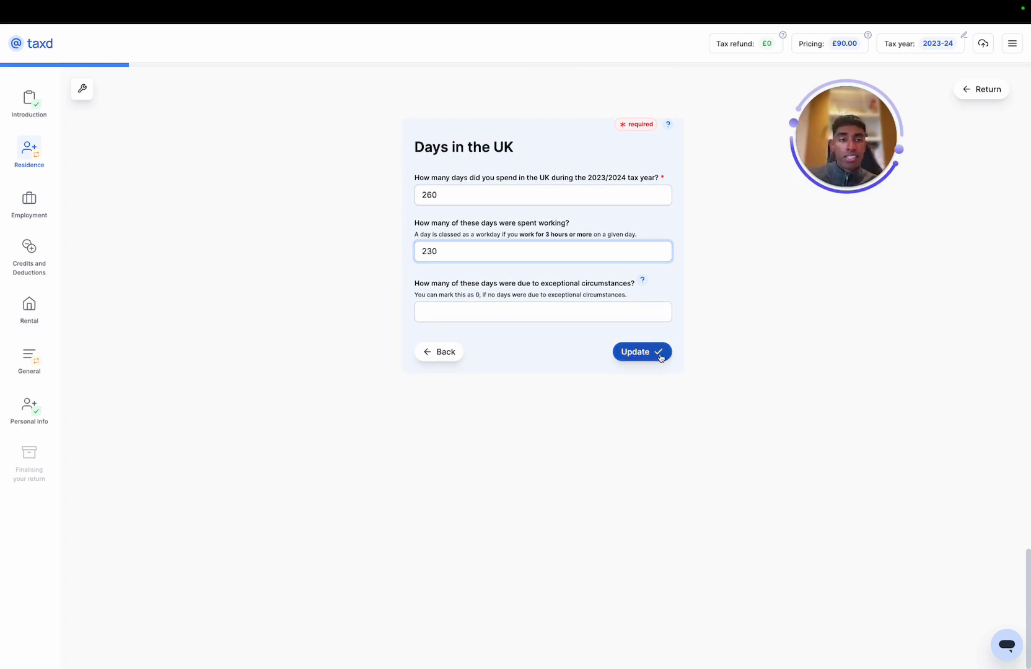
pyautogui.click(693, 408)
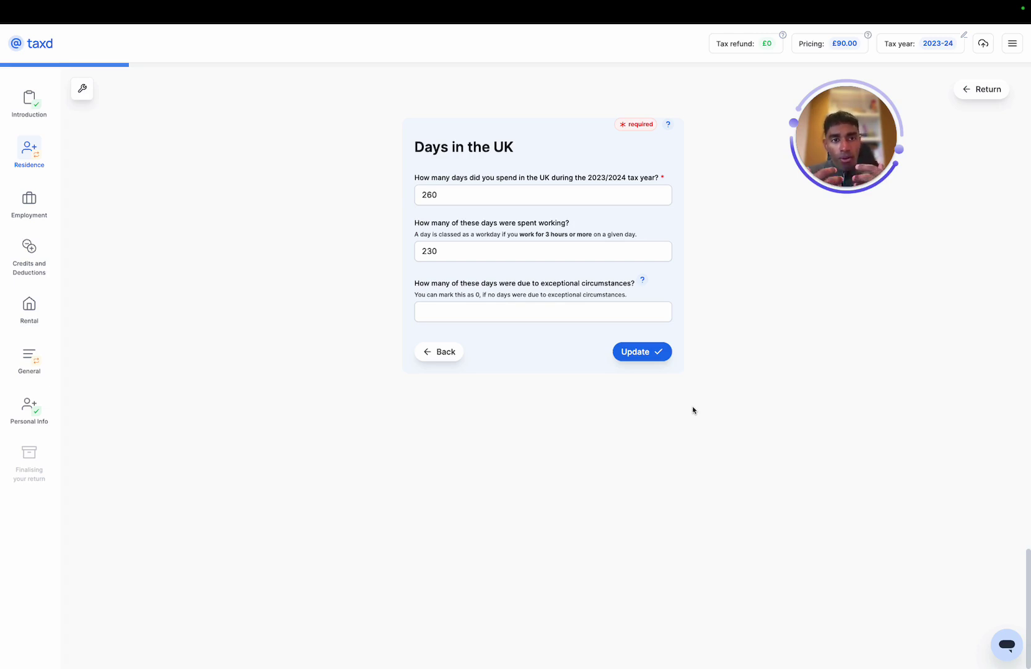
pyautogui.click(637, 354)
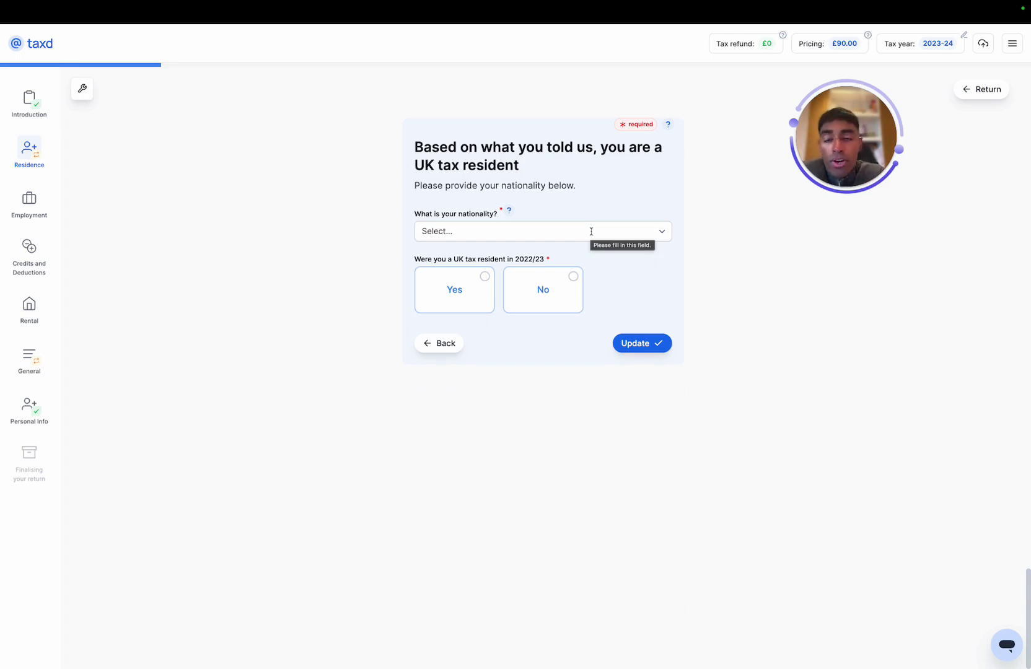
# Set nationality to United Kingdom and confirm UK tax residence in 2022/23
pyautogui.click(591, 231)
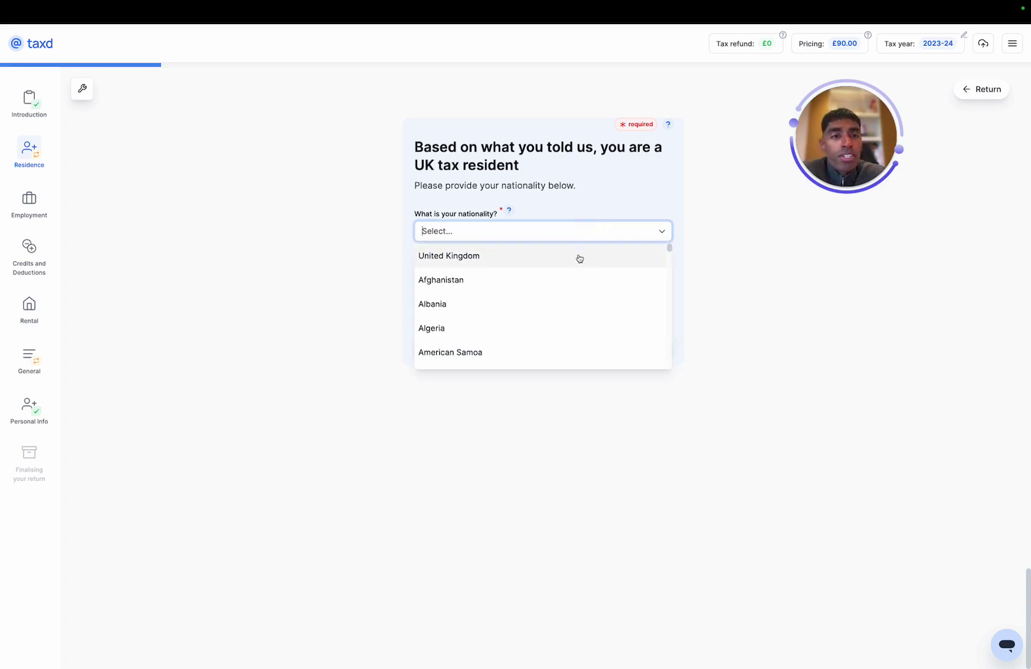
pyautogui.click(580, 258)
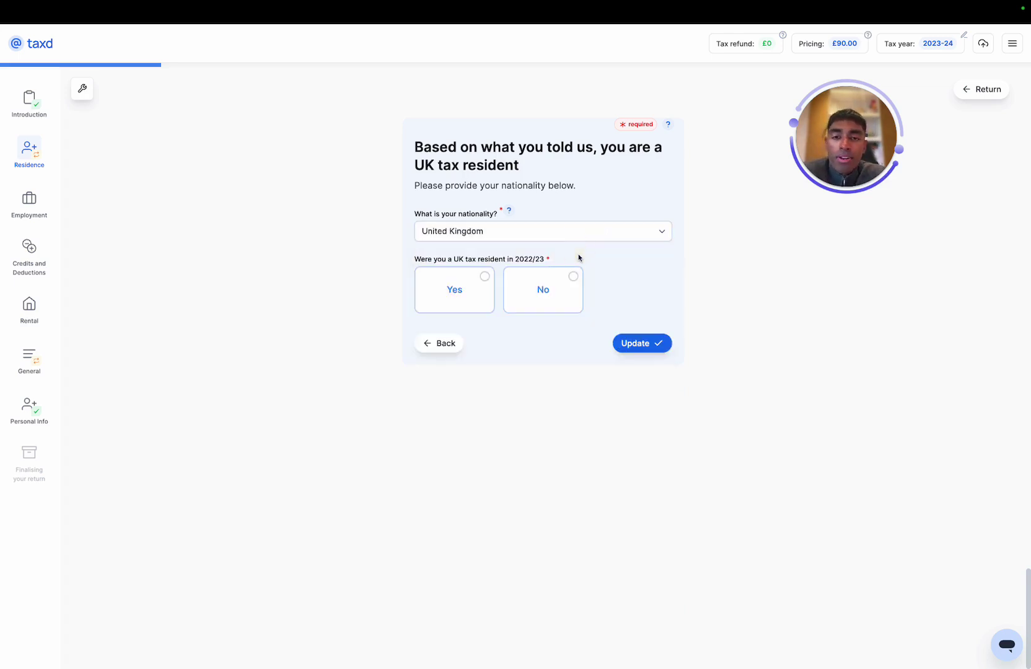
pyautogui.click(479, 281)
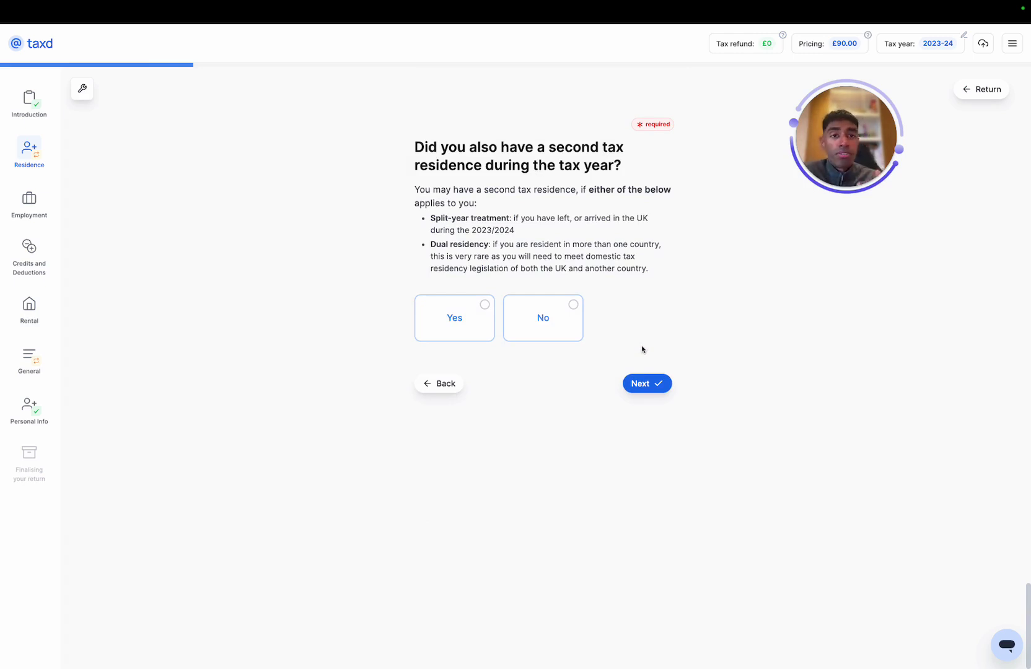
# Add Spain as a second tax residence, not held in 2022/23
pyautogui.click(453, 334)
pyautogui.click(499, 405)
pyautogui.write('spain')
pyautogui.click(479, 430)
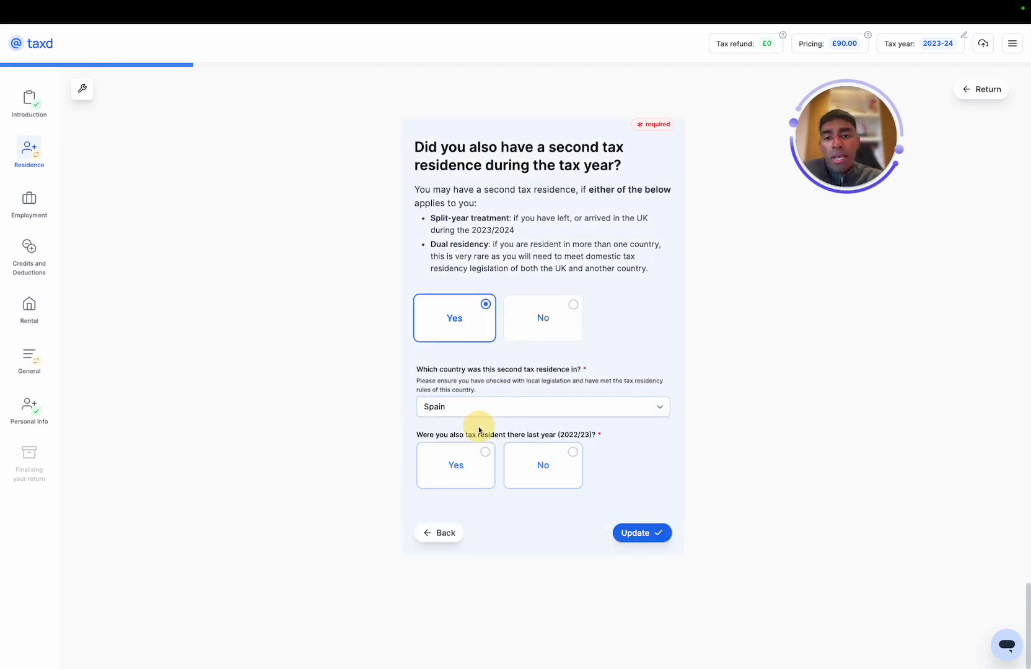
pyautogui.click(553, 480)
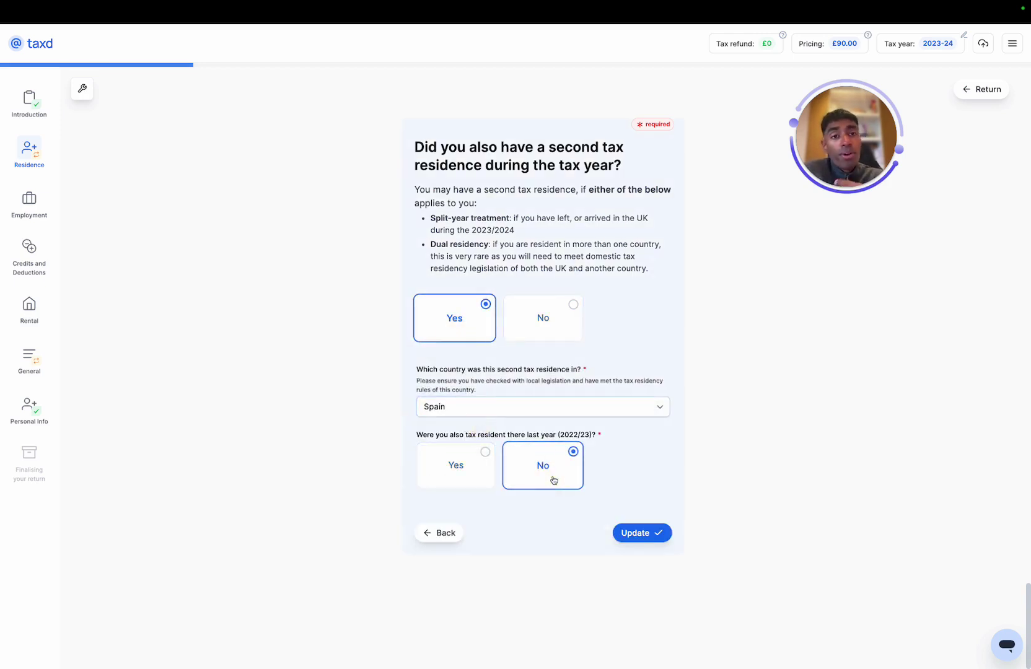
pyautogui.click(658, 533)
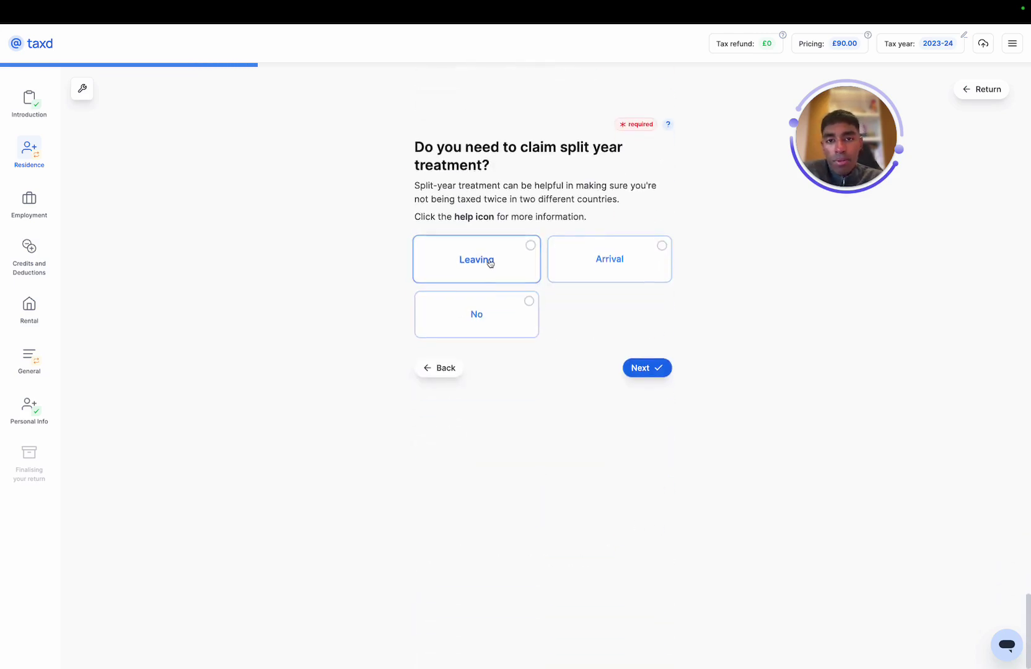
# Claim split-year treatment for leaving, citing full-time work overseas and no UK home
pyautogui.click(490, 262)
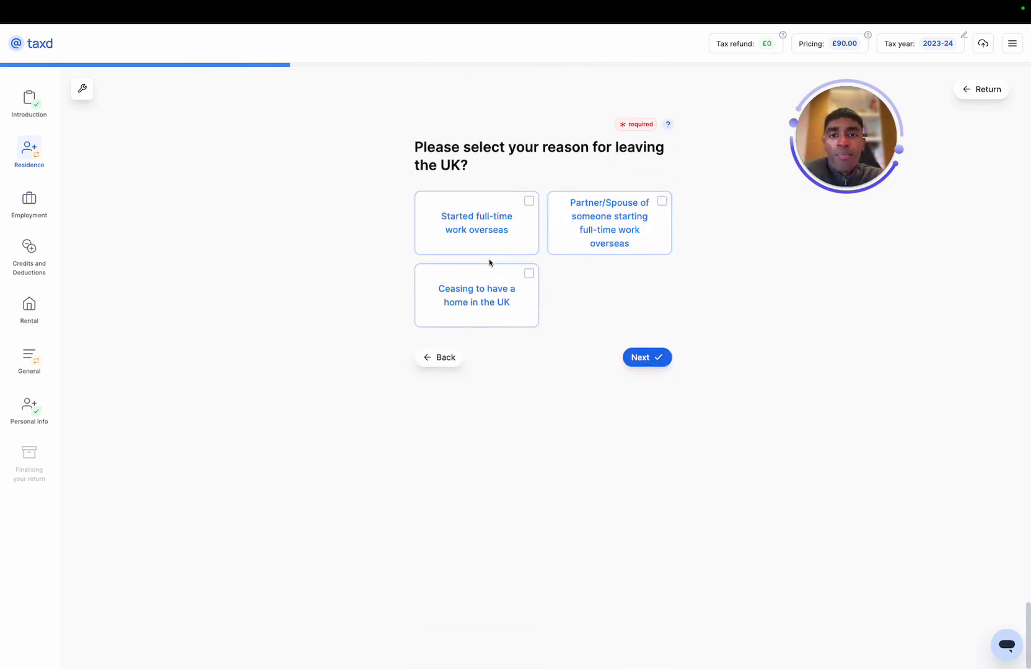
pyautogui.click(499, 232)
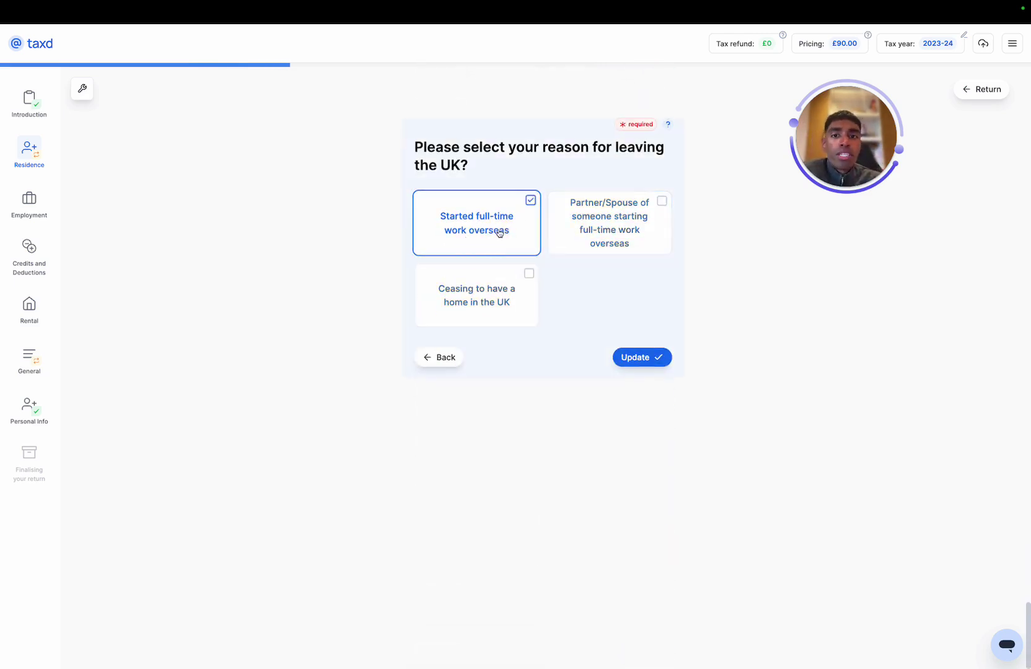
pyautogui.click(502, 312)
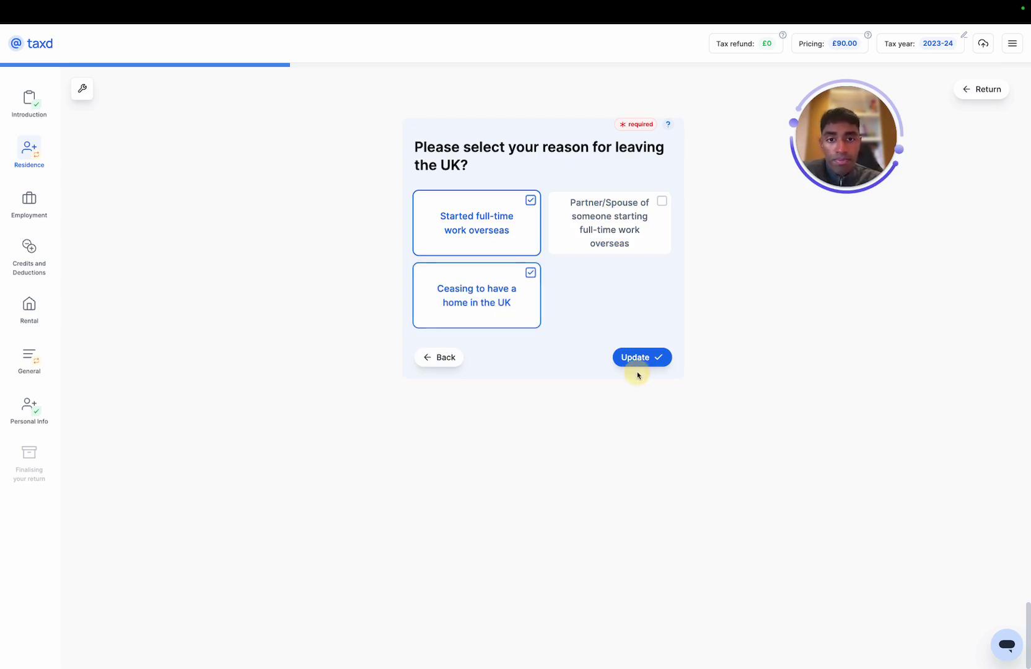
pyautogui.click(648, 358)
pyautogui.click(648, 359)
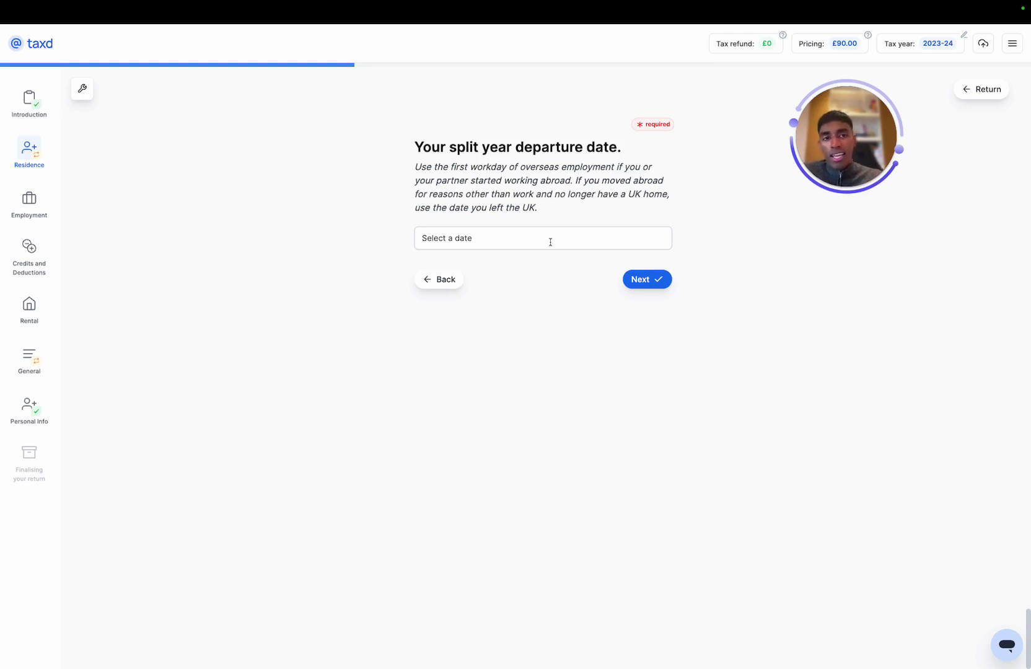
# Set and save the UK departure date as 01/01/2024
pyautogui.click(550, 242)
pyautogui.click(489, 263)
pyautogui.click(693, 237)
pyautogui.click(641, 280)
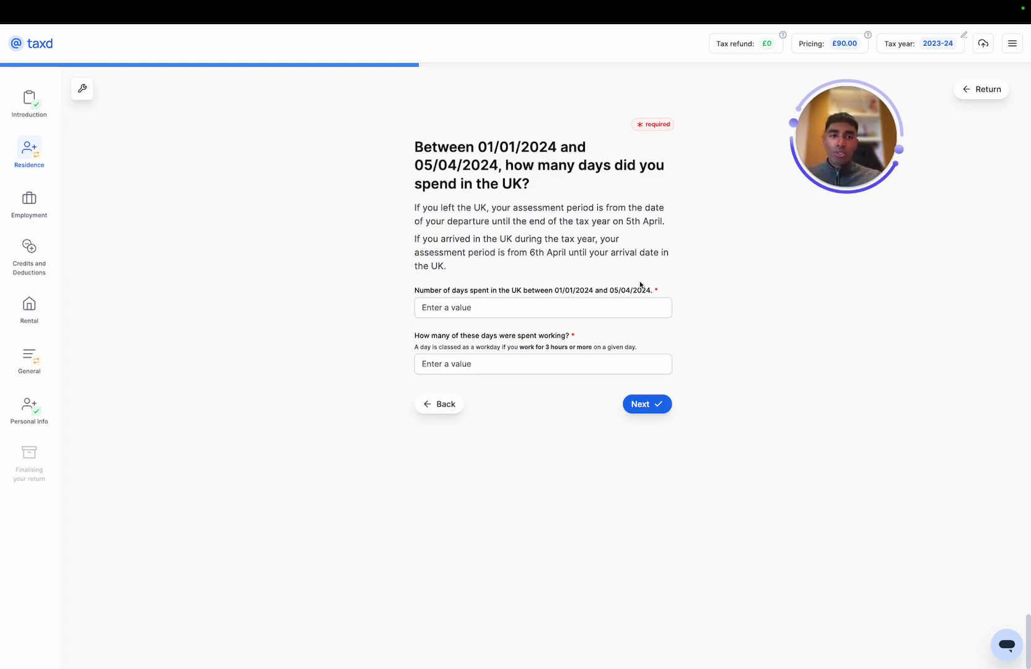
# Enter 0 UK days and 0 UK workdays after departure, then answer No to the remittance basis
pyautogui.click(604, 307)
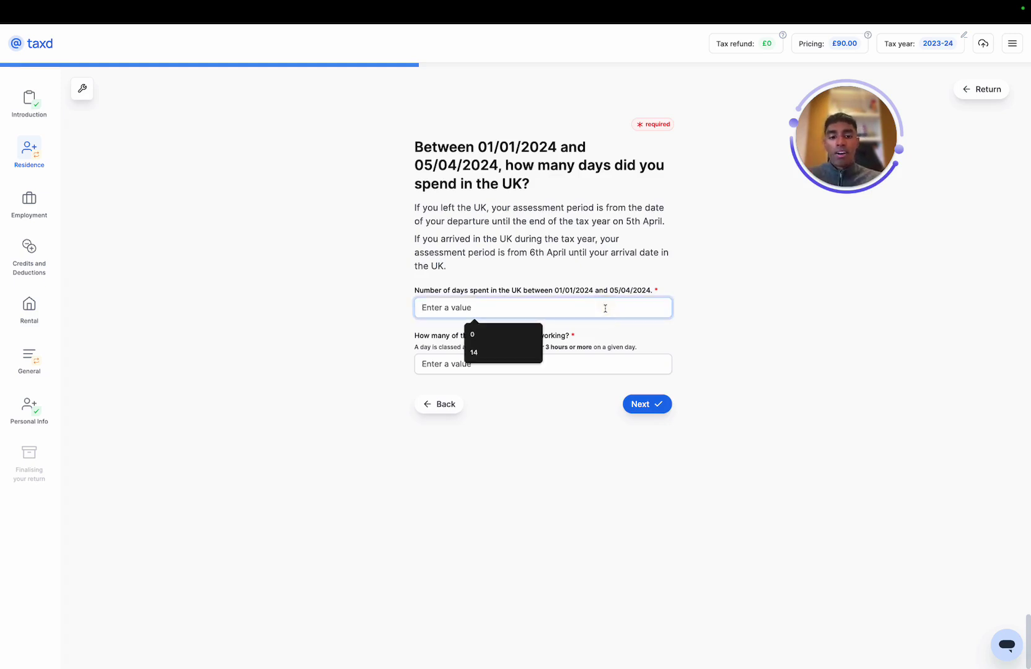
pyautogui.write('0')
pyautogui.press('Tab')
pyautogui.write('0')
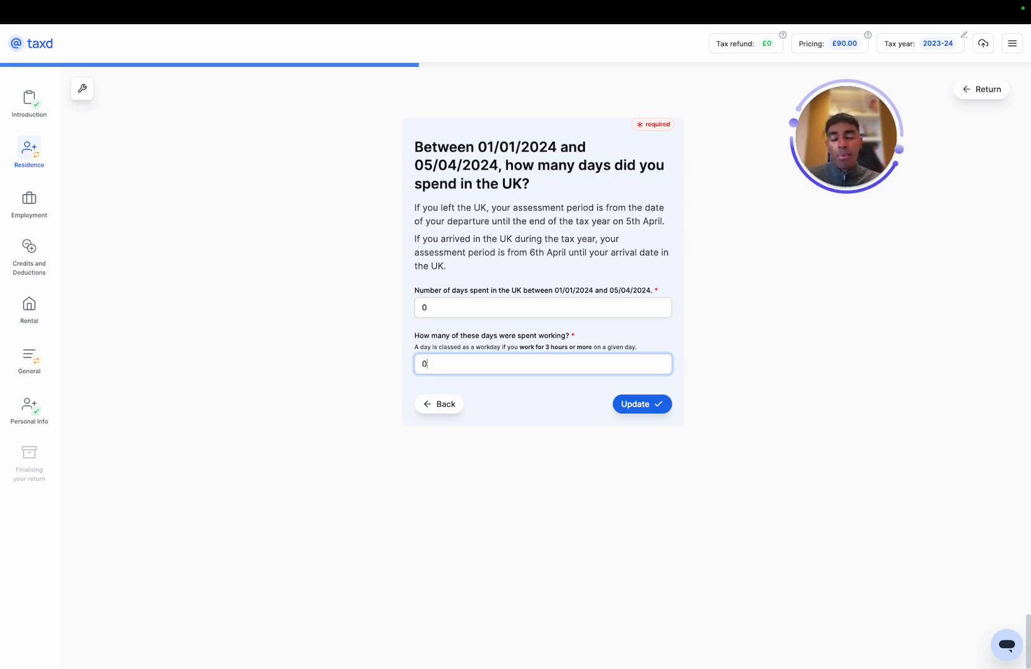
pyautogui.click(641, 405)
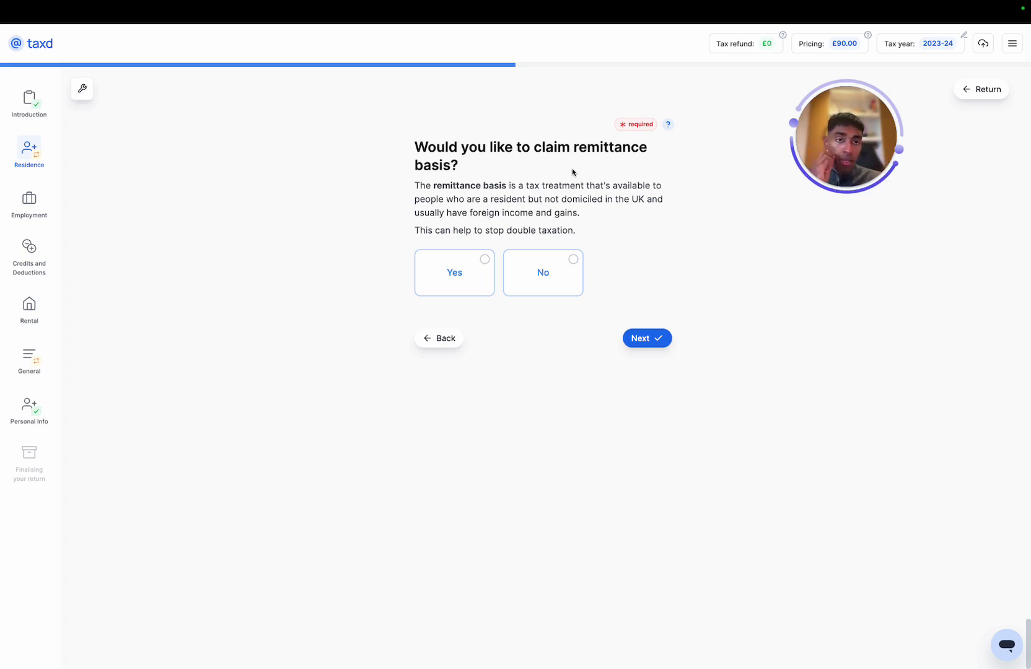
pyautogui.click(561, 270)
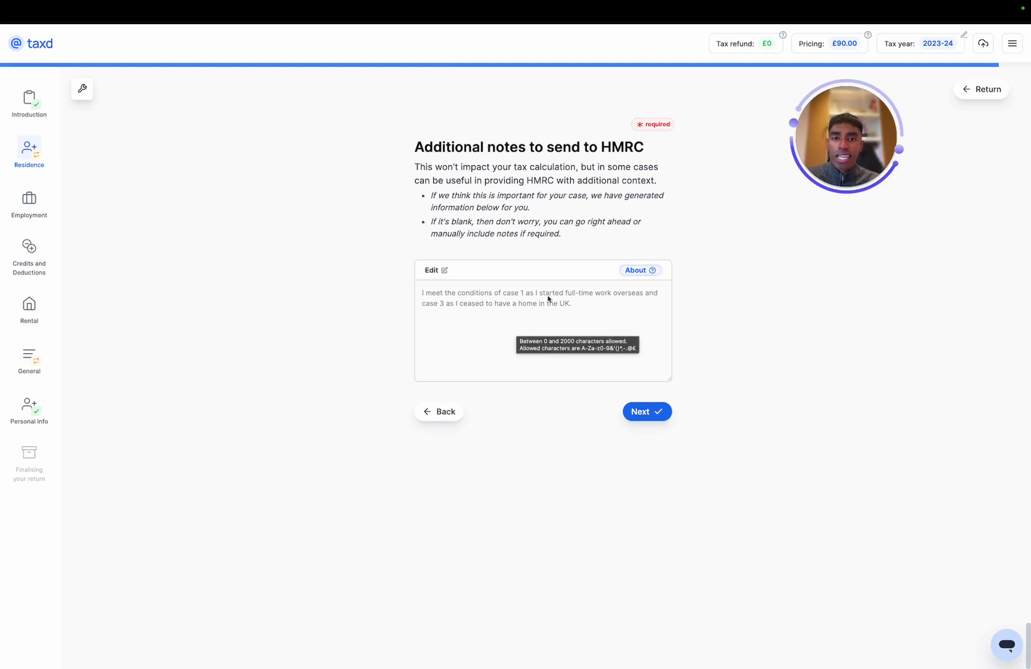
# Append a new line 'Add more details' to the generated HMRC notes and save them
pyautogui.click(444, 271)
pyautogui.click(594, 306)
pyautogui.press('Return')
pyautogui.press('Return')
pyautogui.write('Add more details co')
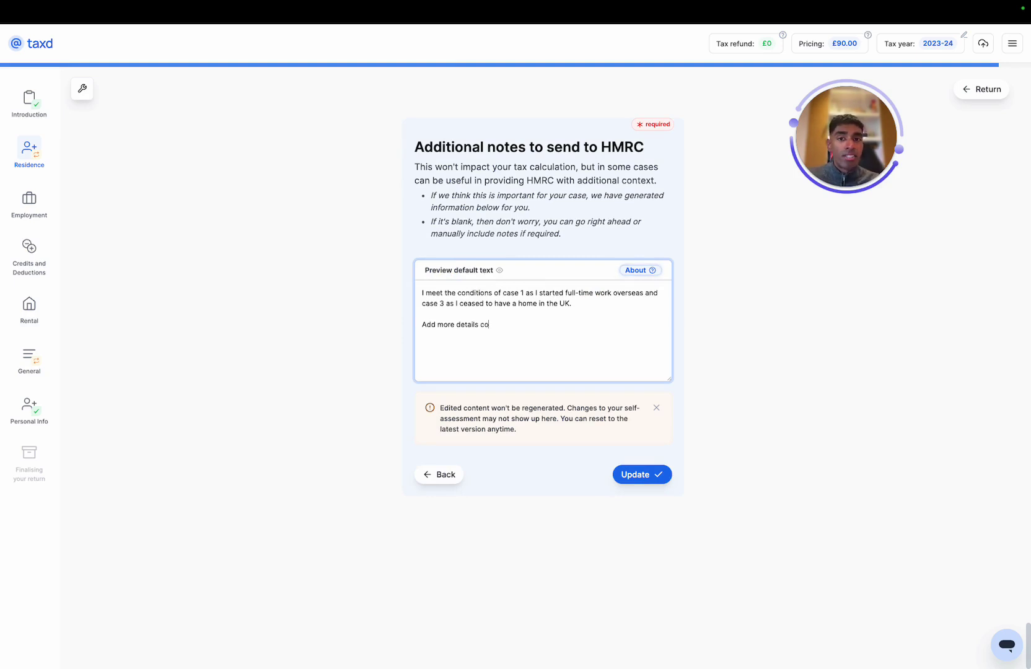
pyautogui.press('BackSpace')
pyautogui.write('t')
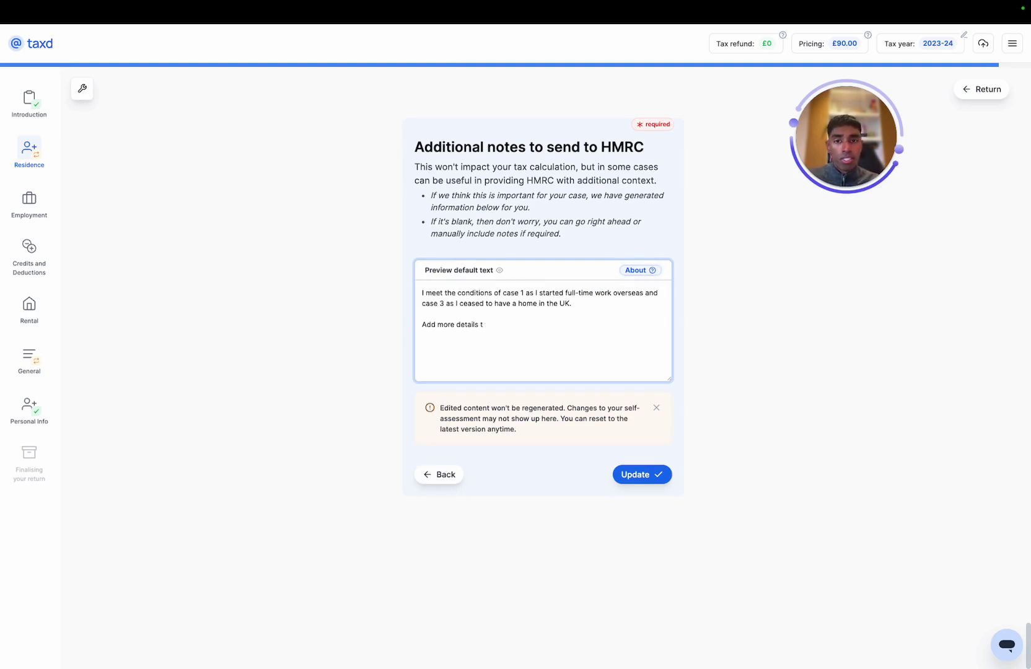
pyautogui.click(630, 475)
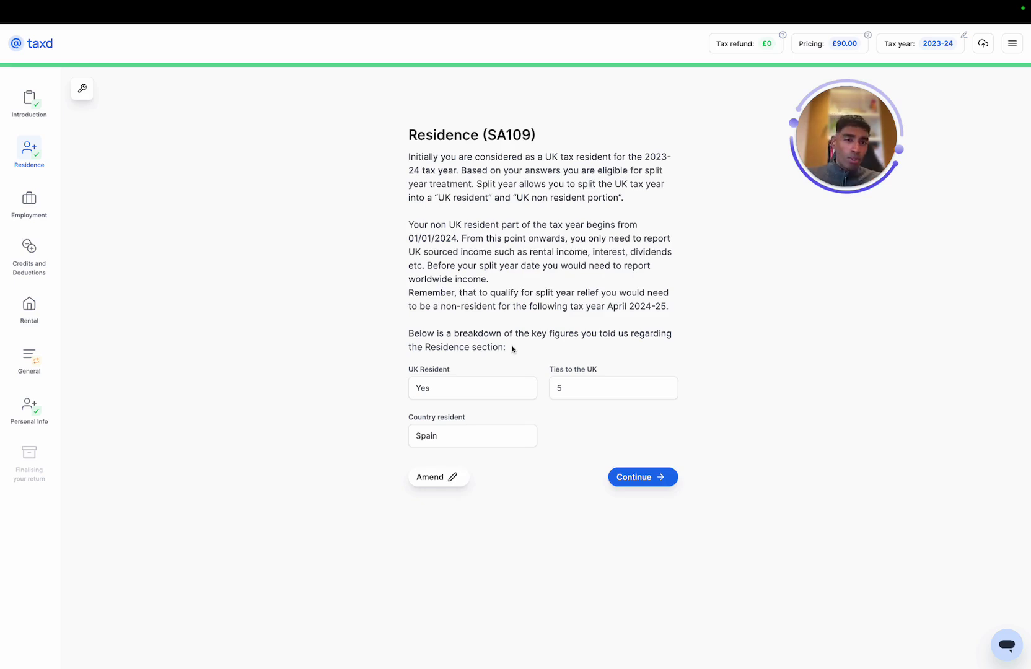
# Start the Taxd employment with Professional Services as the industry and no uniform costs
pyautogui.click(639, 477)
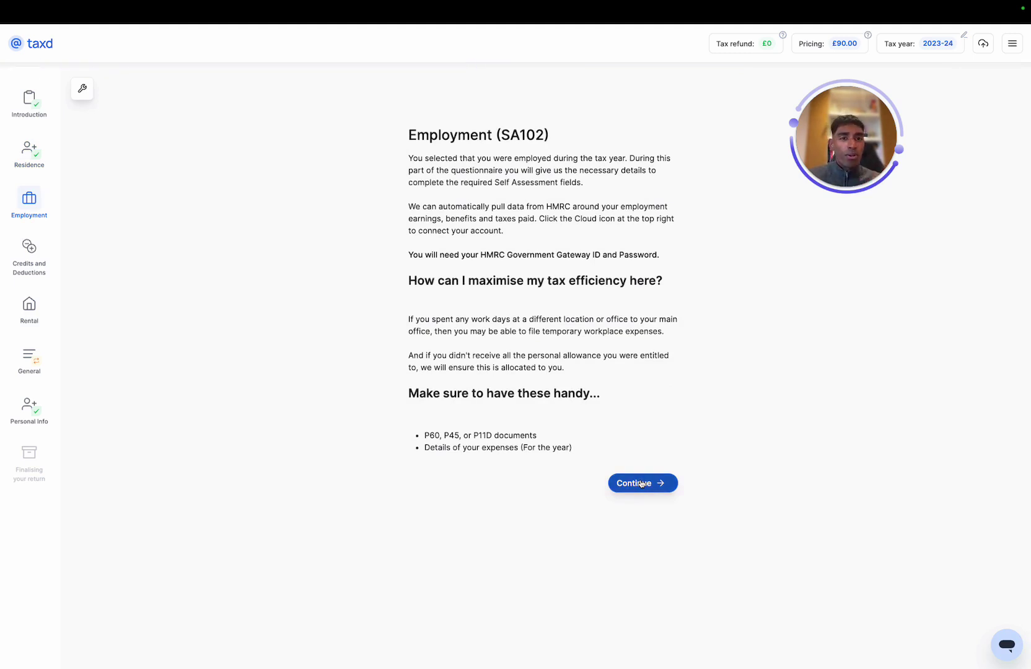
pyautogui.click(641, 484)
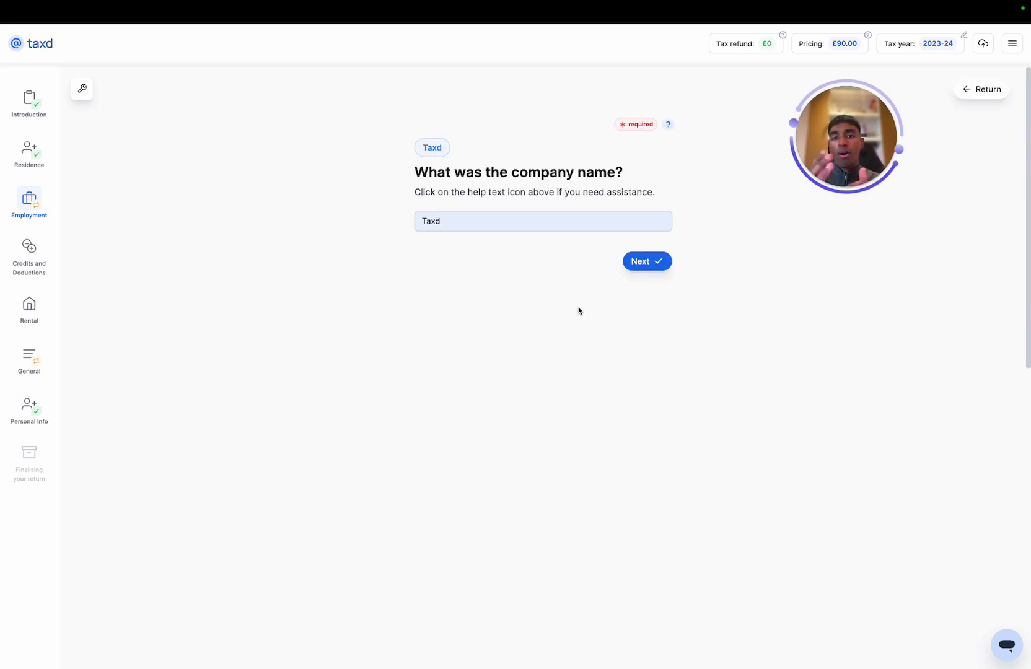
pyautogui.click(641, 261)
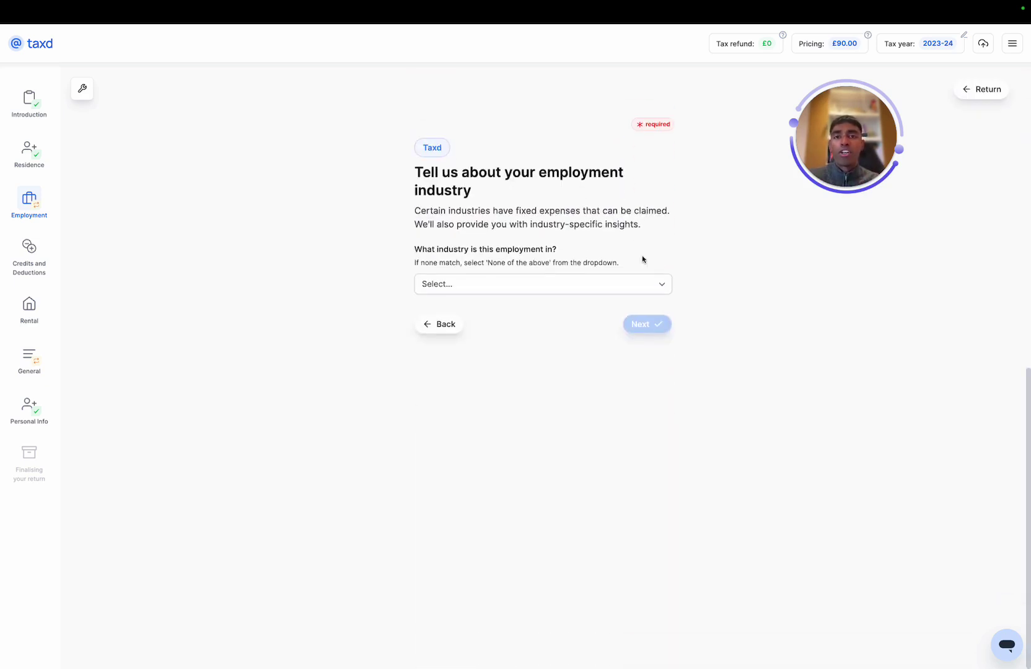
pyautogui.click(660, 284)
pyautogui.scroll(-5, 608, 354)
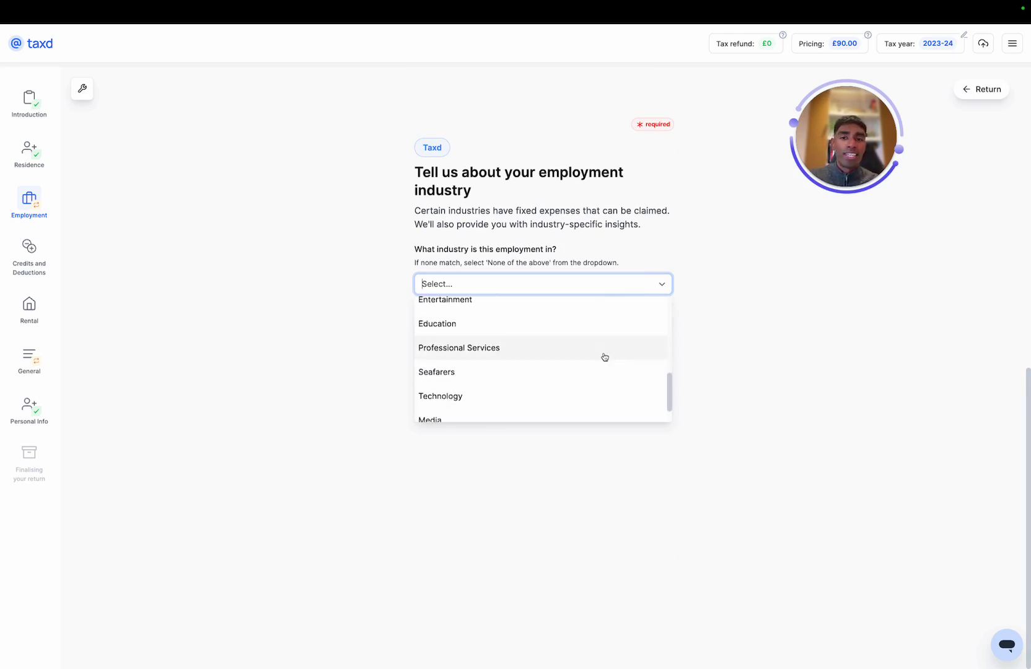
pyautogui.click(606, 355)
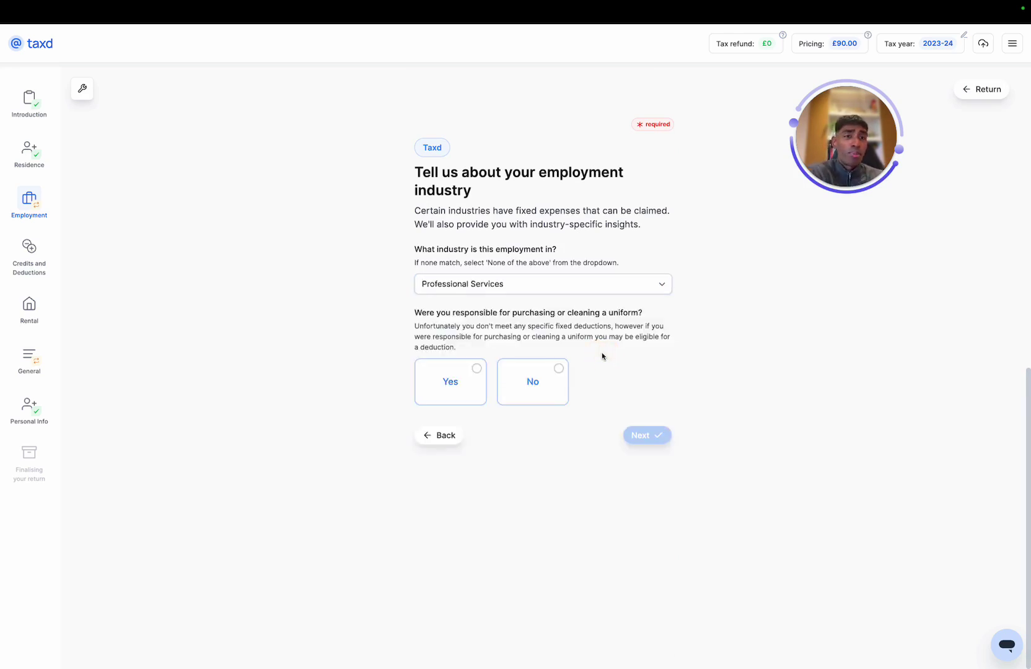
pyautogui.click(554, 383)
pyautogui.click(651, 504)
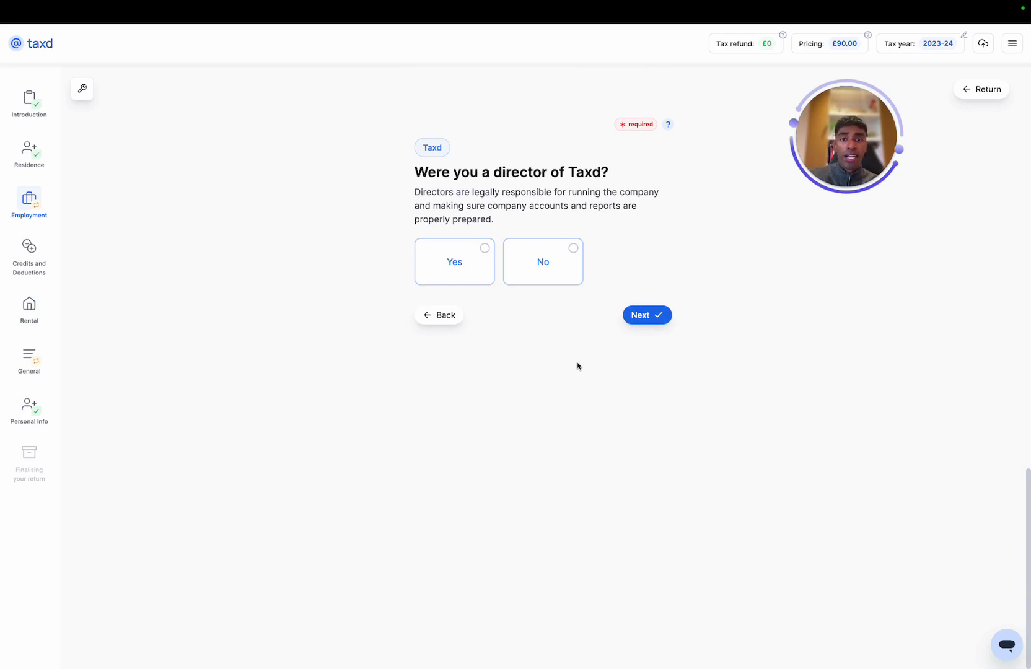
# State they were not a director and the job ended on 31/12/2023
pyautogui.click(544, 263)
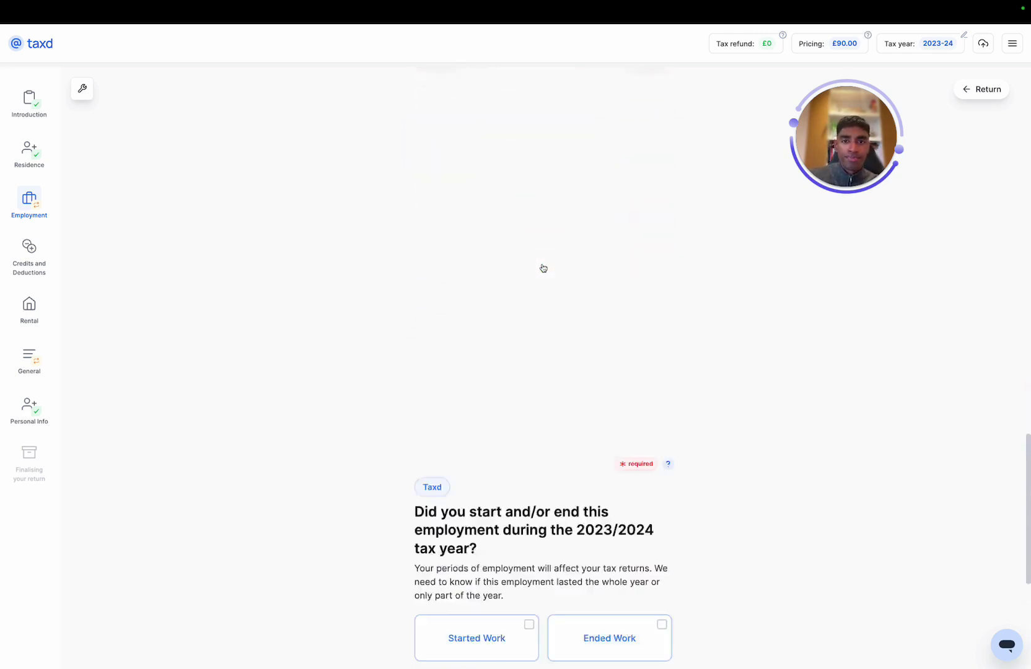
pyautogui.click(594, 303)
pyautogui.click(643, 407)
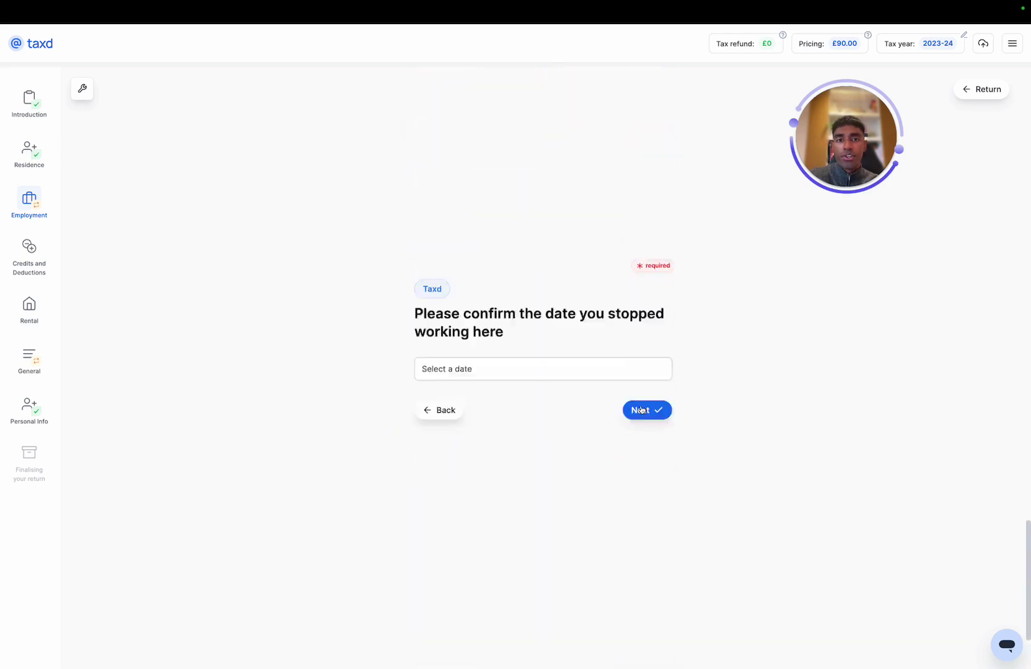
pyautogui.click(528, 227)
pyautogui.write('31')
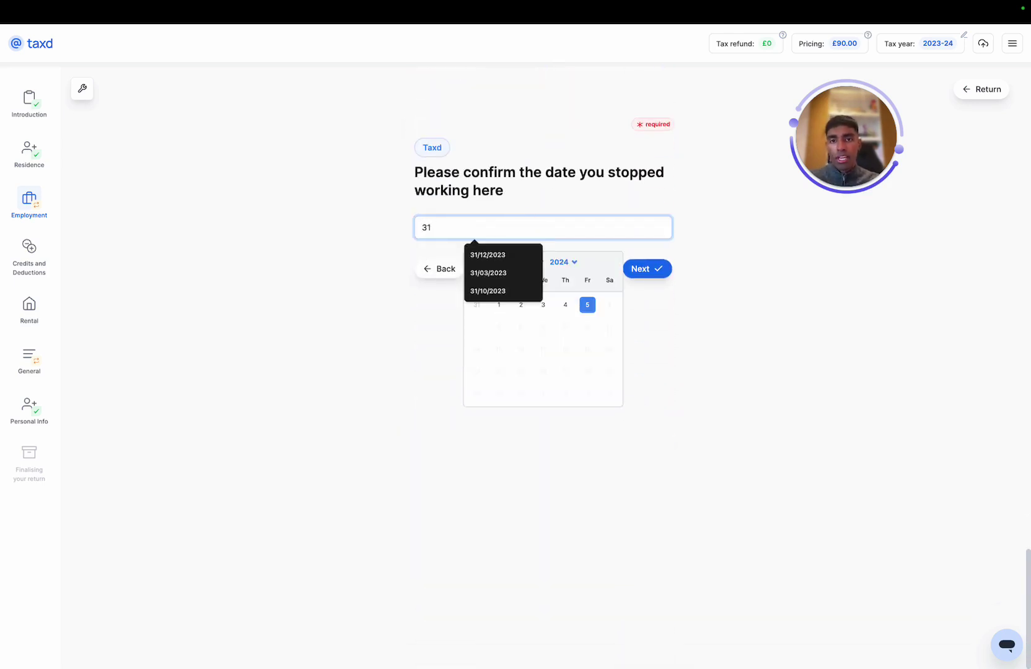
pyautogui.write('/12/2023')
pyautogui.click(478, 423)
pyautogui.click(645, 267)
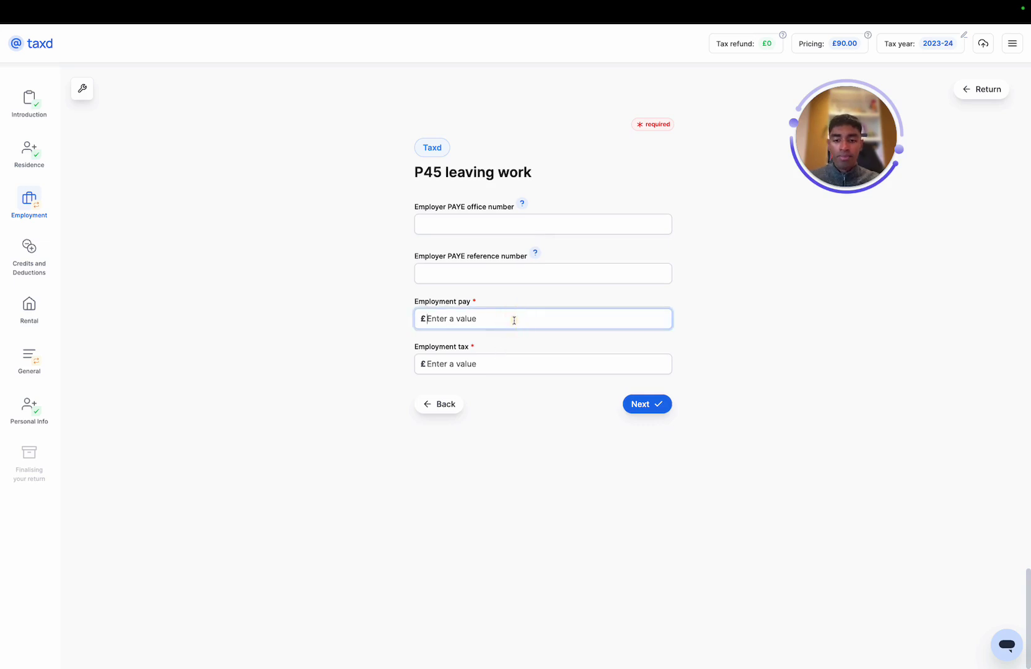
# Enter P45 employment pay of £45000 and tax of £10000
pyautogui.write('45000')
pyautogui.press('Tab')
pyautogui.write('1000')
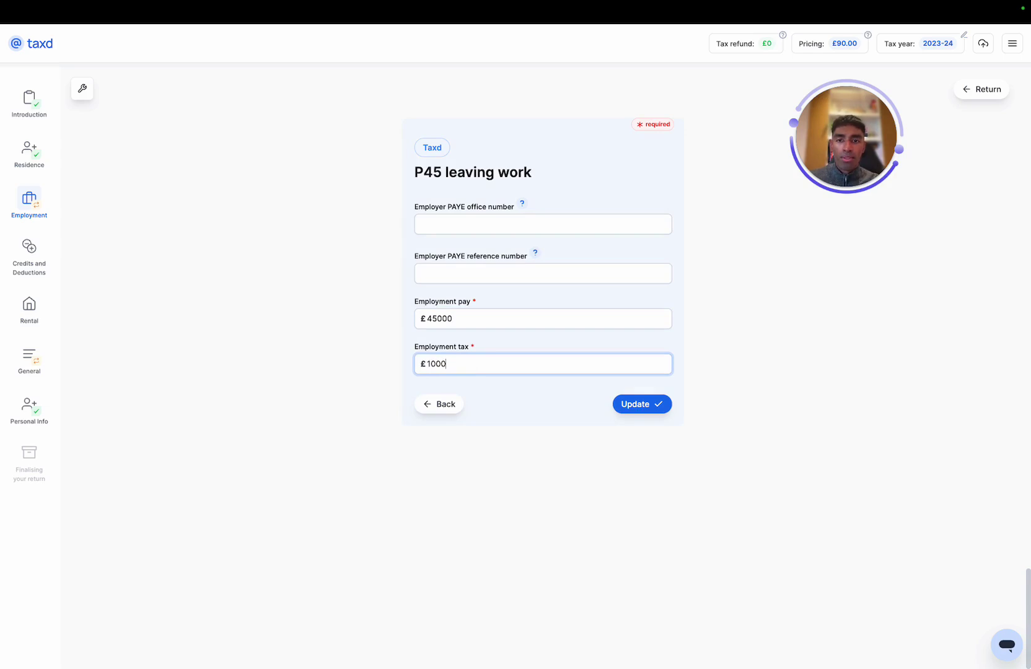
pyautogui.write('0')
pyautogui.click(633, 403)
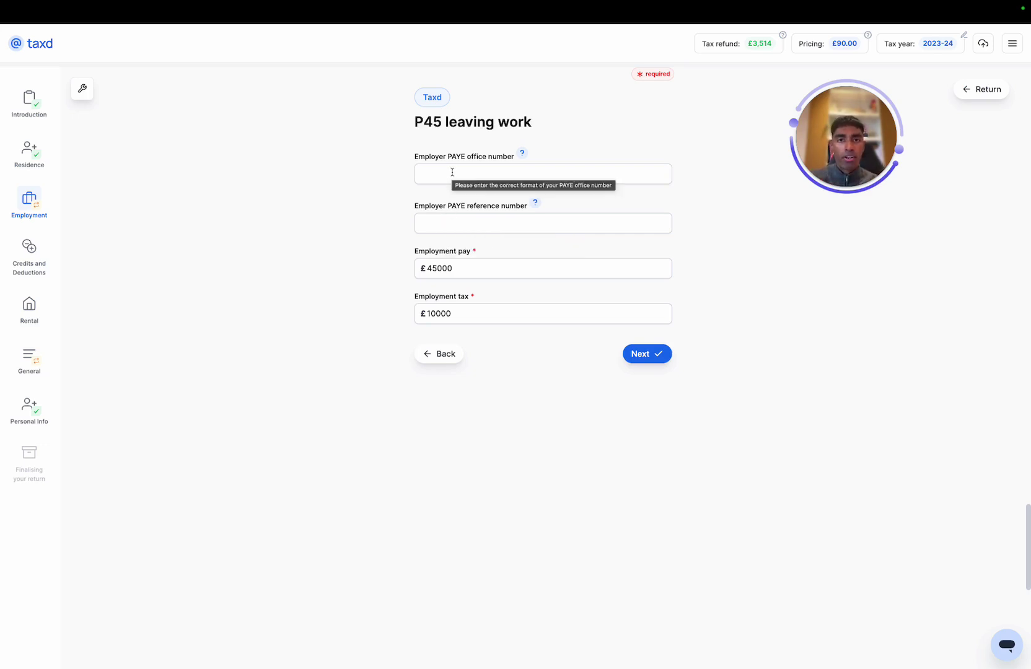
# Confirm that every Taxd workday was spent in the UK
pyautogui.scroll(-5, 509, 335)
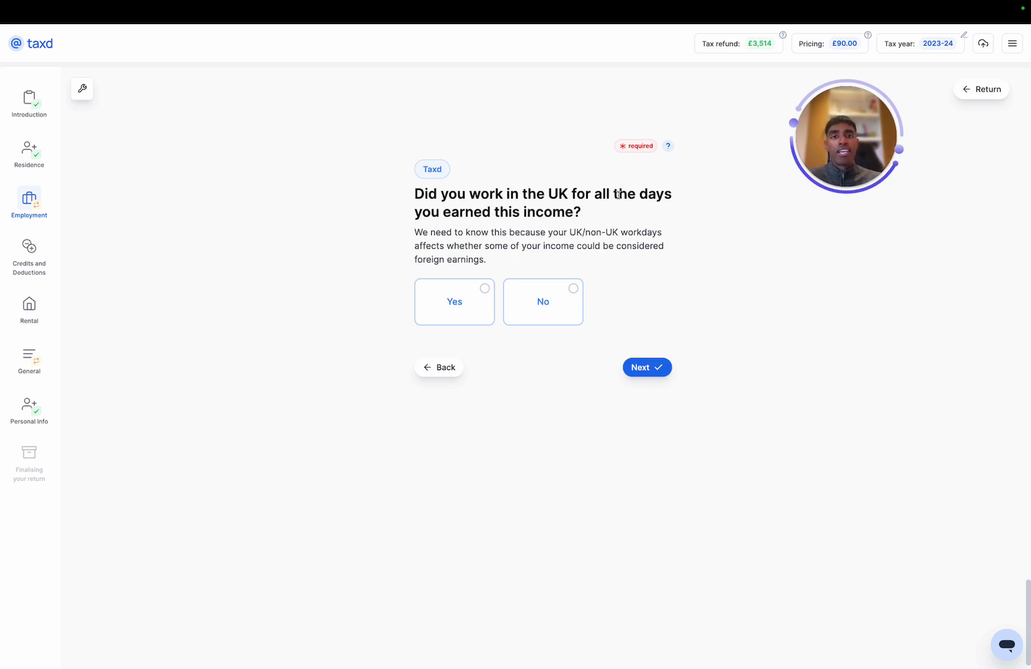
pyautogui.click(546, 307)
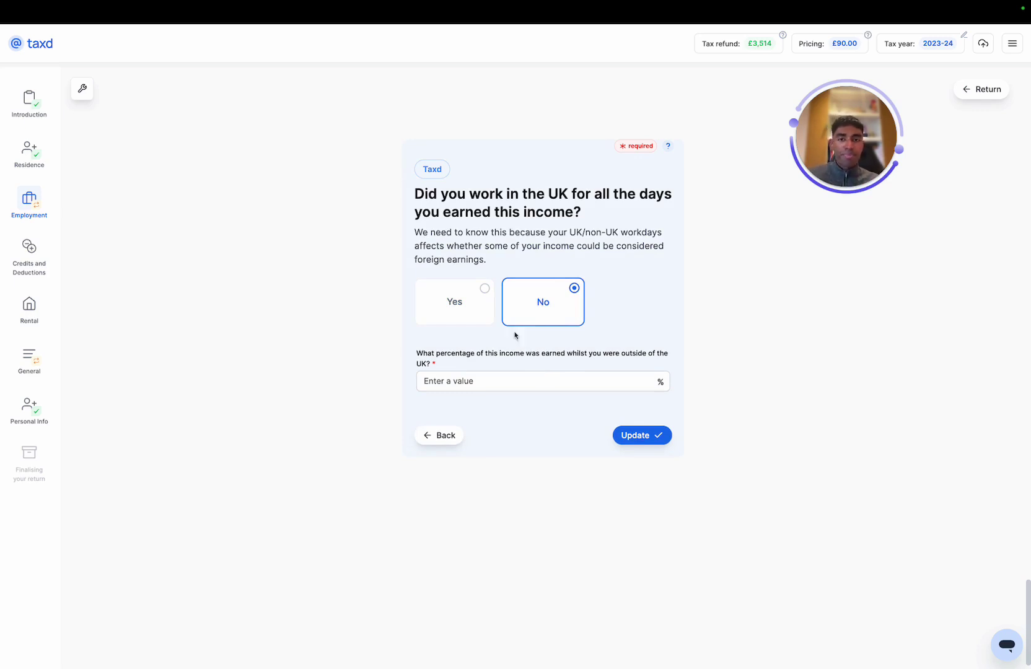
pyautogui.click(475, 306)
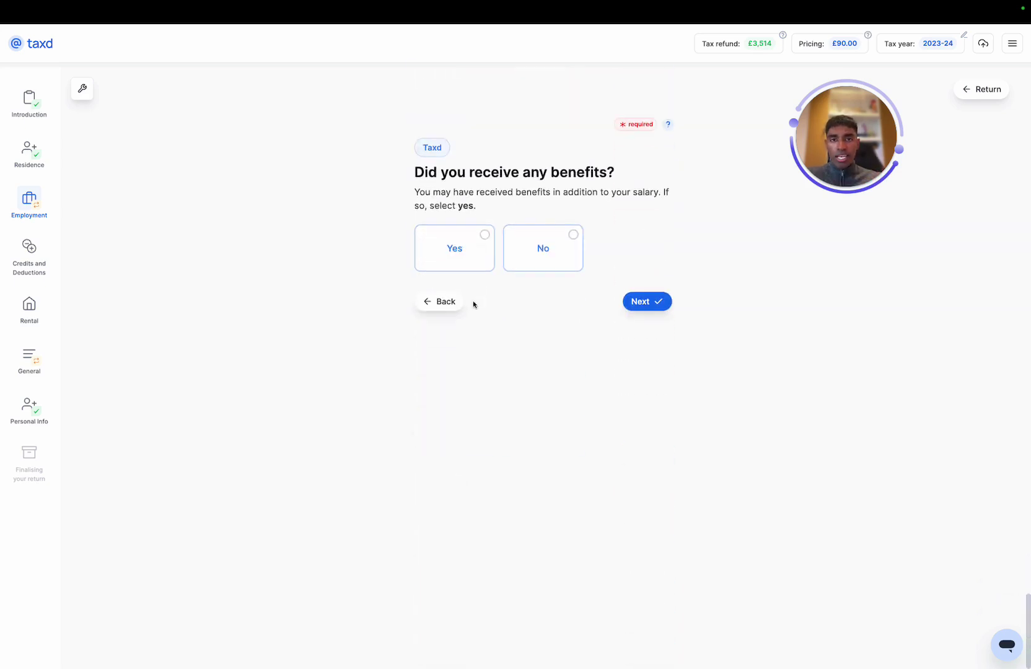
pyautogui.scroll(2, 473, 305)
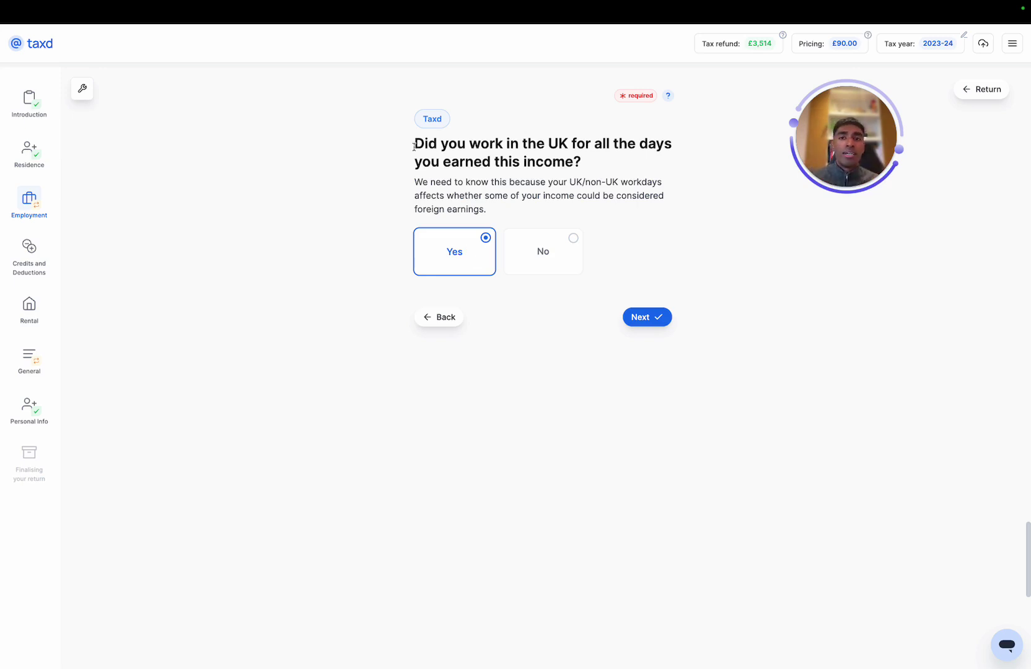
pyautogui.moveTo(412, 141); pyautogui.dragTo(592, 214)
pyautogui.click(596, 217)
pyautogui.scroll(-5, 654, 403)
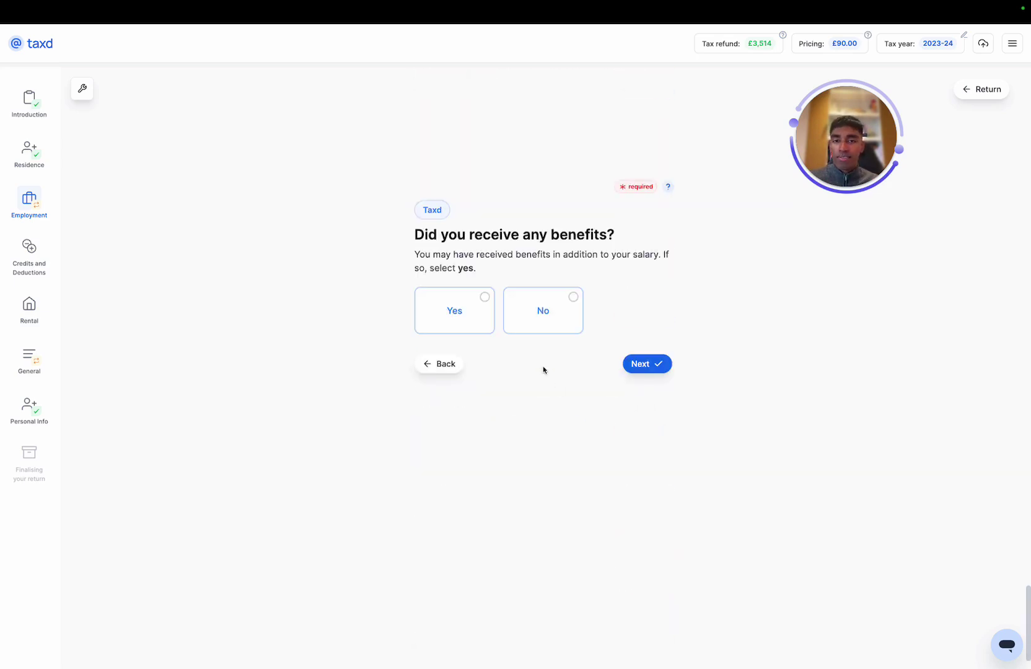
# Answer No to benefits, business travel, working from home and other employment expenses
pyautogui.click(544, 320)
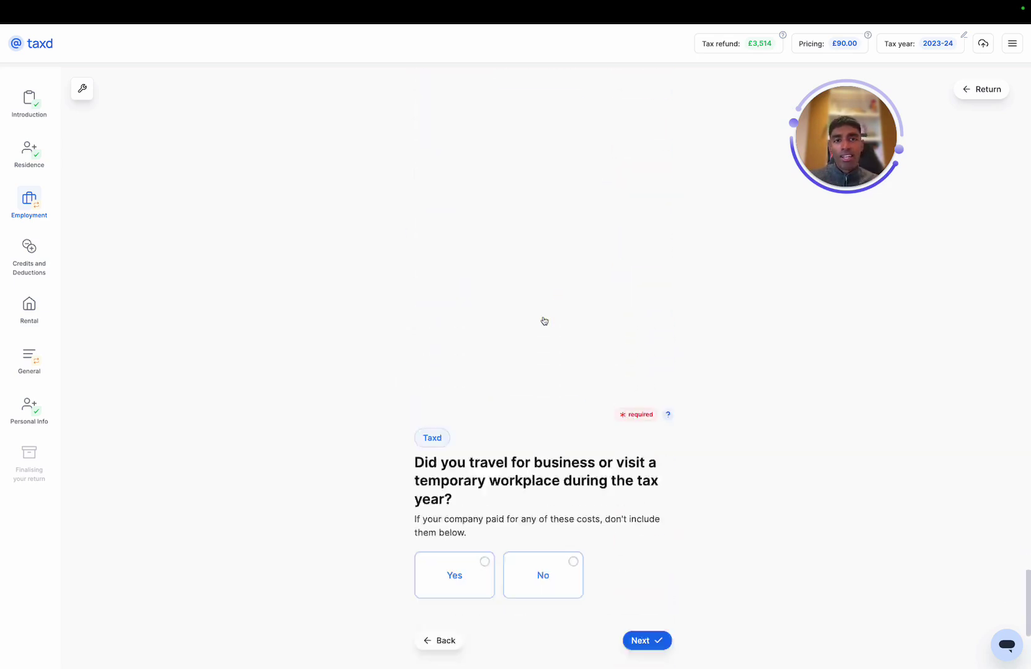
pyautogui.click(552, 301)
pyautogui.click(534, 386)
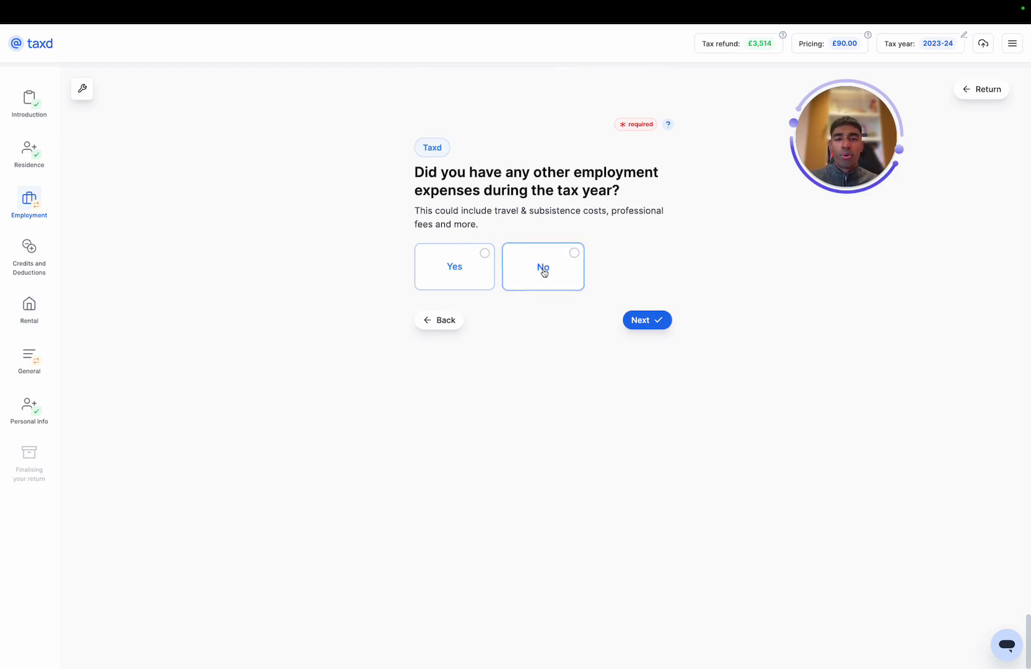
pyautogui.click(543, 267)
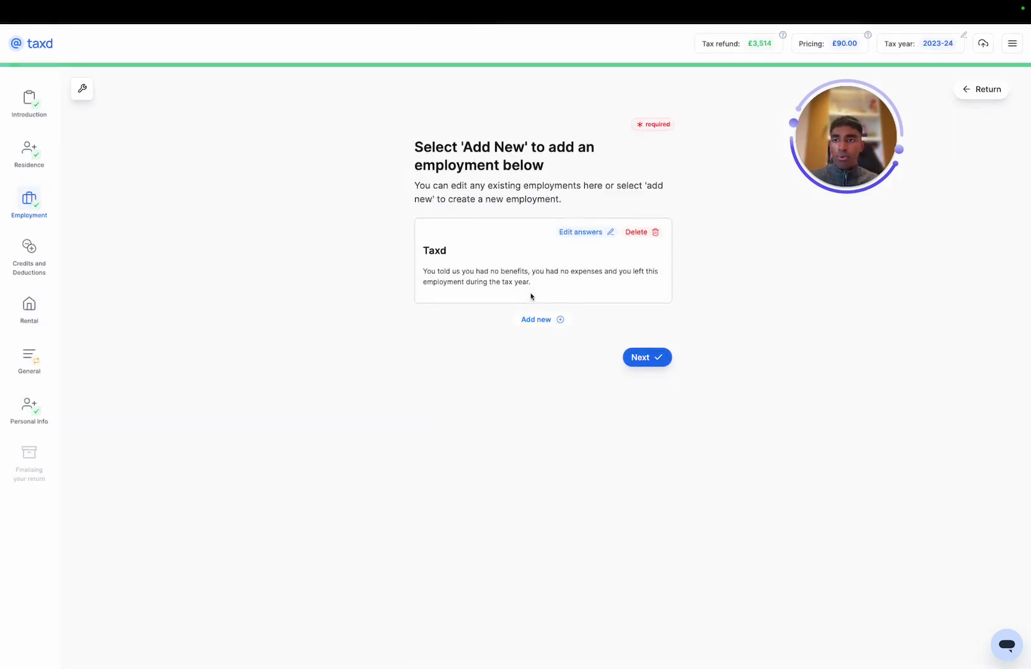
# Tick None on the Credits and Deductions checklist and continue past its summary
pyautogui.click(628, 358)
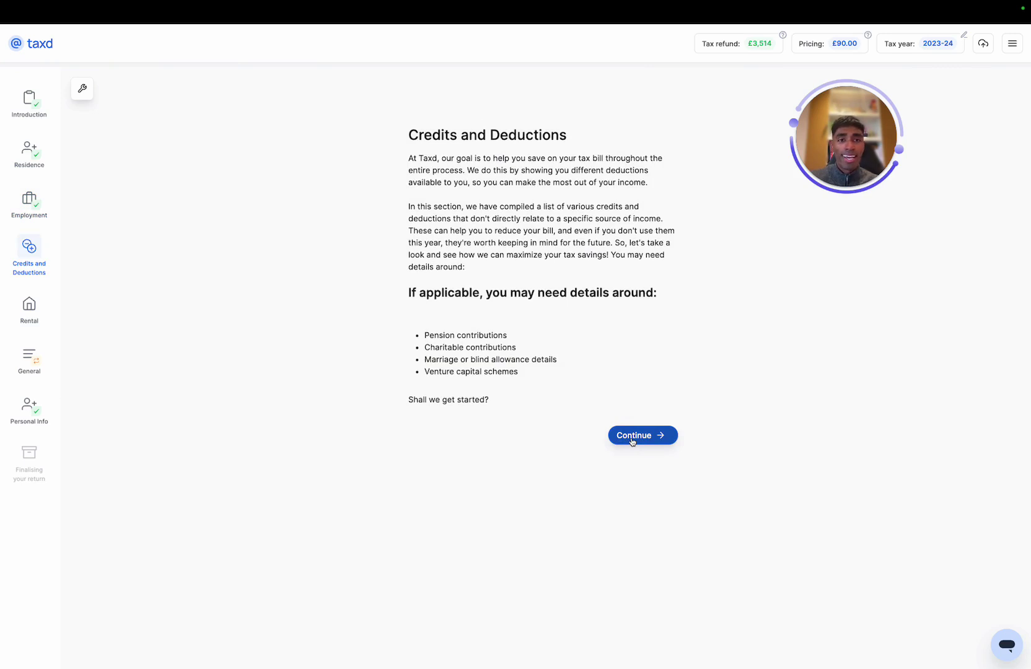
pyautogui.click(632, 439)
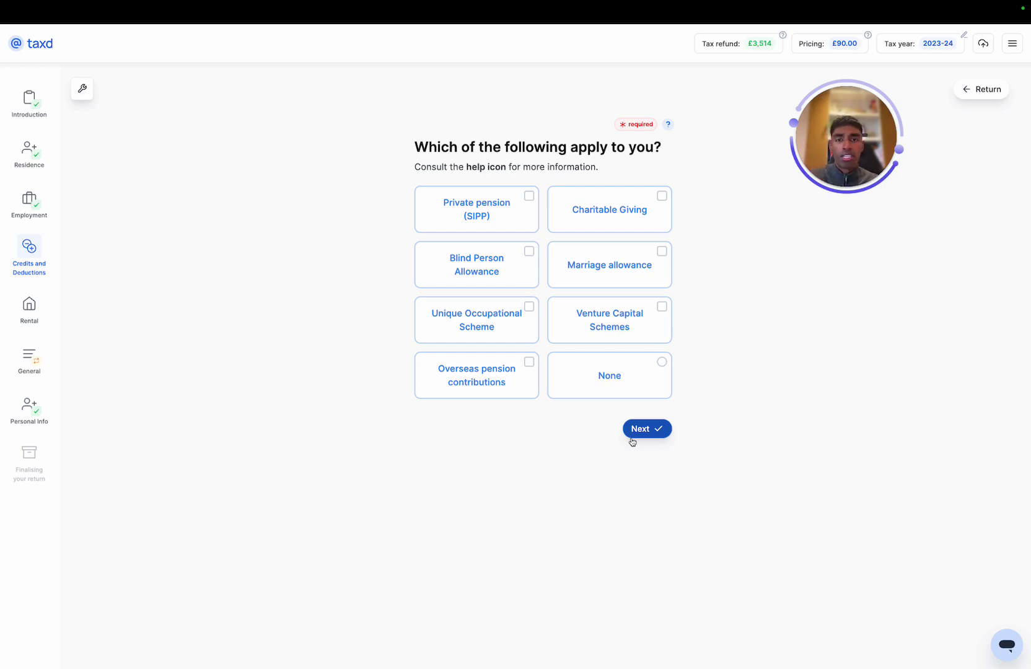
pyautogui.click(645, 380)
pyautogui.click(642, 421)
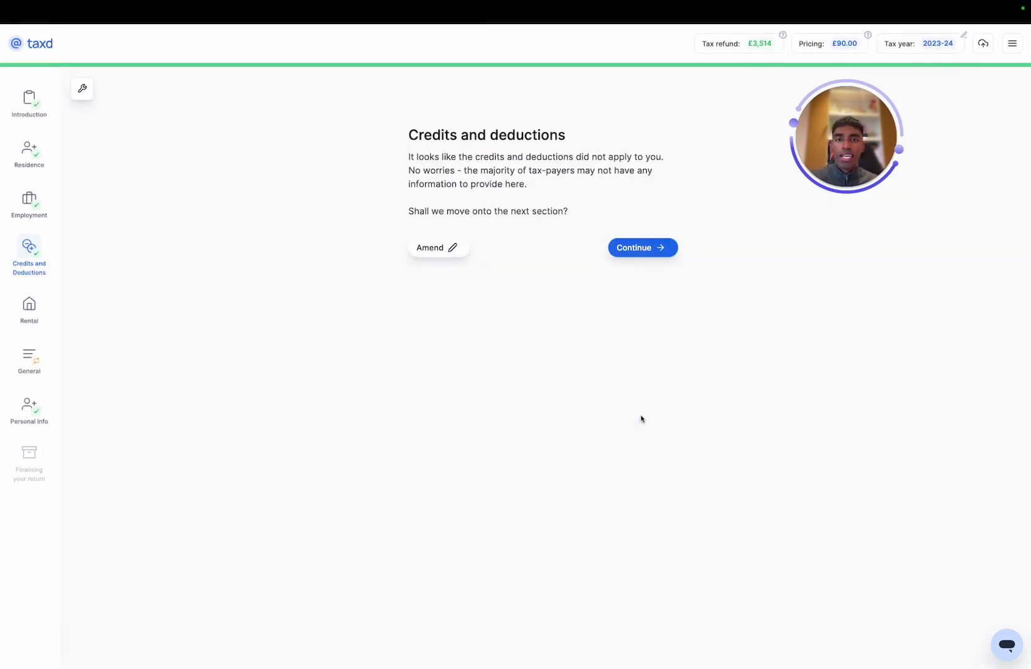
pyautogui.click(662, 250)
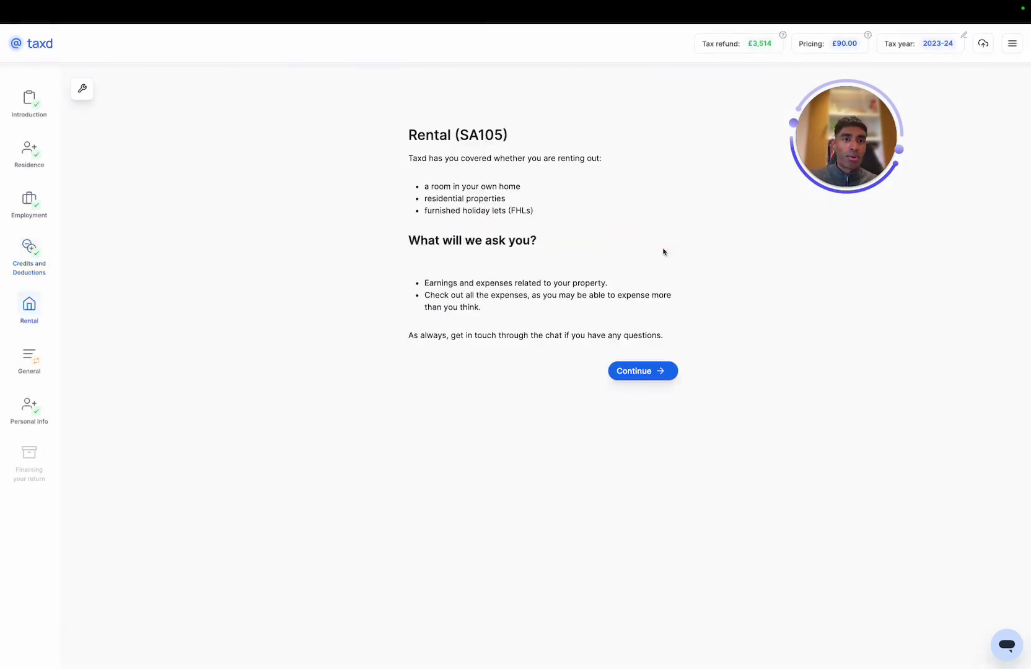
# Add a residential property named Residential that is not jointly owned
pyautogui.click(637, 370)
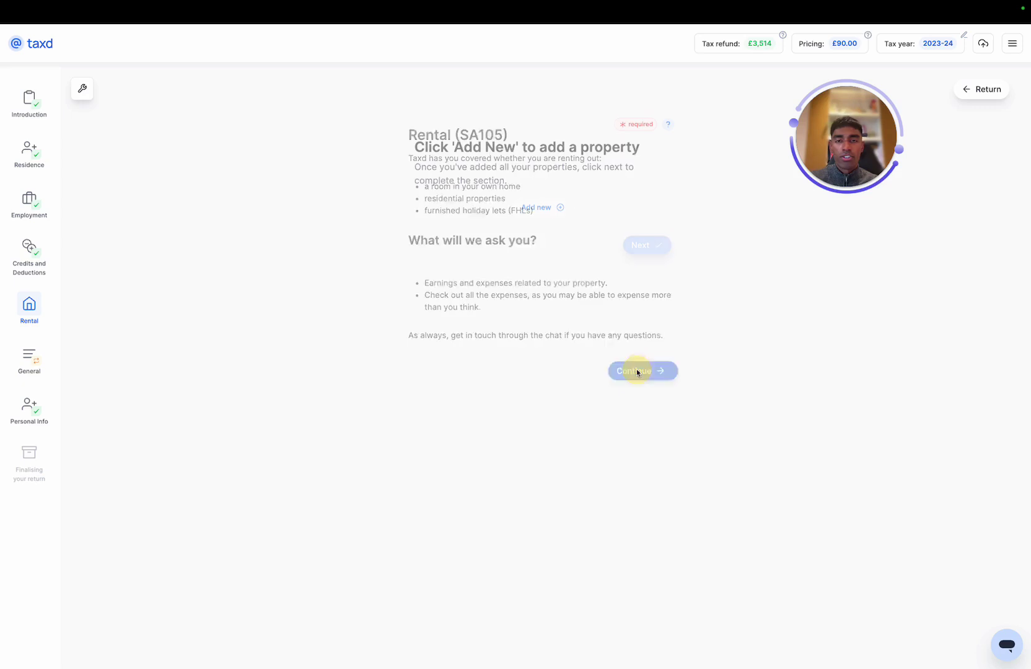
pyautogui.click(549, 209)
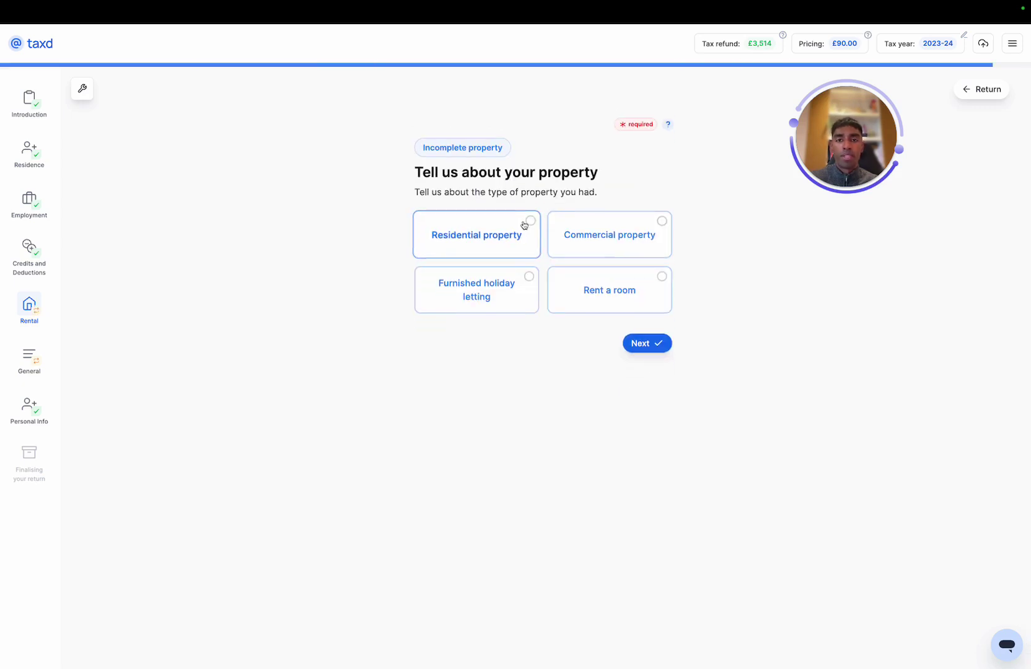
pyautogui.click(524, 225)
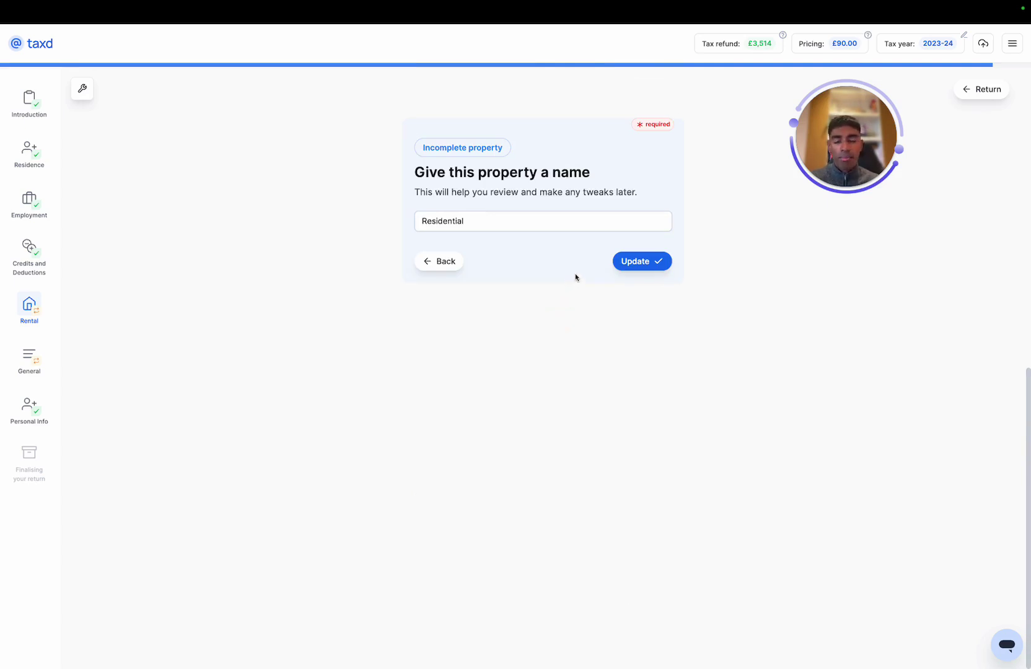
pyautogui.click(621, 261)
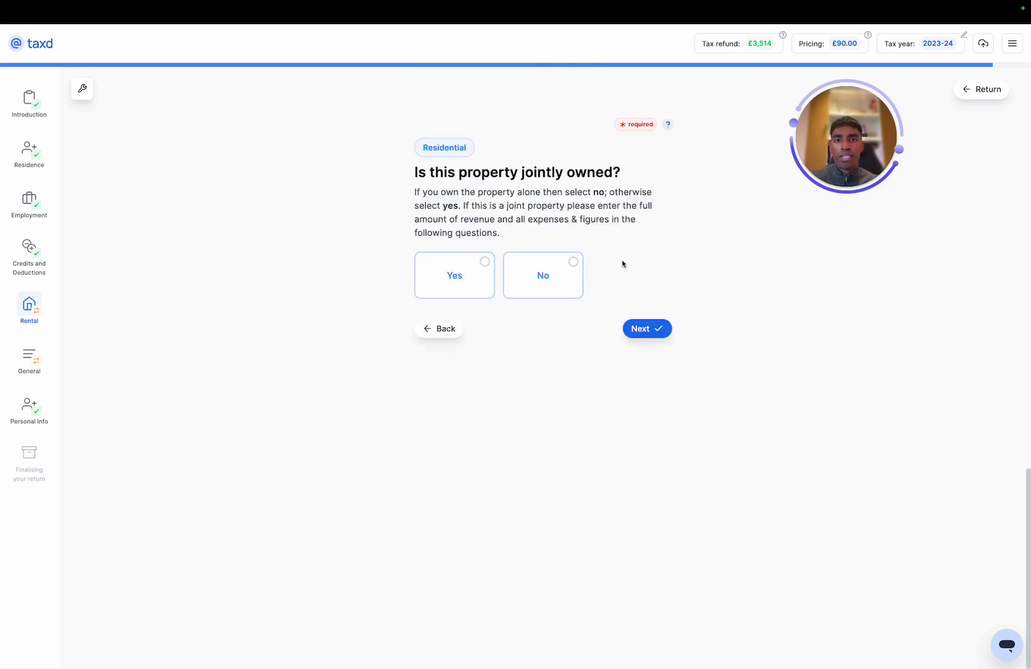
pyautogui.click(560, 279)
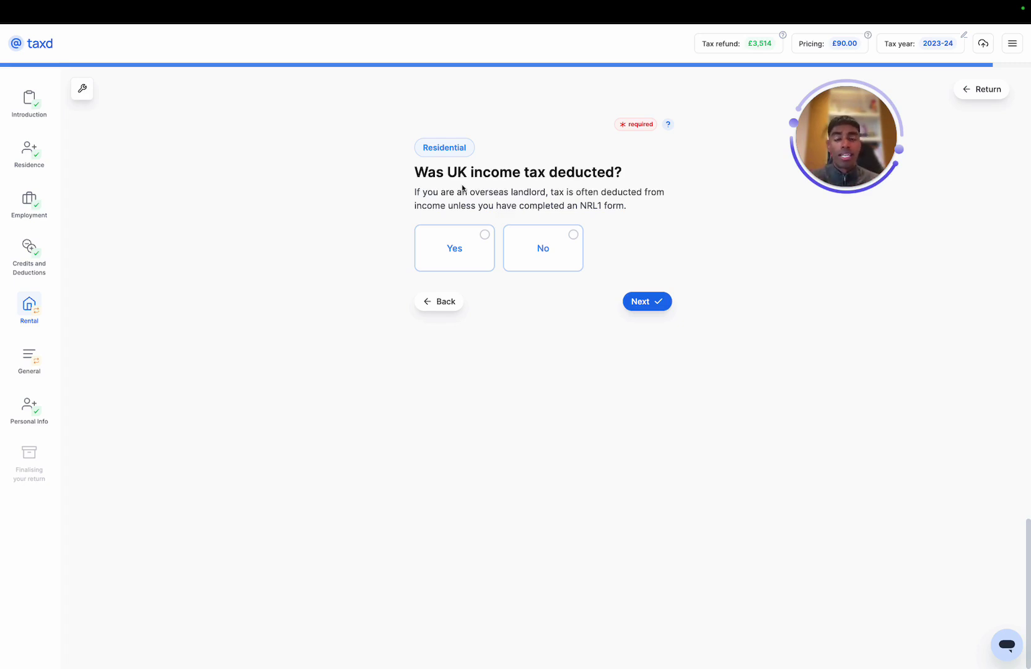
# Record no UK tax deducted, £3000 rental income, and Yes to having expenses
pyautogui.click(543, 248)
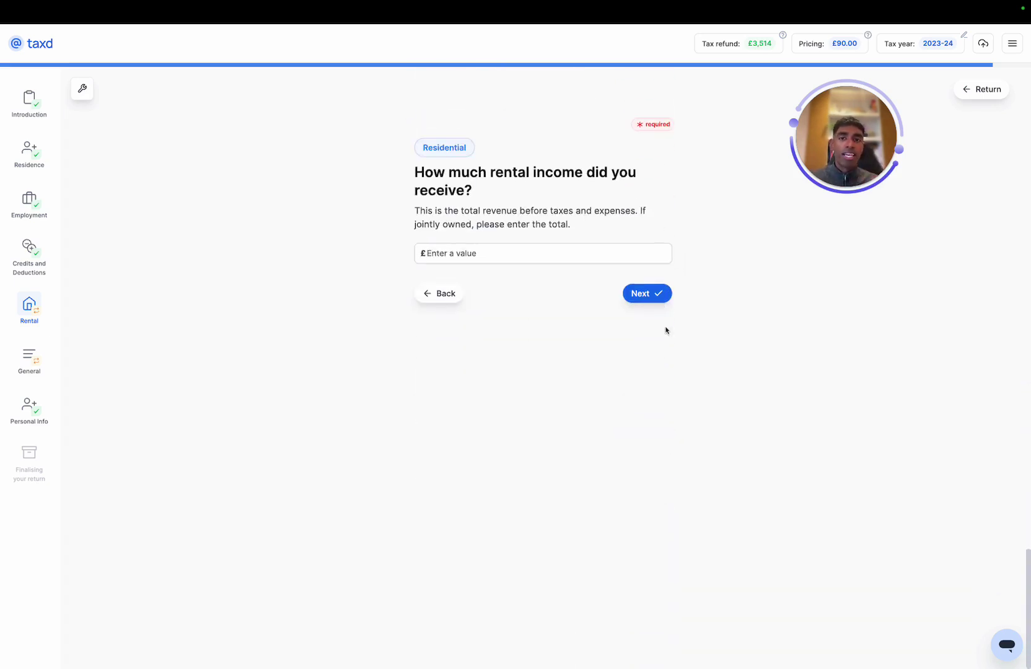
pyautogui.click(526, 253)
pyautogui.write('3000')
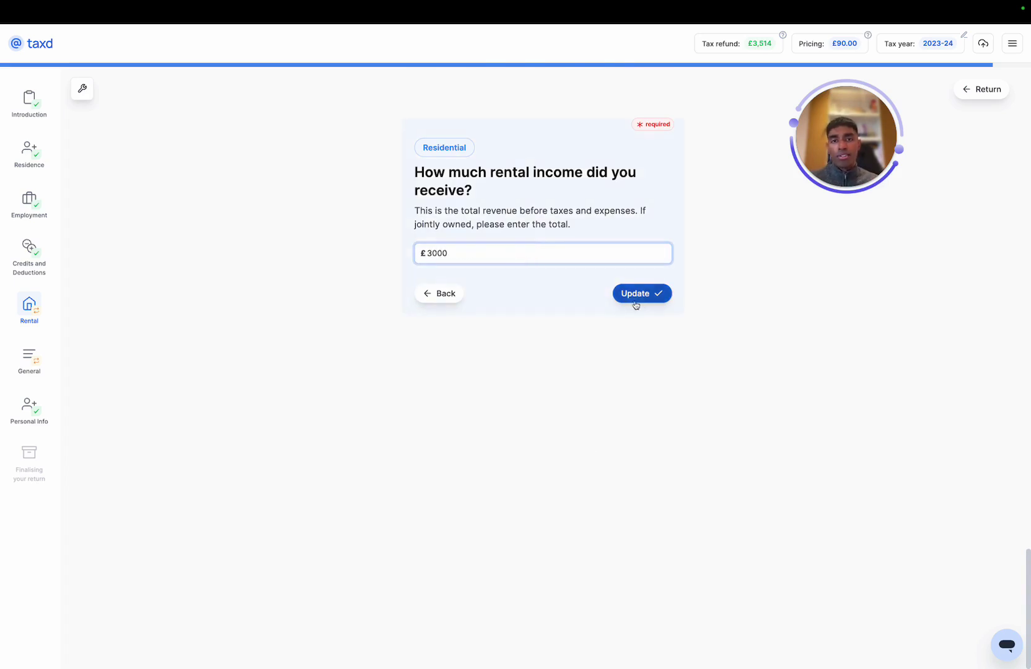
pyautogui.click(642, 298)
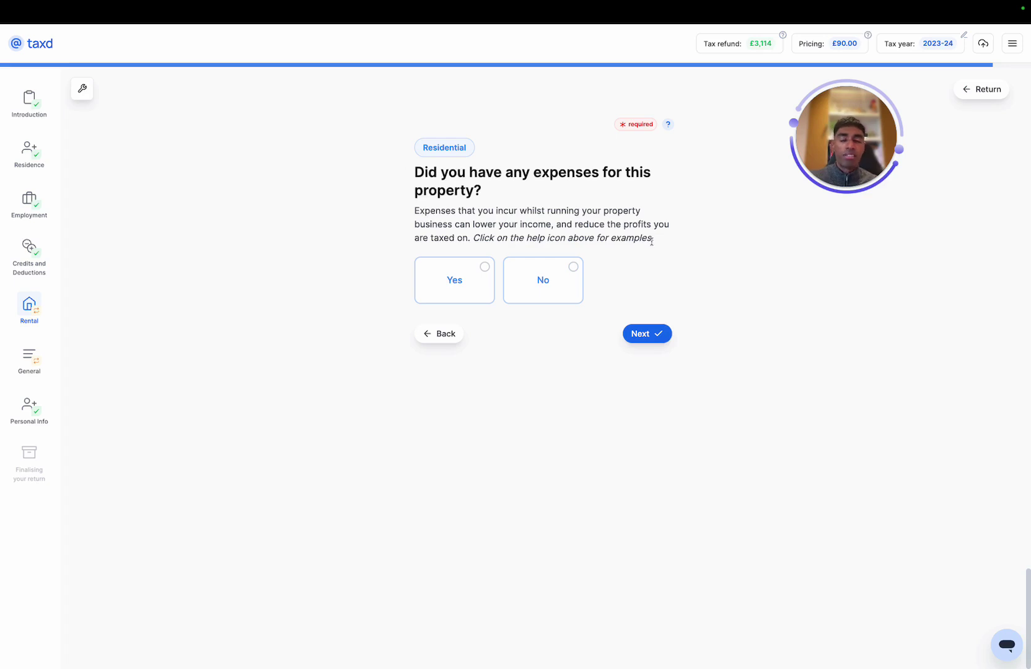
pyautogui.click(468, 265)
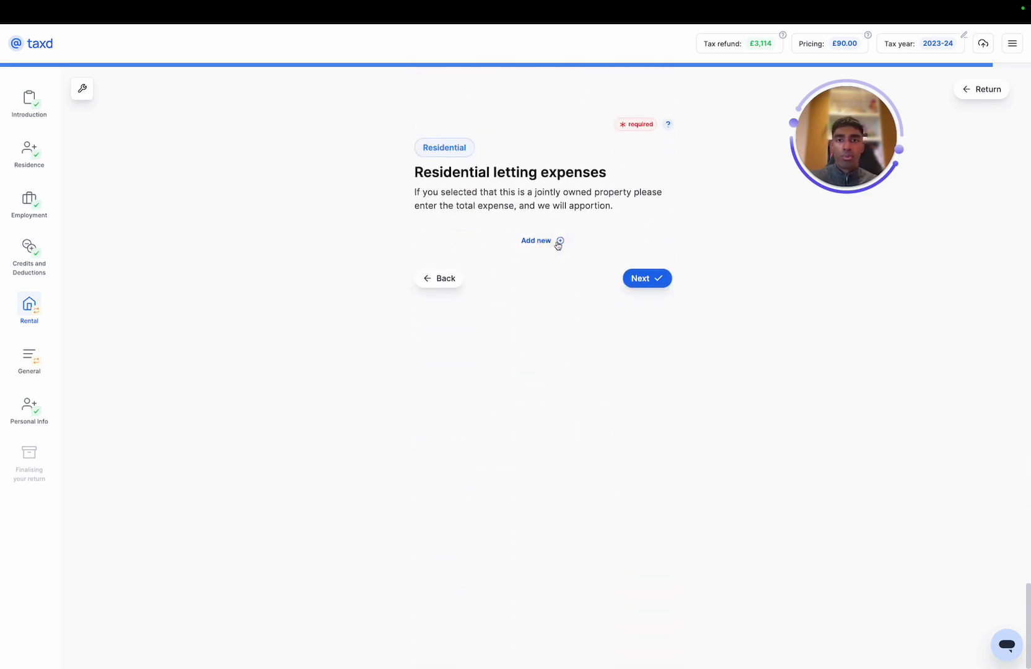
# Add a Mortgage Interest letting expense of £1,500
pyautogui.click(556, 241)
pyautogui.click(534, 242)
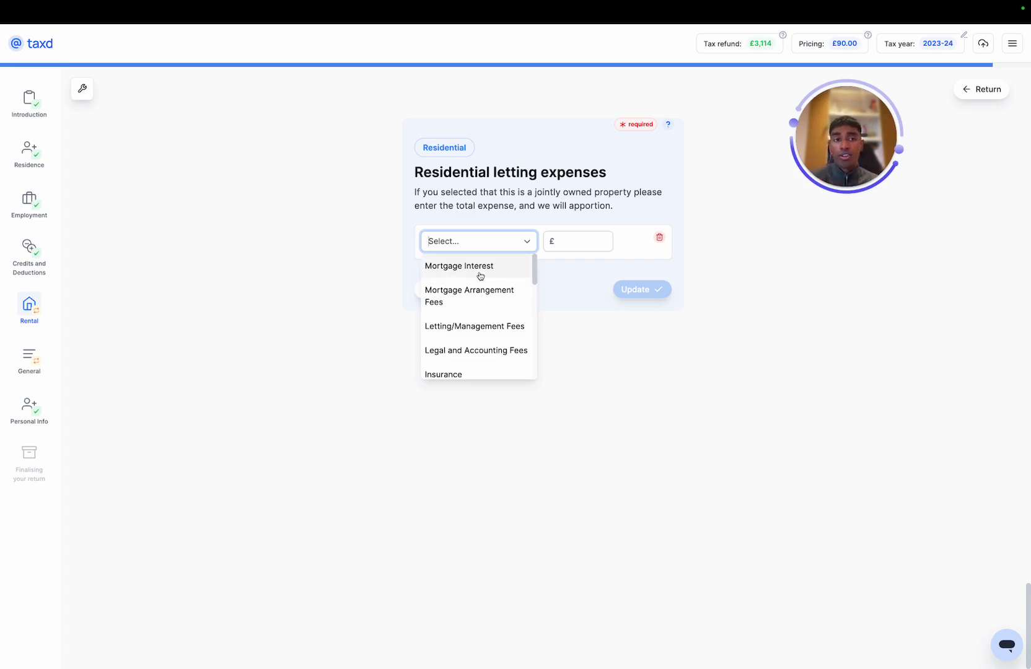
pyautogui.scroll(-5, 481, 315)
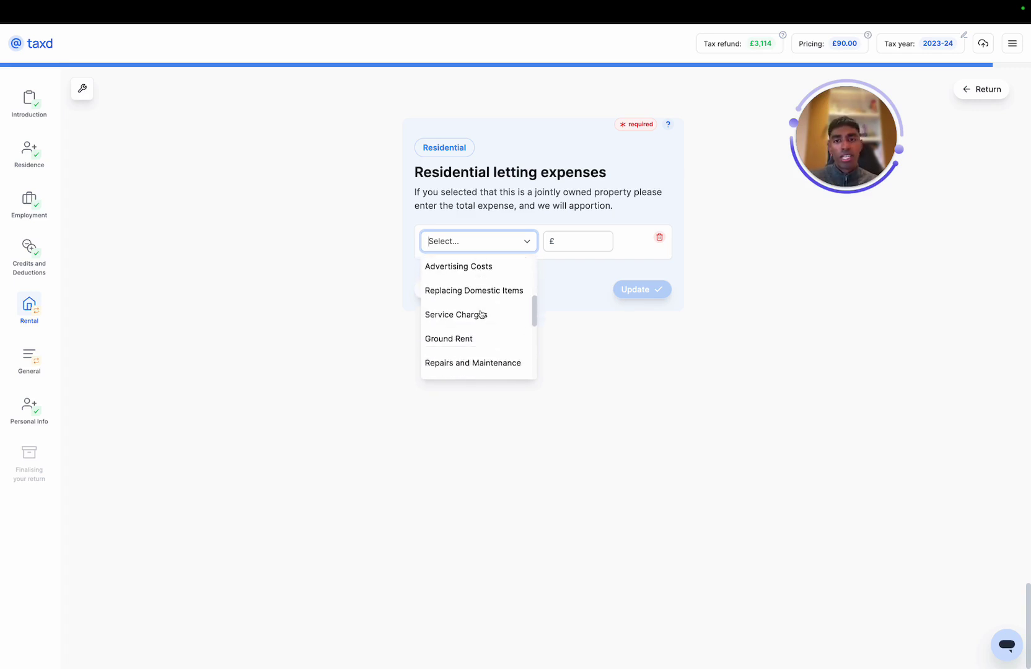
pyautogui.scroll(-1, 481, 315)
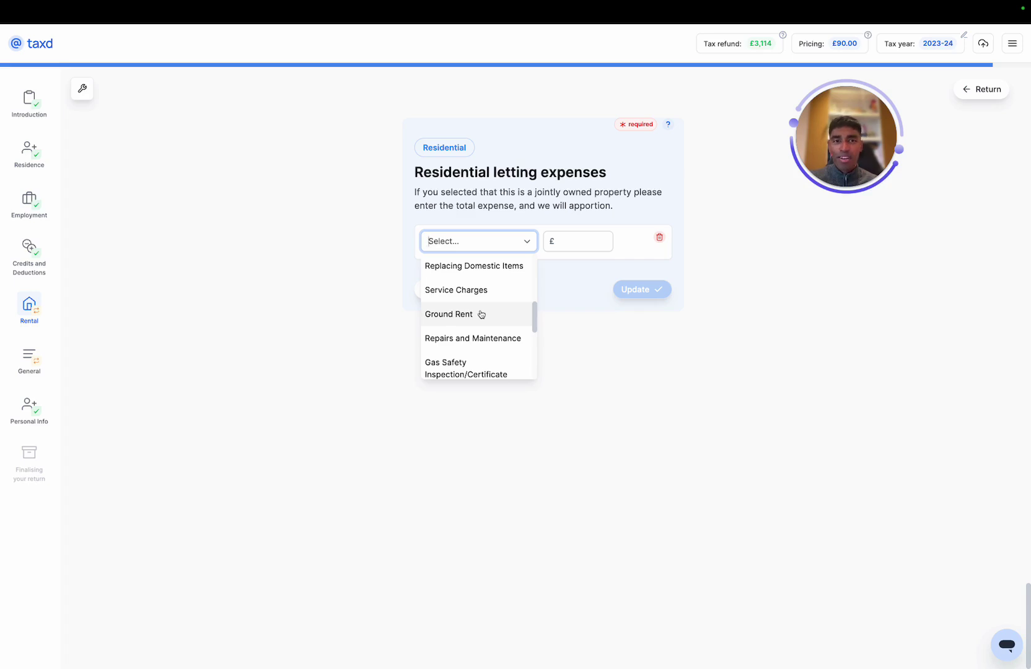
pyautogui.scroll(-2, 481, 315)
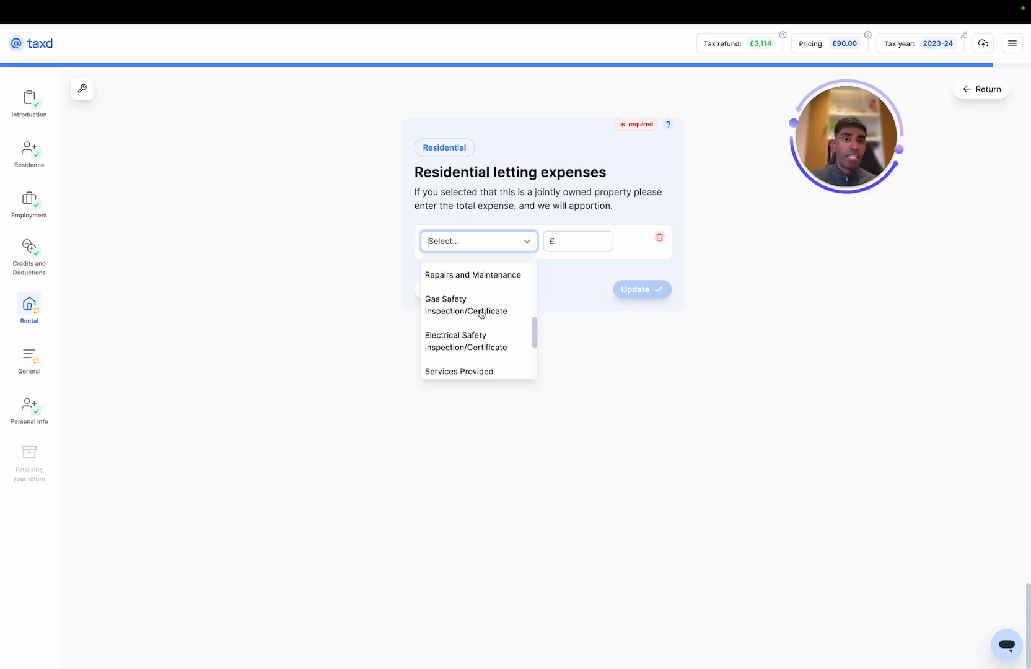
pyautogui.scroll(-2, 482, 314)
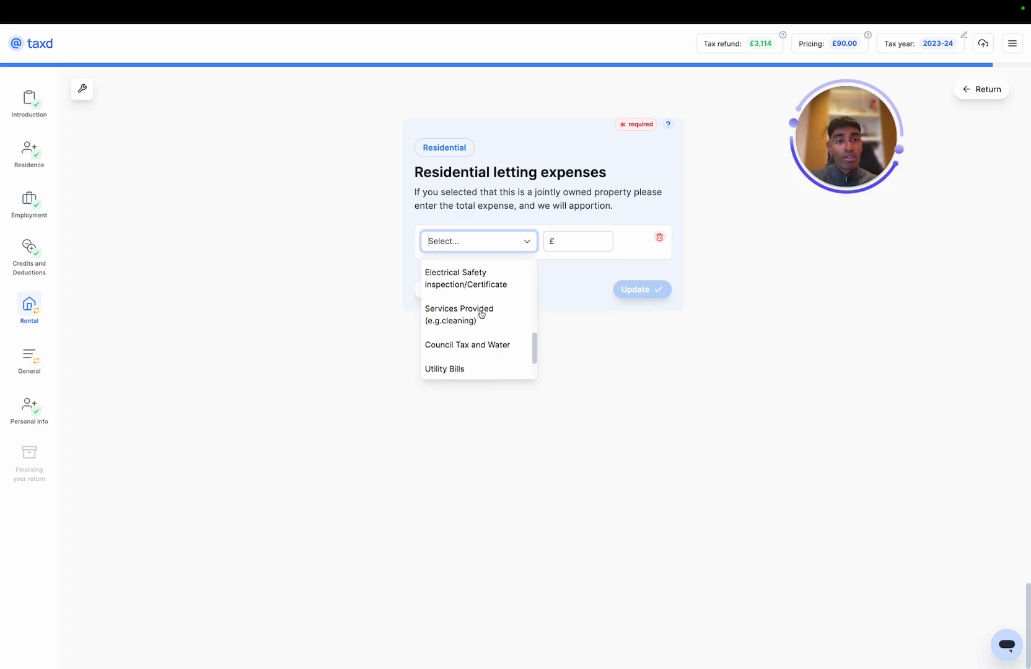
pyautogui.scroll(-2, 482, 314)
pyautogui.scroll(5, 482, 314)
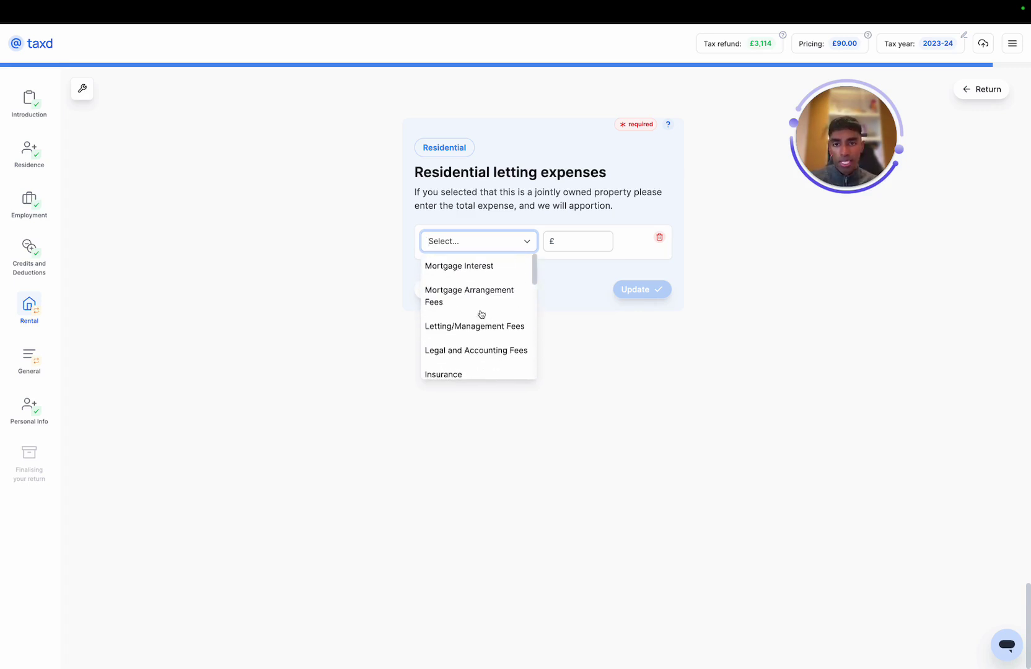
pyautogui.click(484, 267)
pyautogui.click(571, 244)
pyautogui.write('1,500')
pyautogui.click(652, 270)
# Add a £500 Insurance expense and save the expense list
pyautogui.click(562, 278)
pyautogui.click(507, 284)
pyautogui.scroll(-3, 496, 357)
pyautogui.scroll(3, 497, 359)
pyautogui.click(462, 391)
pyautogui.click(575, 283)
pyautogui.write('500')
pyautogui.click(641, 313)
pyautogui.click(644, 357)
pyautogui.click(645, 356)
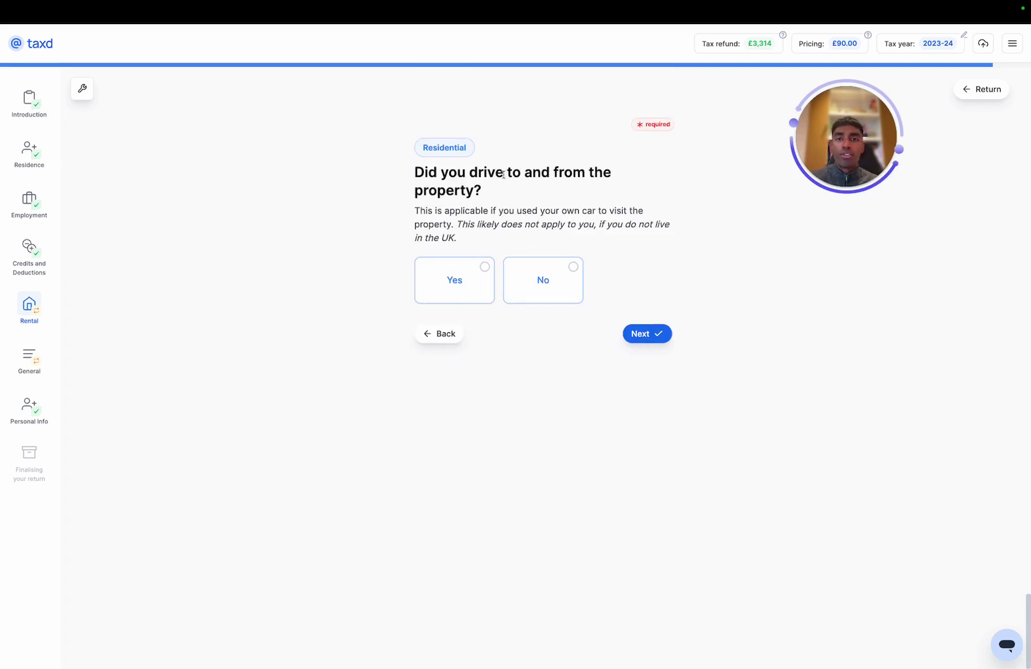
# Answer No to driving, private use, losses and unused finance costs, and Yes to property income next year
pyautogui.click(571, 285)
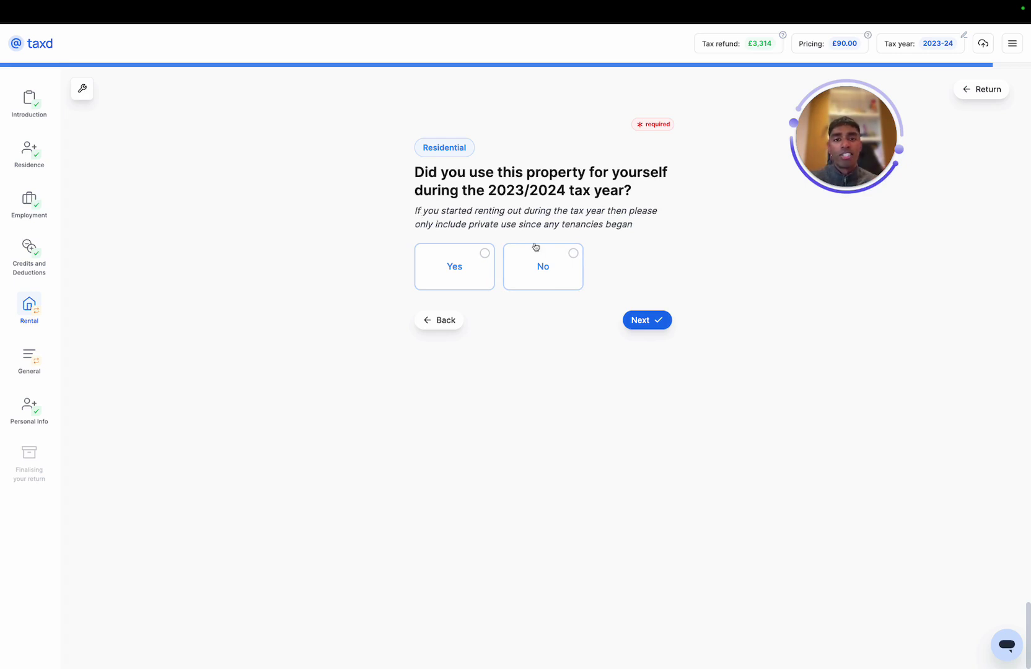
pyautogui.click(546, 276)
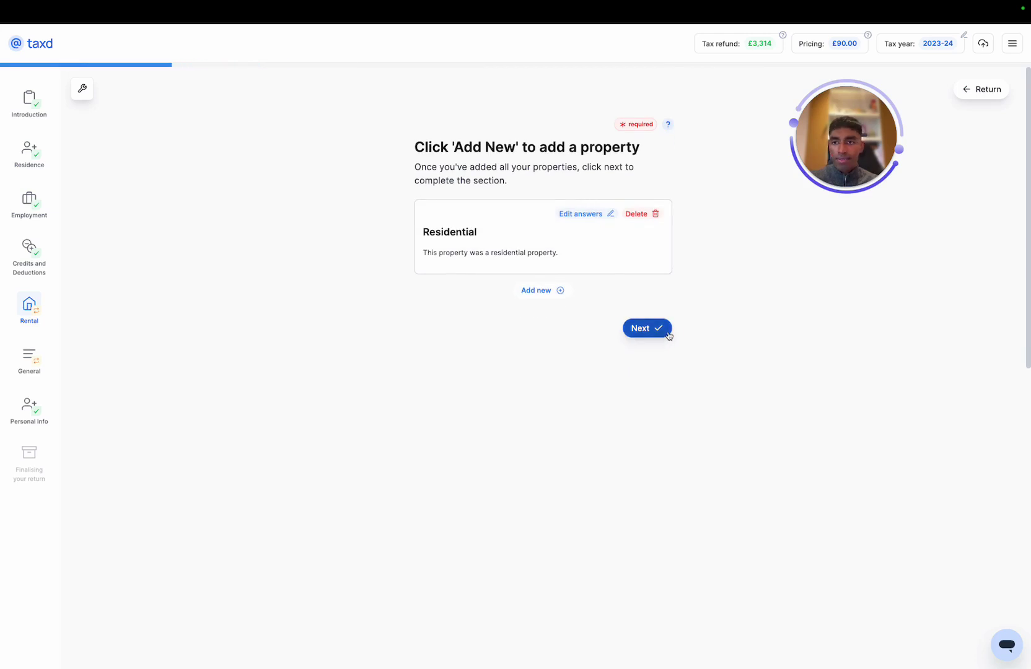
pyautogui.click(668, 334)
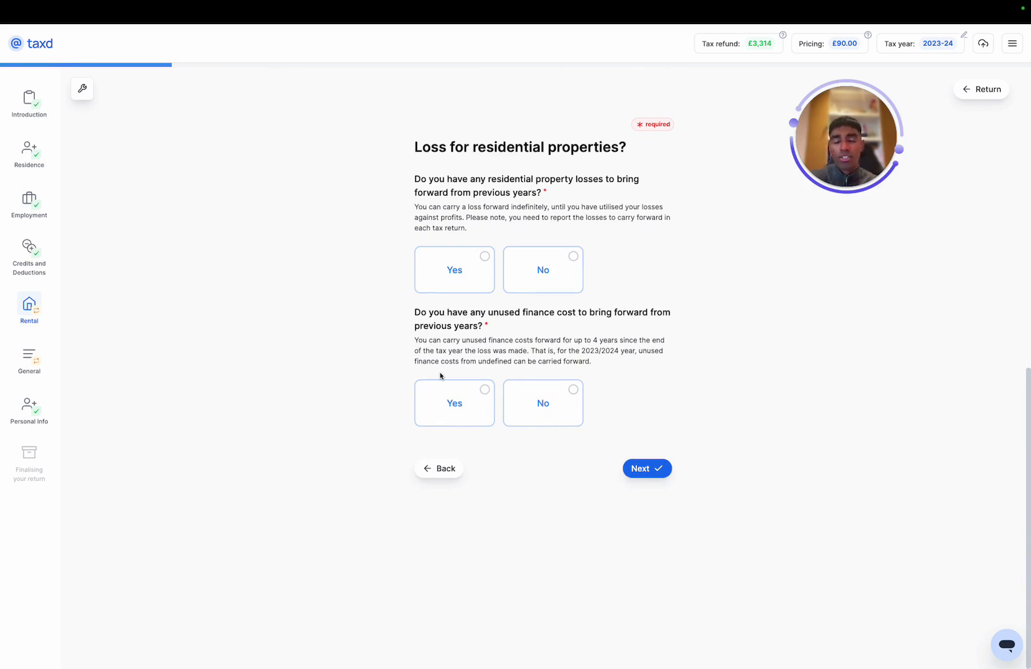
pyautogui.click(566, 279)
pyautogui.click(548, 406)
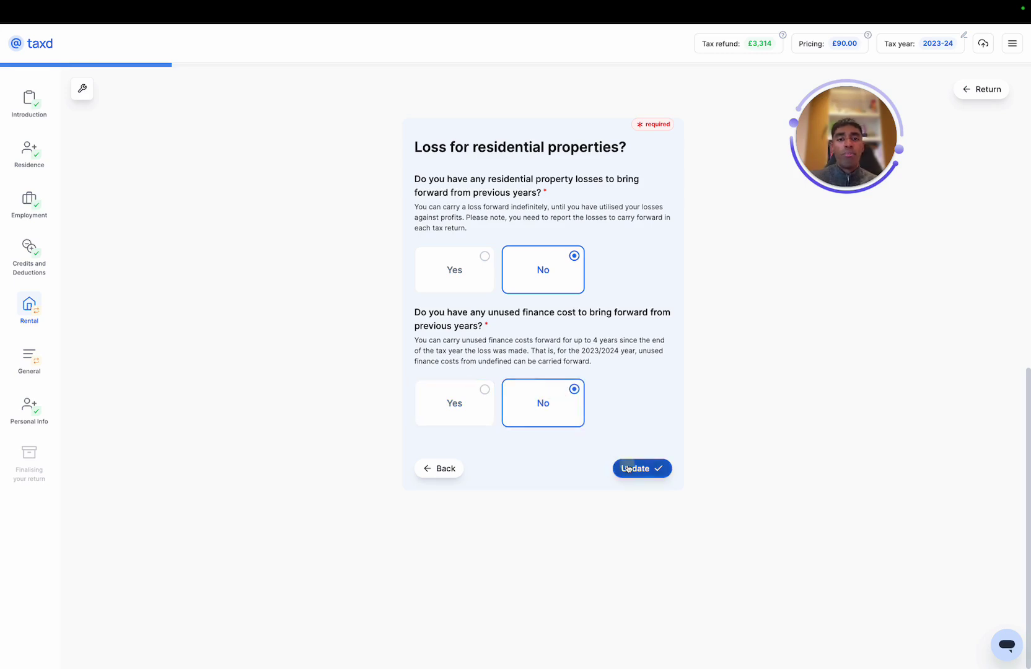
pyautogui.click(622, 468)
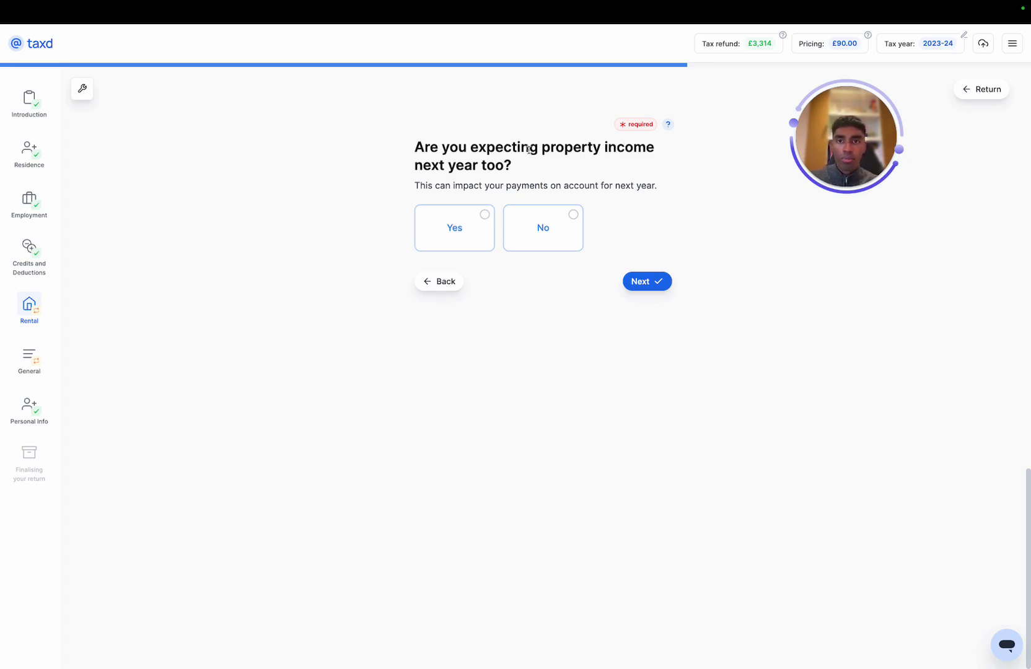
pyautogui.click(474, 226)
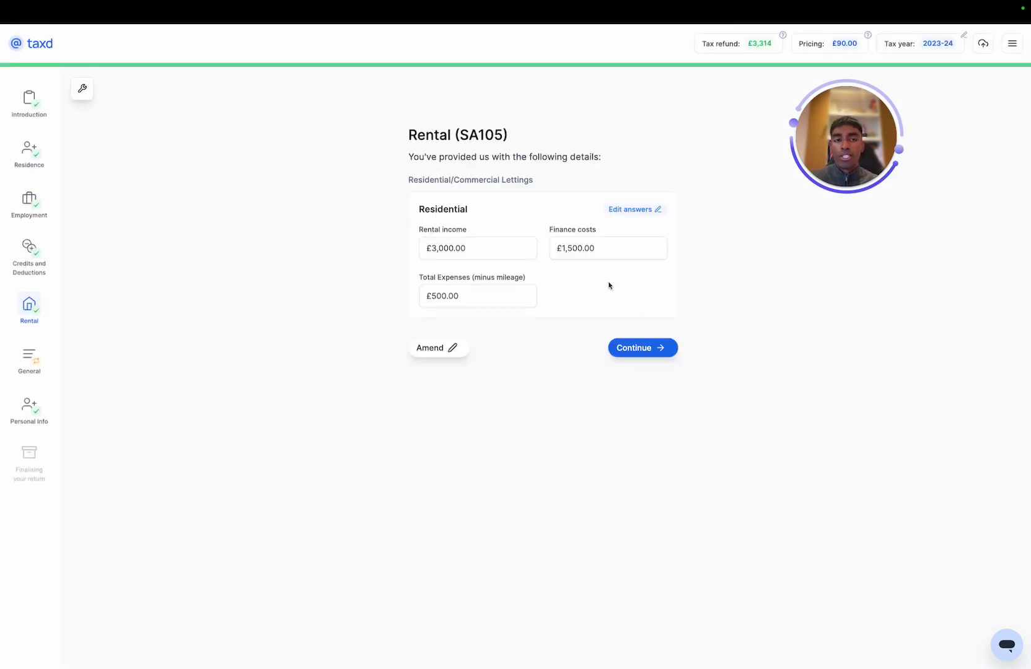
# Answer No to 2023/24 and earlier liability payments, HMRC rebates, student loan, other income and attachments
pyautogui.click(655, 349)
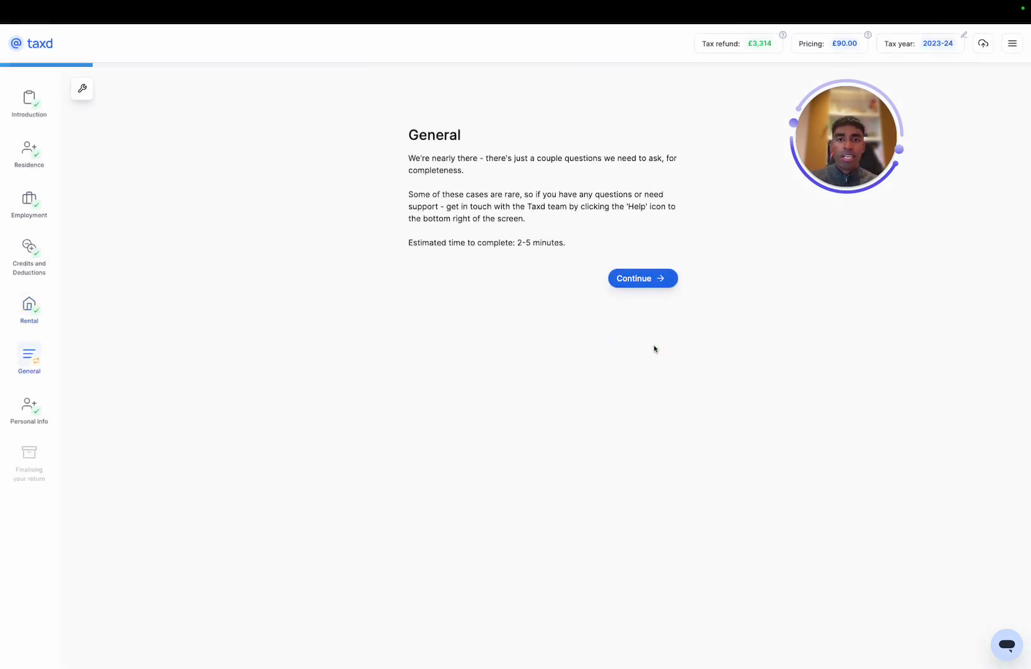
pyautogui.click(646, 281)
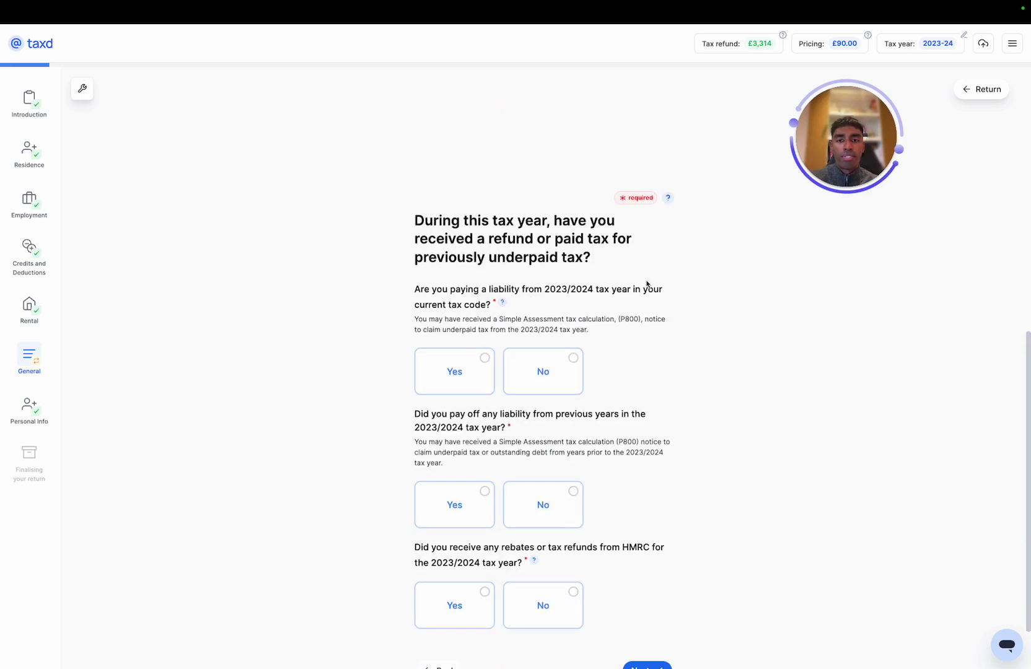
pyautogui.click(573, 293)
pyautogui.click(561, 424)
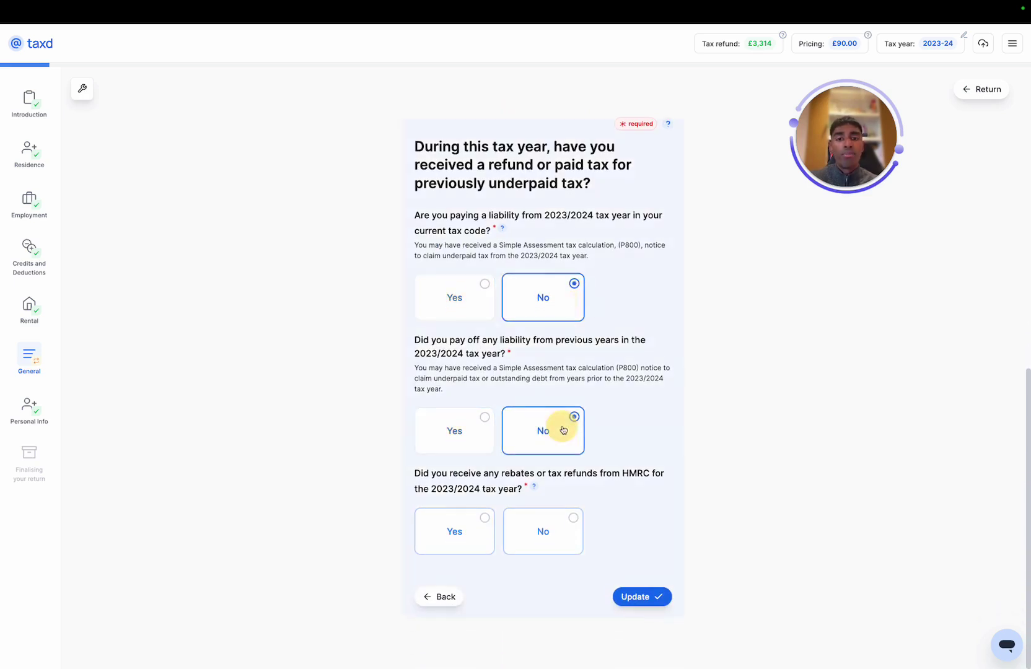
pyautogui.click(555, 539)
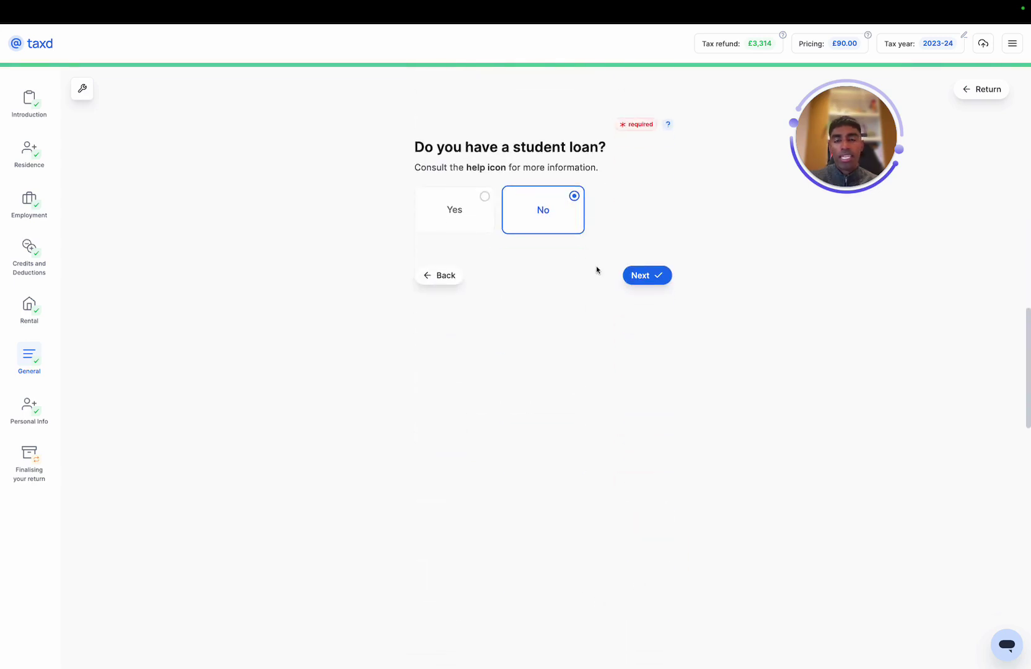
pyautogui.press('Return')
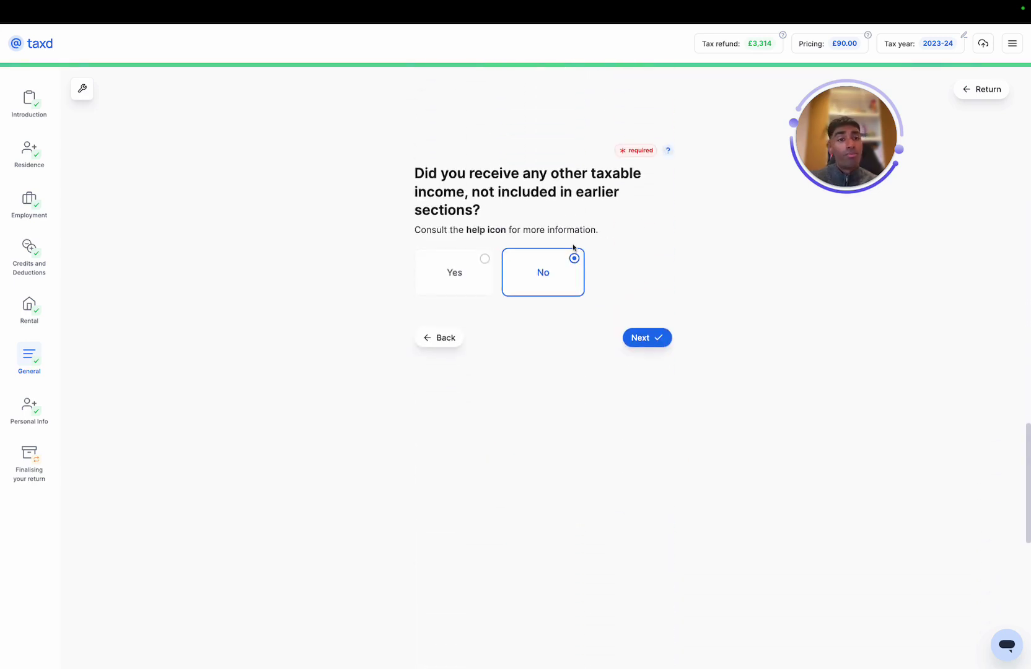
pyautogui.press('Return')
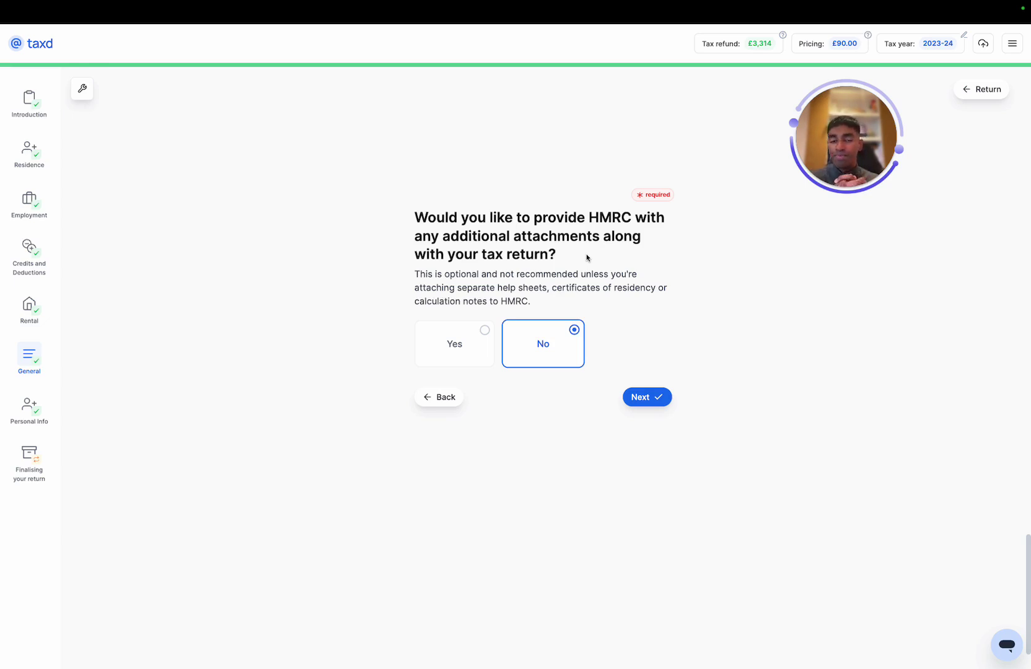
pyautogui.click(635, 390)
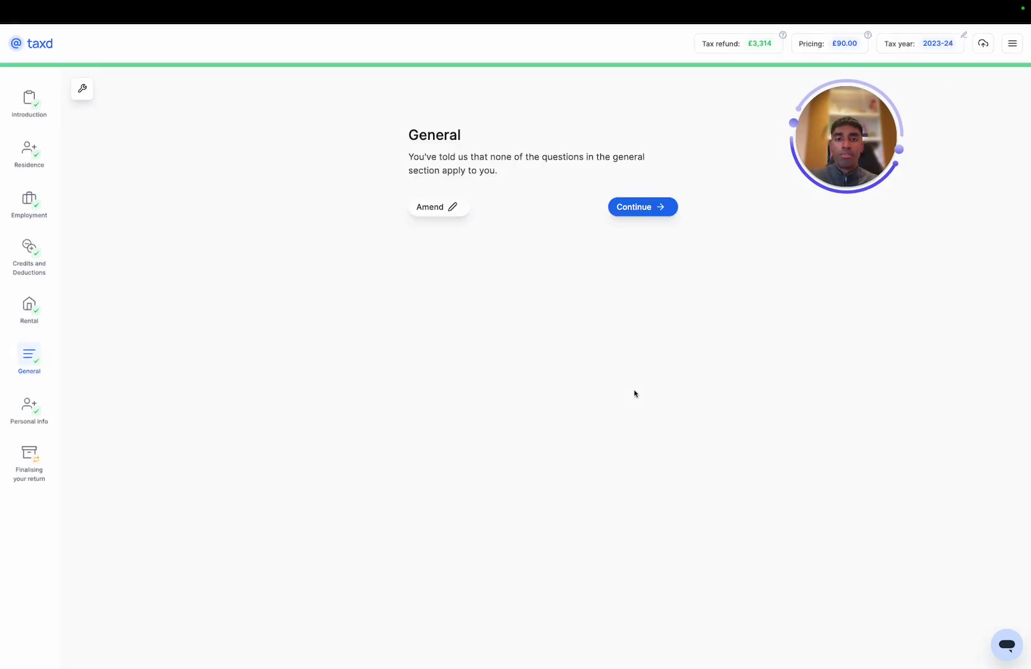
# Continue past the General and Personal Info (SA100) summaries into Finalising your return
pyautogui.click(636, 211)
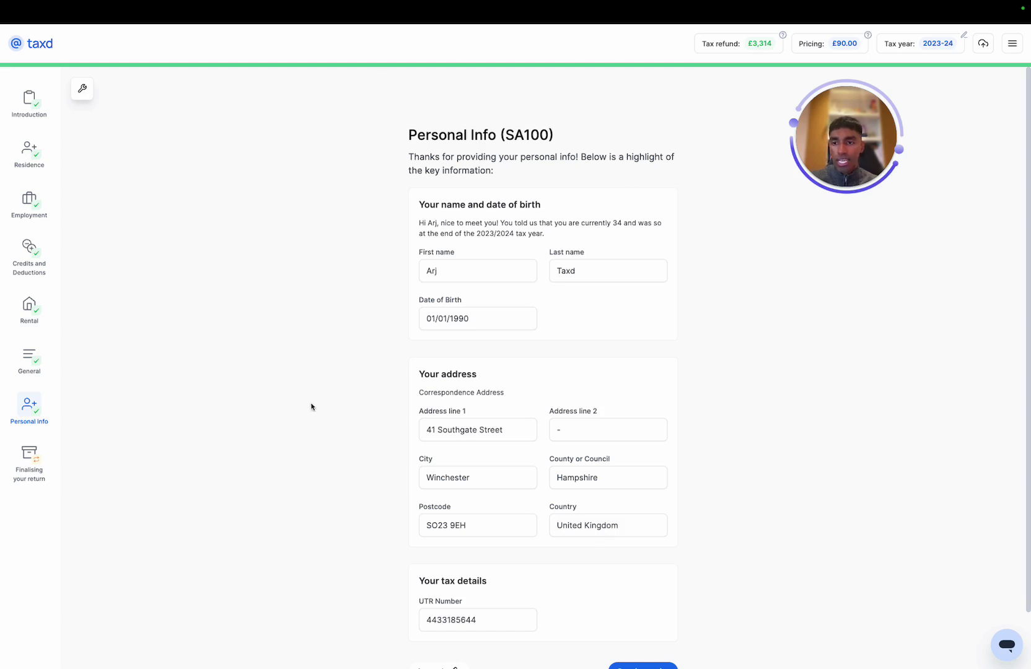
pyautogui.scroll(-1, 499, 563)
pyautogui.click(665, 636)
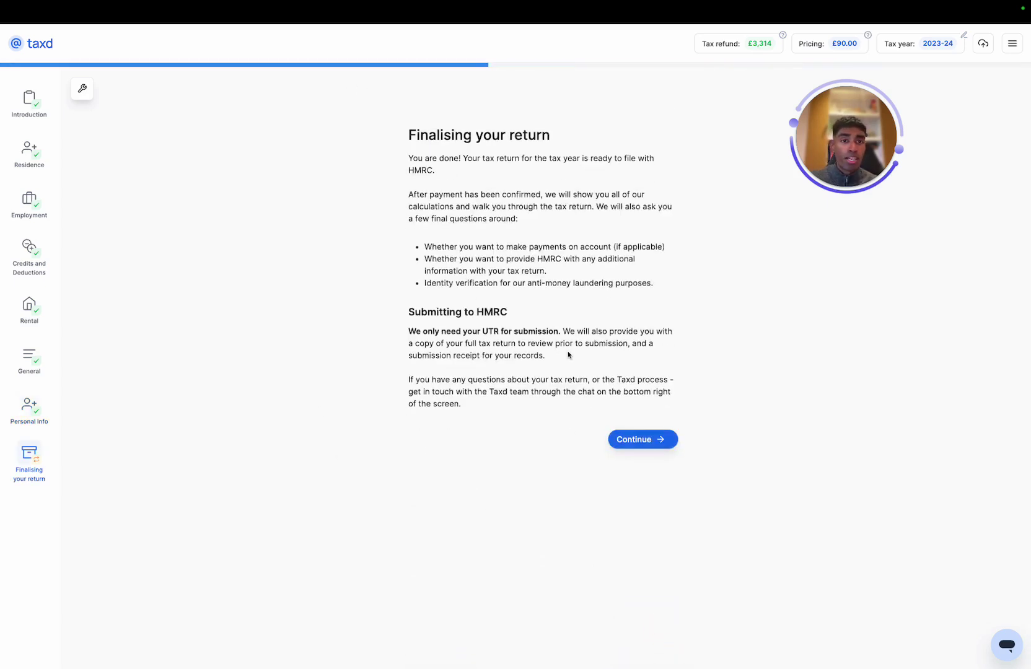
pyautogui.click(613, 438)
pyautogui.scroll(-5, 612, 435)
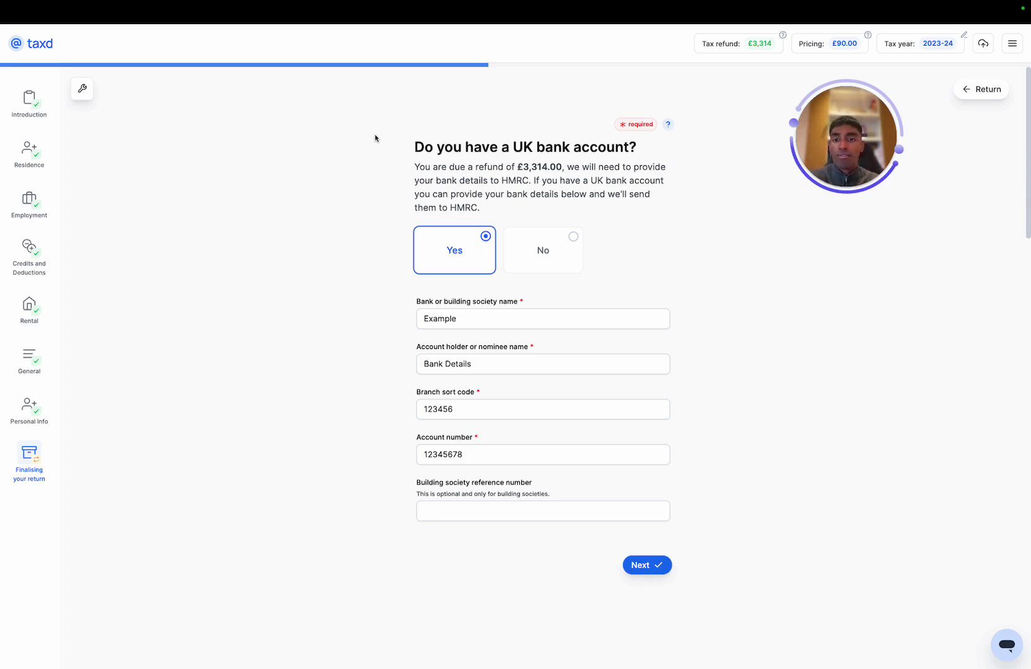
# Submit the refund bank details and review the 2023/2024 Tax Calculation showing £3,314.00 overpaid
pyautogui.press('Return')
pyautogui.scroll(-5, 406, 250)
pyautogui.scroll(-2, 405, 250)
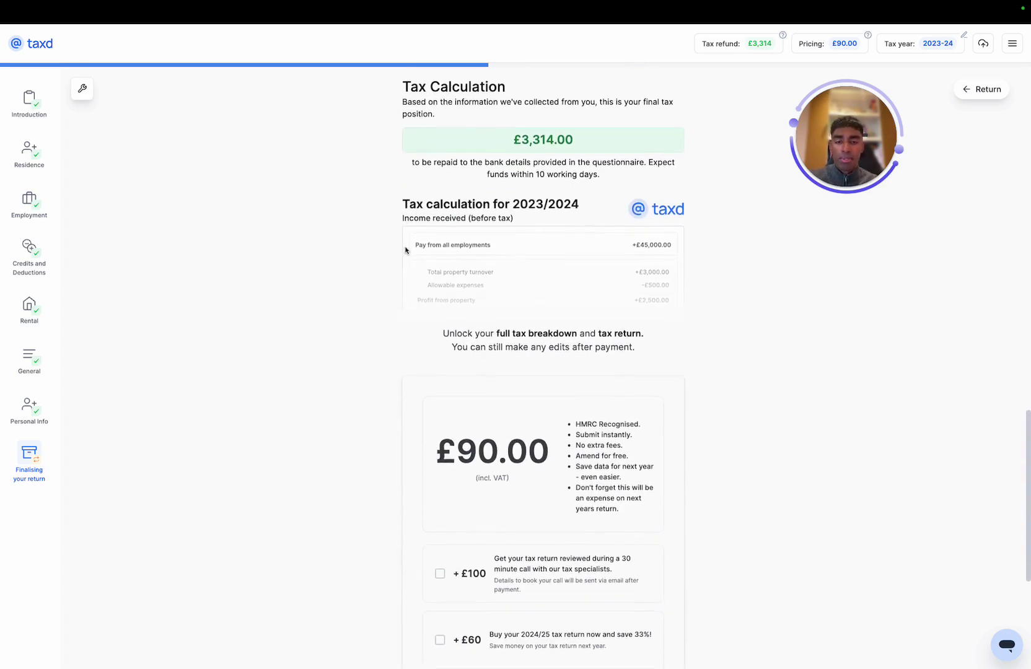
pyautogui.scroll(-5, 405, 250)
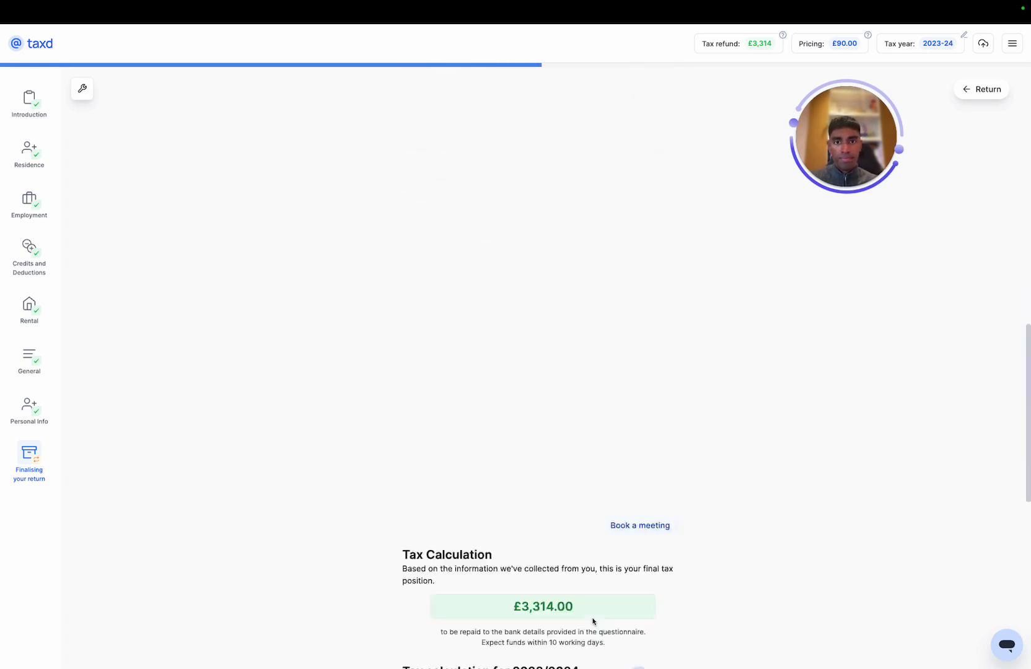
pyautogui.scroll(-5, 593, 621)
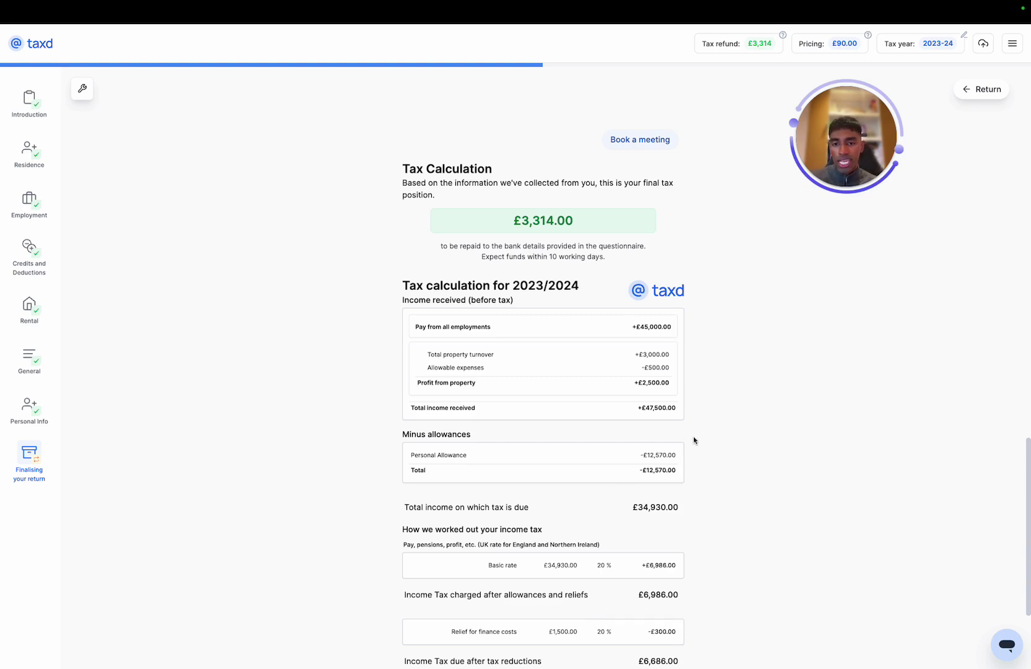
pyautogui.scroll(-1, 693, 440)
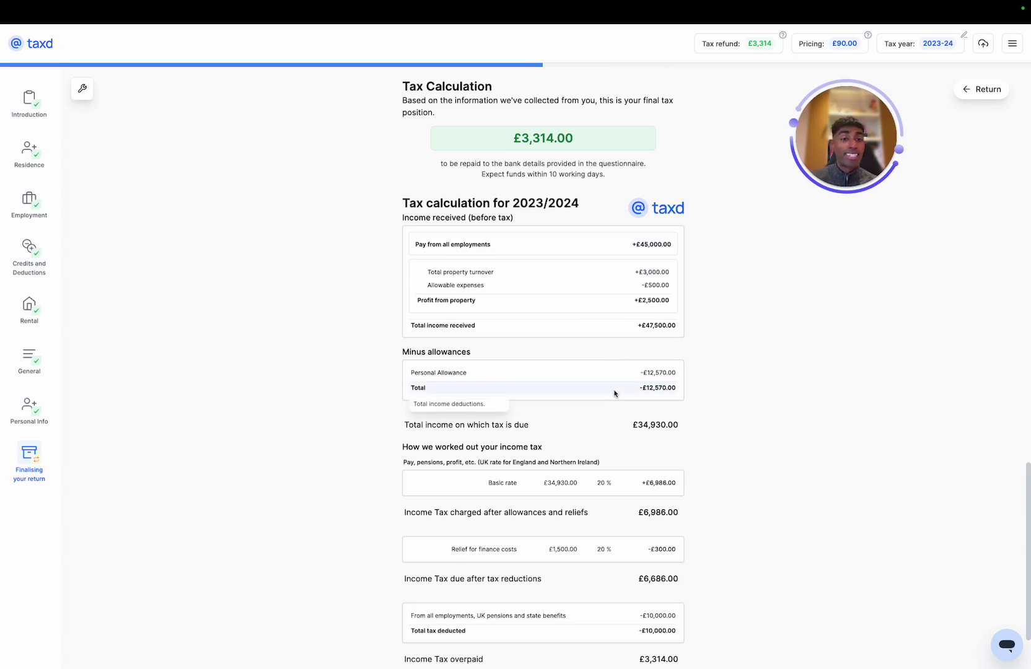
pyautogui.scroll(-1, 615, 393)
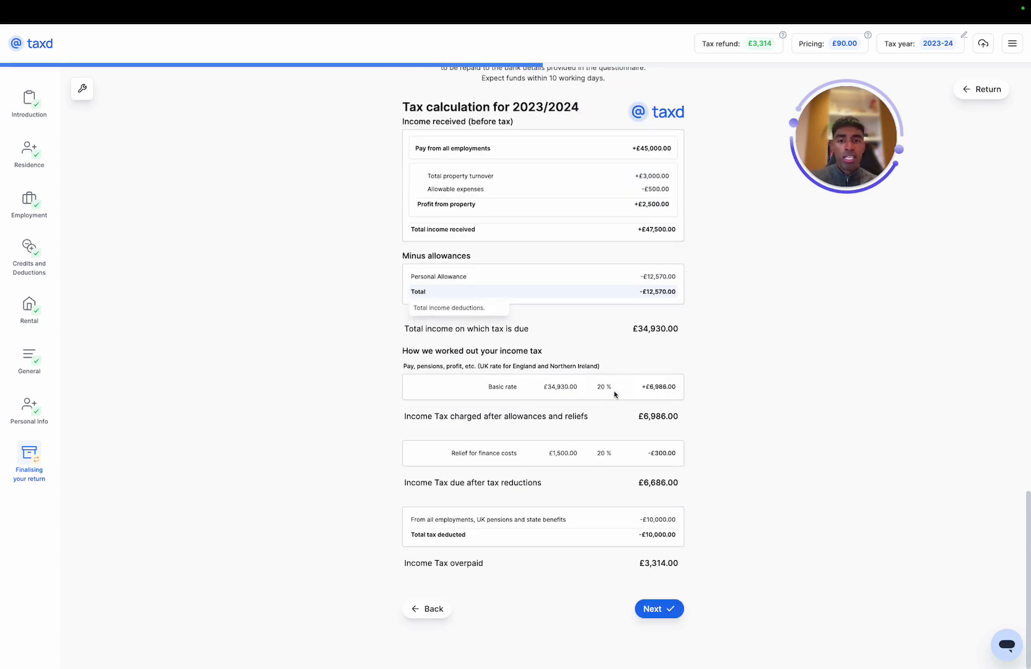
# Skip HMRC notes, accept identity verification, answer No to an earlier 2023/2024 return, confirm the UTR
pyautogui.click(658, 611)
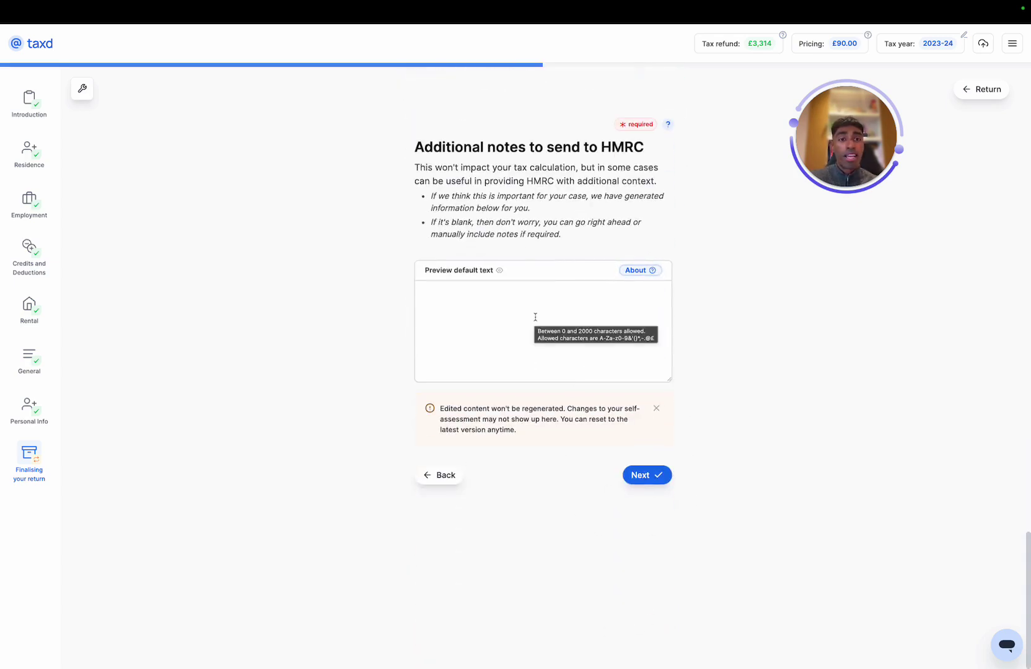
pyautogui.click(641, 480)
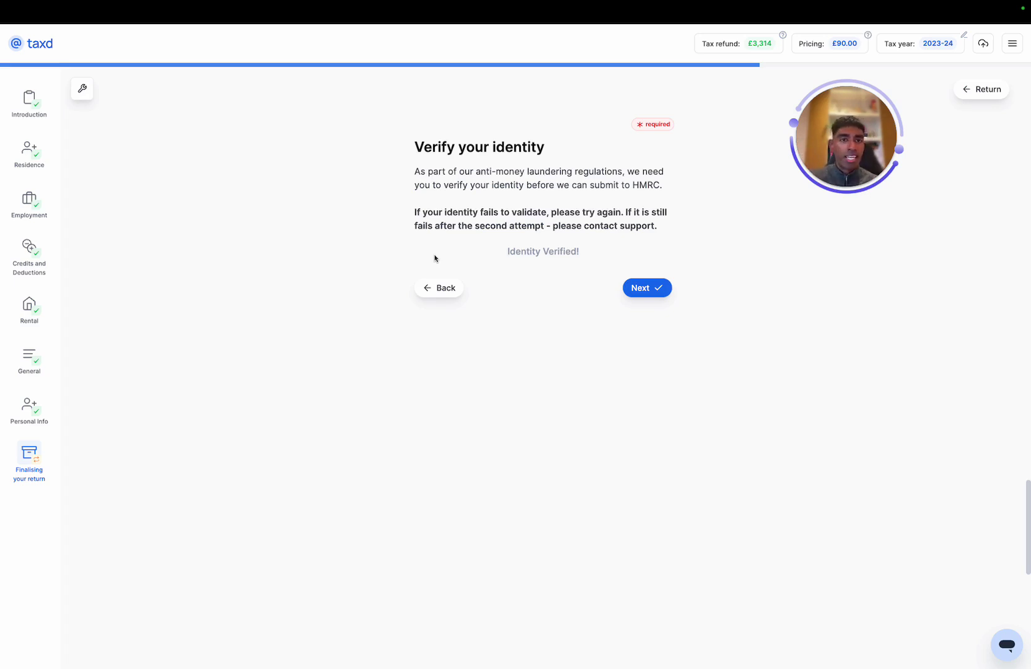
pyautogui.click(650, 290)
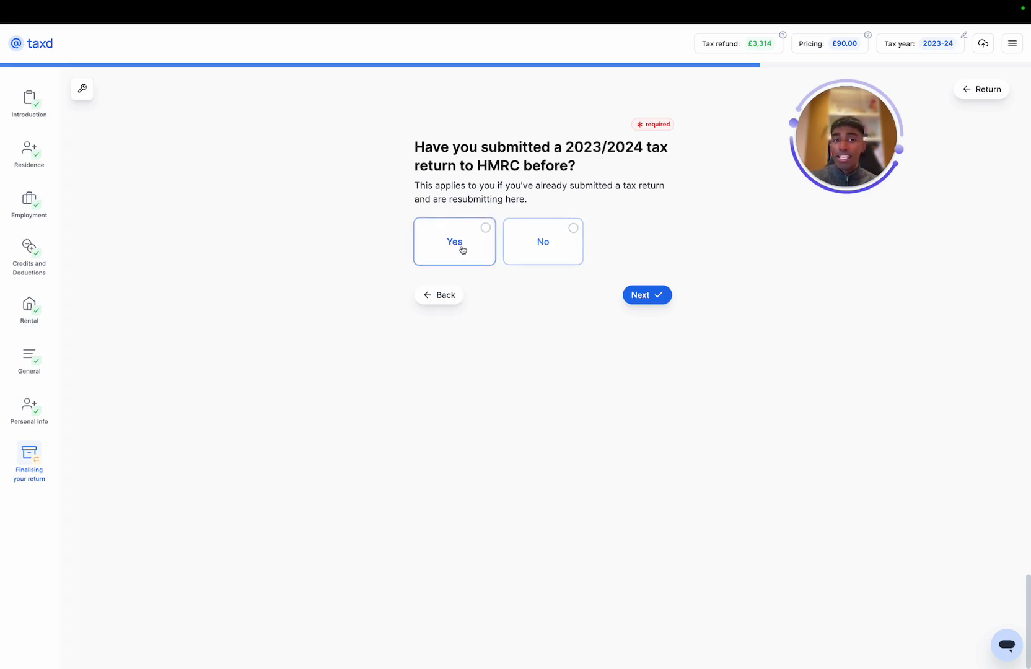
pyautogui.click(532, 237)
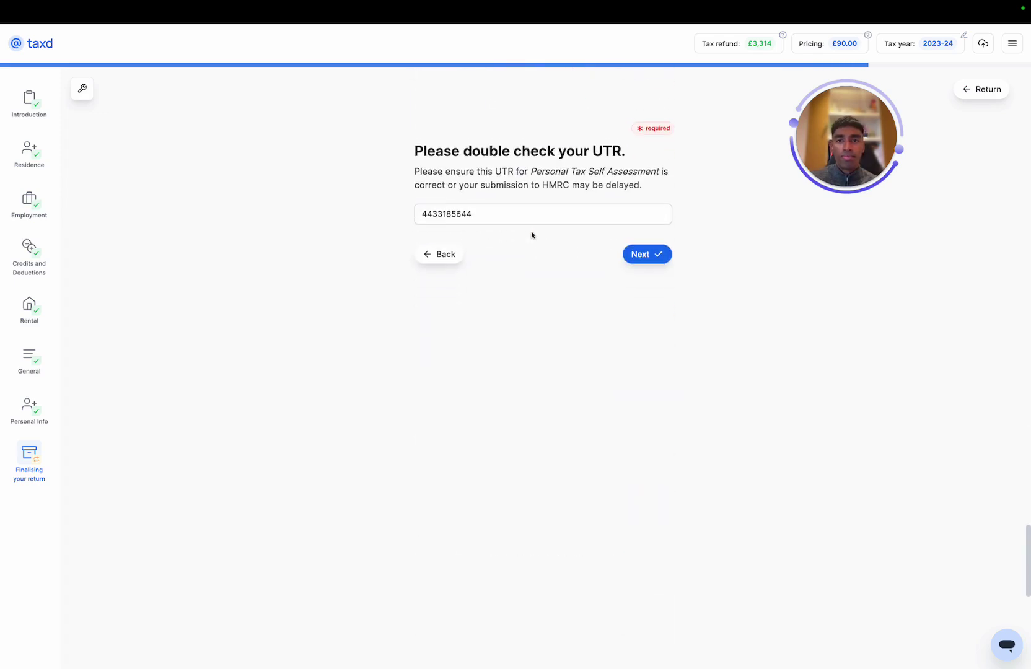
pyautogui.click(630, 248)
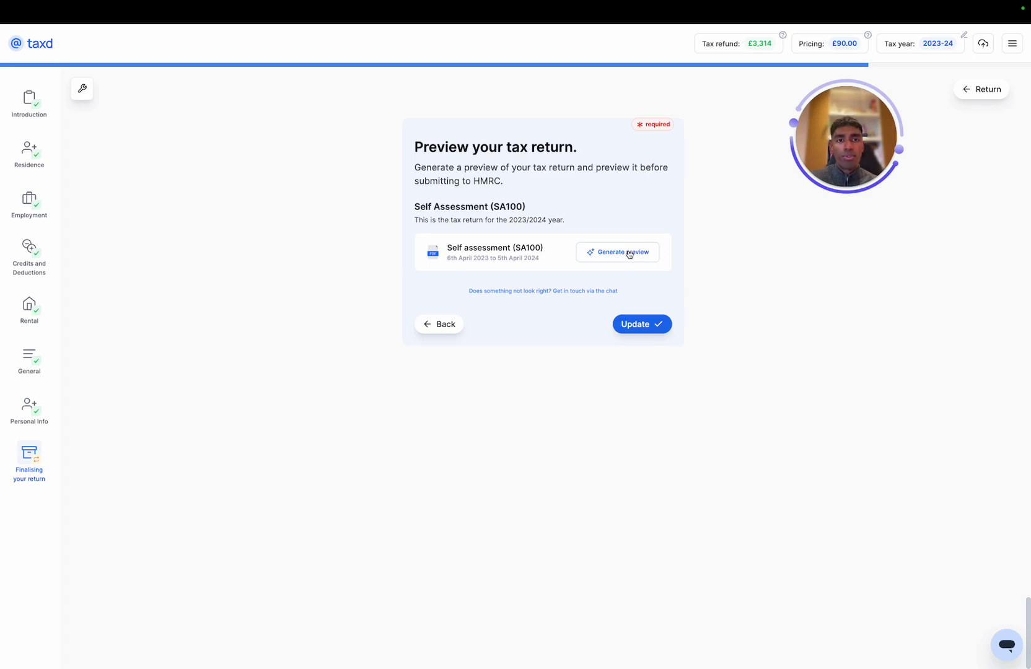
# Generate the 17-page draft SA100 preview, look through its pages, then close it
pyautogui.click(629, 254)
pyautogui.click(629, 253)
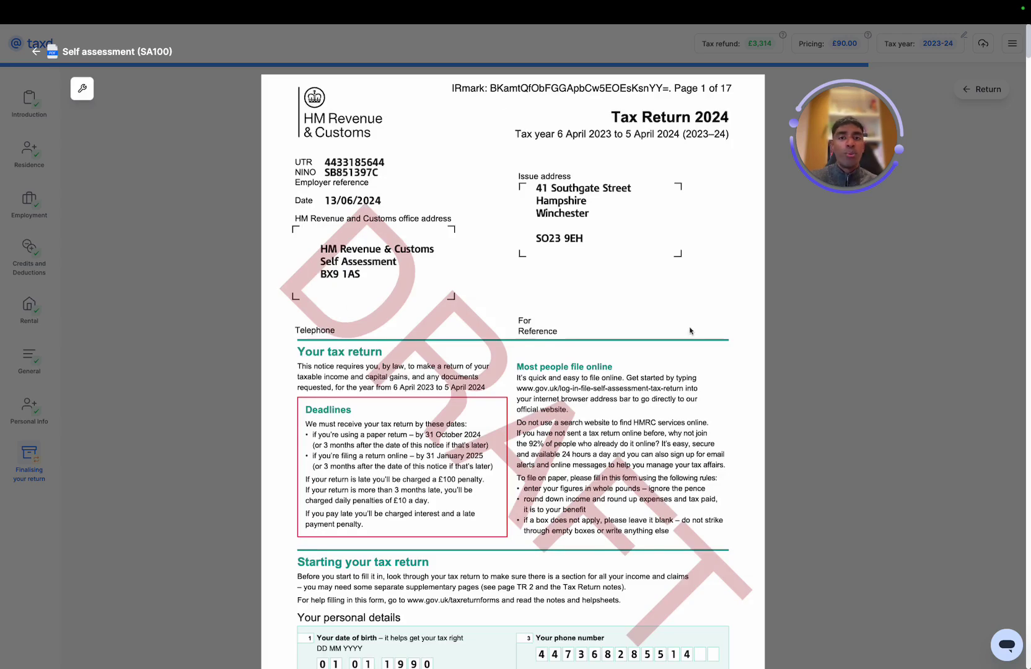
pyautogui.scroll(-2, 688, 333)
pyautogui.scroll(-5, 688, 333)
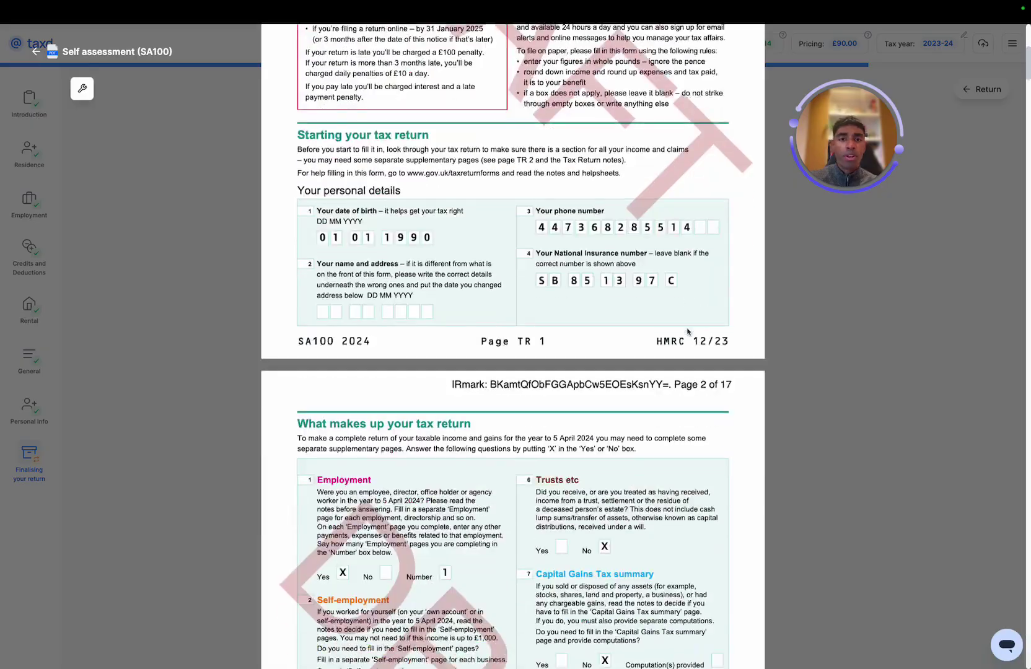
pyautogui.scroll(-20, 688, 333)
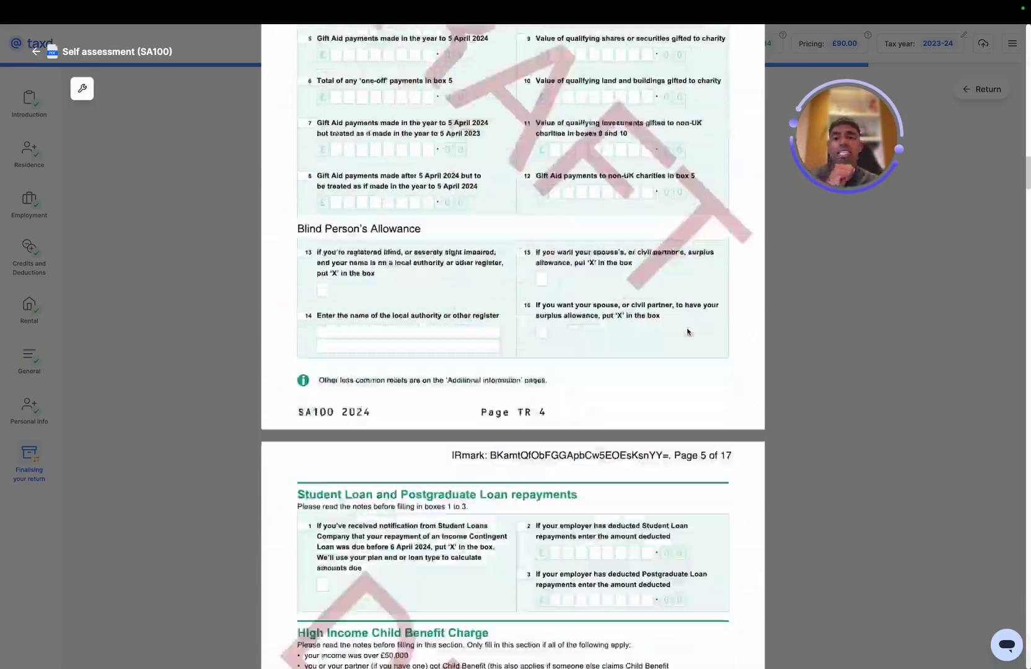
pyautogui.scroll(-20, 688, 333)
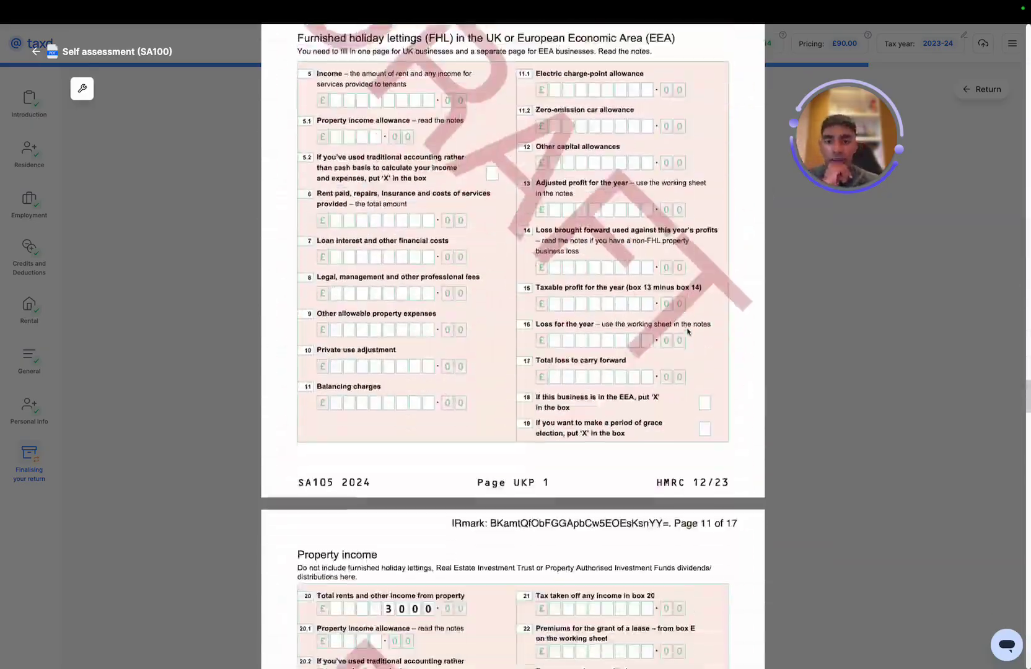
pyautogui.scroll(-20, 688, 333)
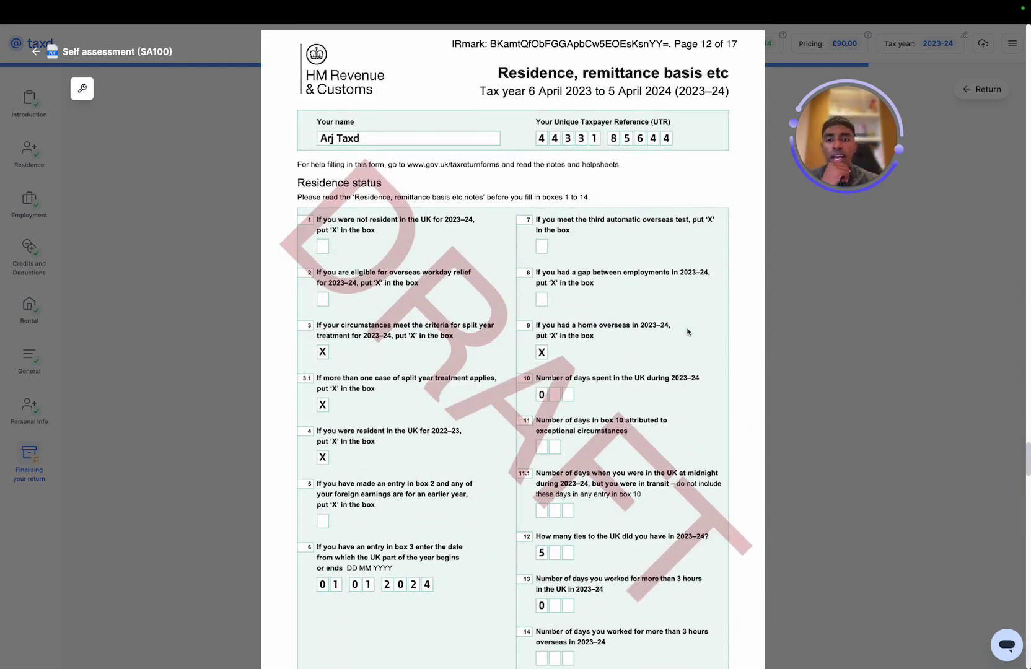
pyautogui.click(803, 321)
# Update the return, confirm submission of the 2023-24 return to HMRC, and dismiss the follow-up dialogs
pyautogui.click(655, 323)
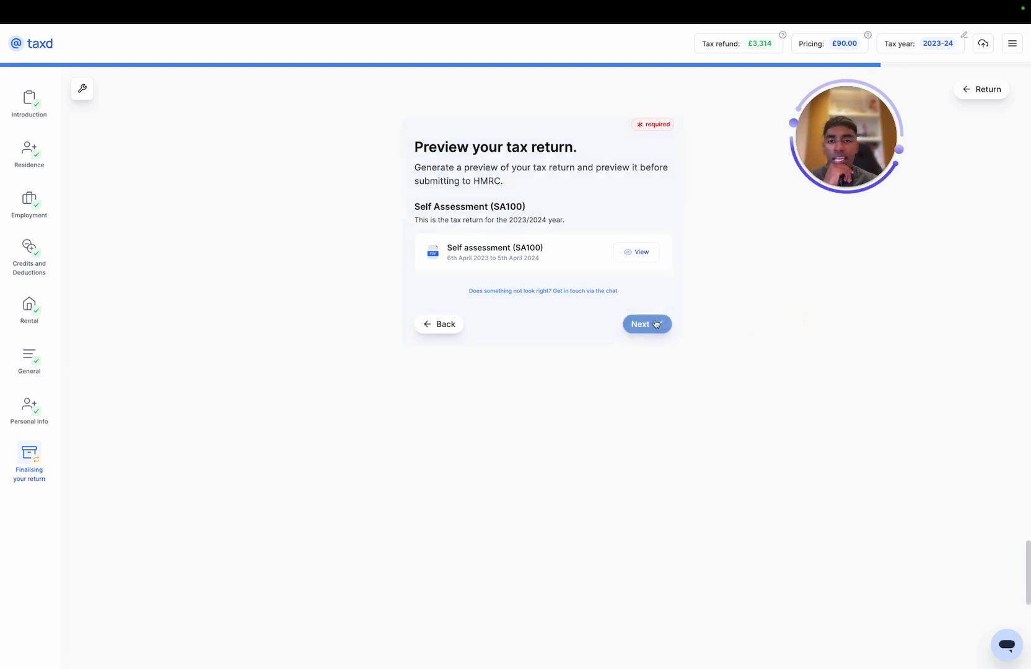
pyautogui.click(656, 323)
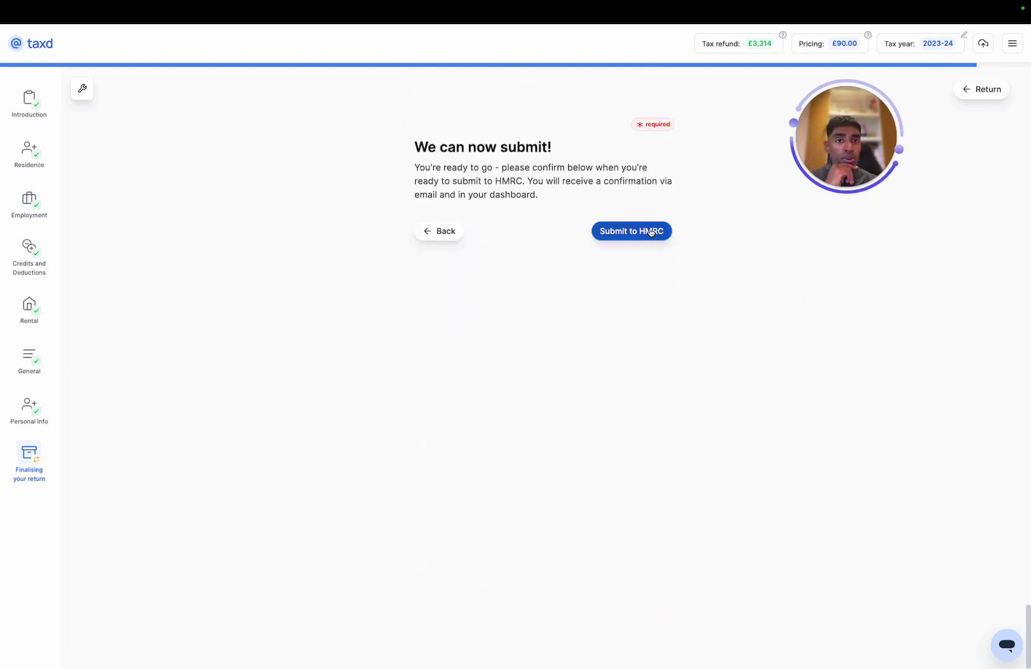
pyautogui.click(651, 233)
pyautogui.click(535, 271)
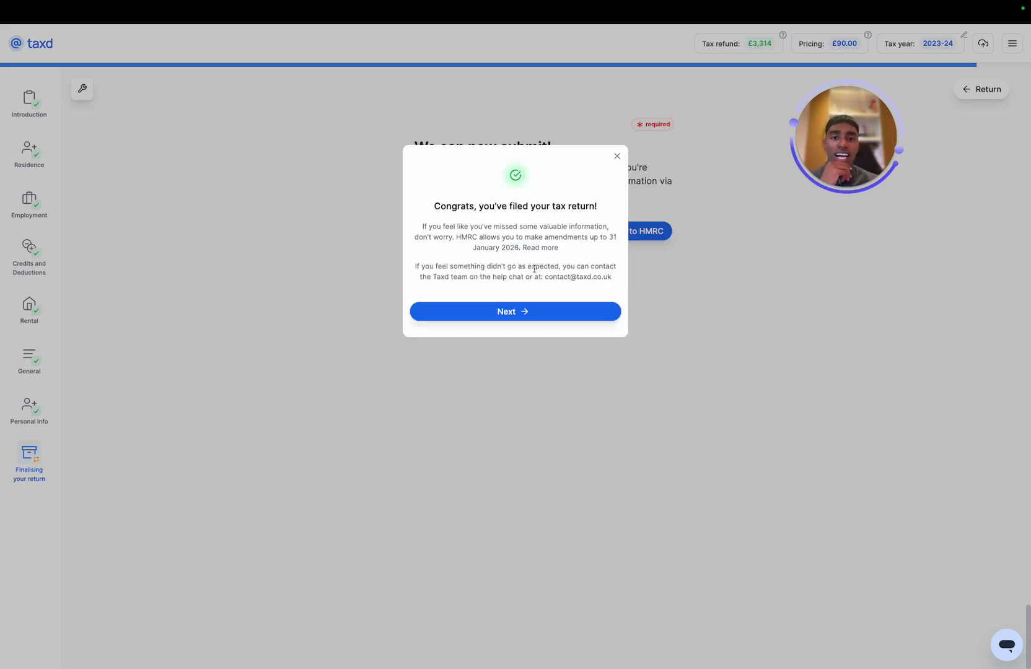
pyautogui.click(525, 315)
pyautogui.click(540, 316)
# On the Tax returns dashboard, check the new 2023-24 SA302 and full tax return PDFs in Personal Tax Files
pyautogui.click(549, 305)
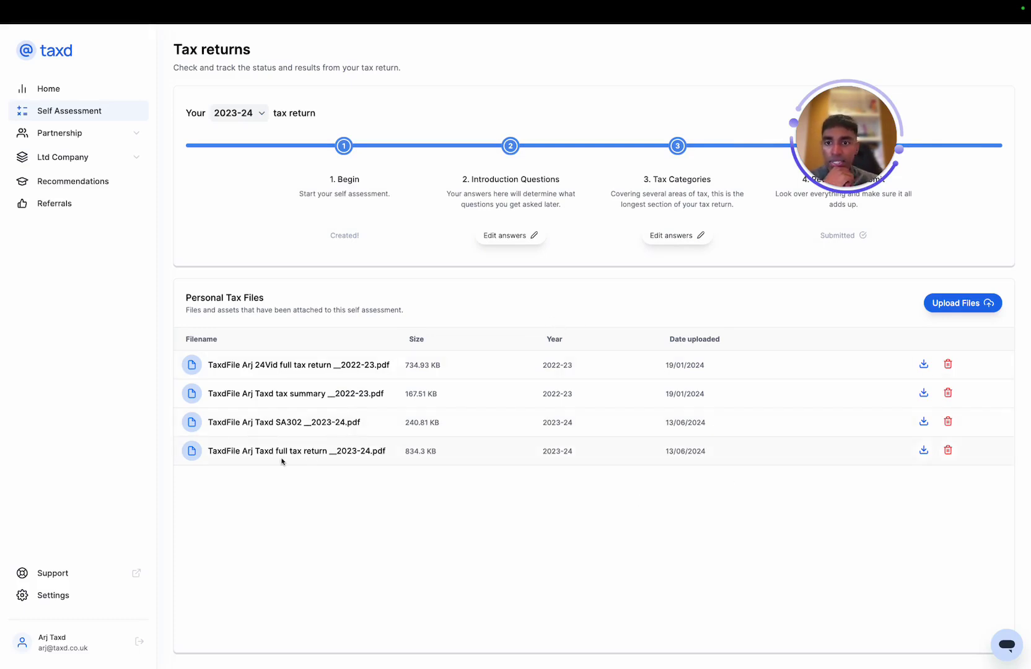
pyautogui.moveTo(259, 452); pyautogui.dragTo(389, 453)
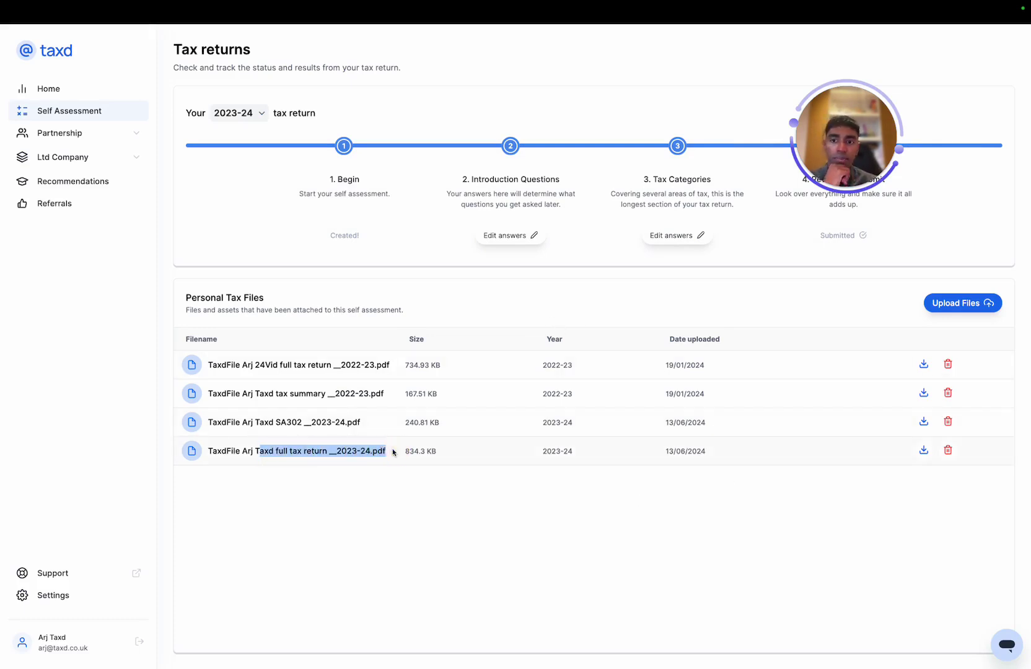
pyautogui.moveTo(375, 428); pyautogui.dragTo(222, 431)
pyautogui.click(220, 432)
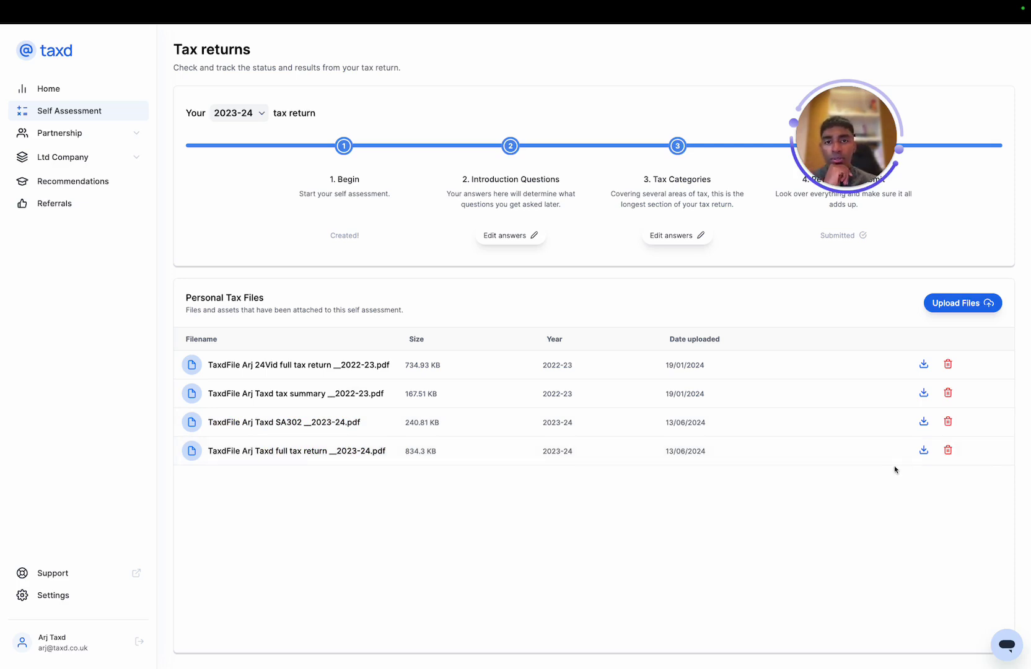
pyautogui.moveTo(849, 139); pyautogui.dragTo(527, 240)
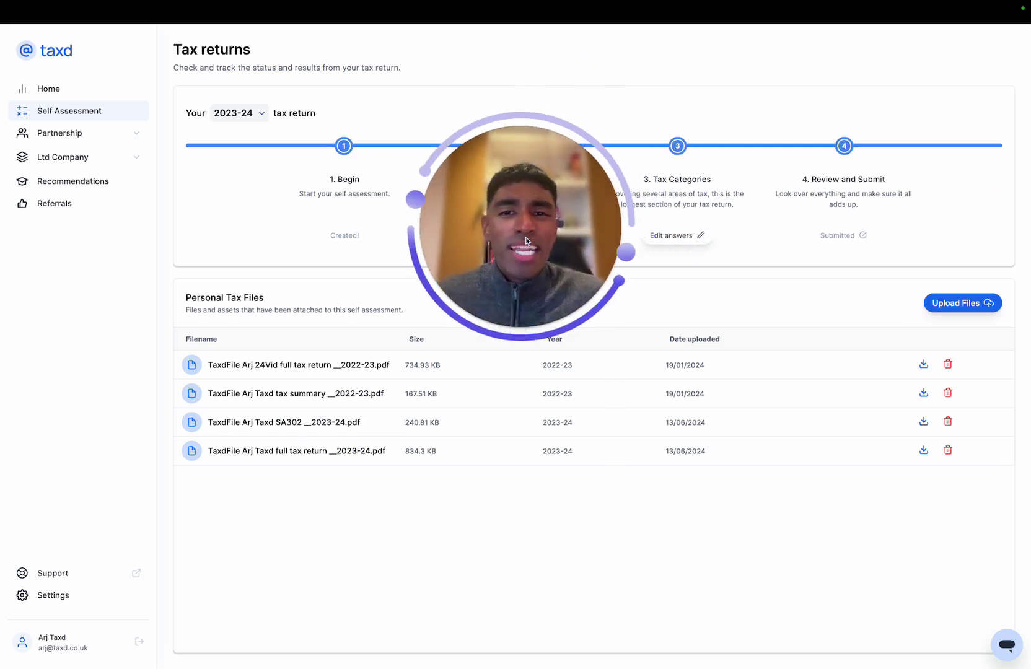